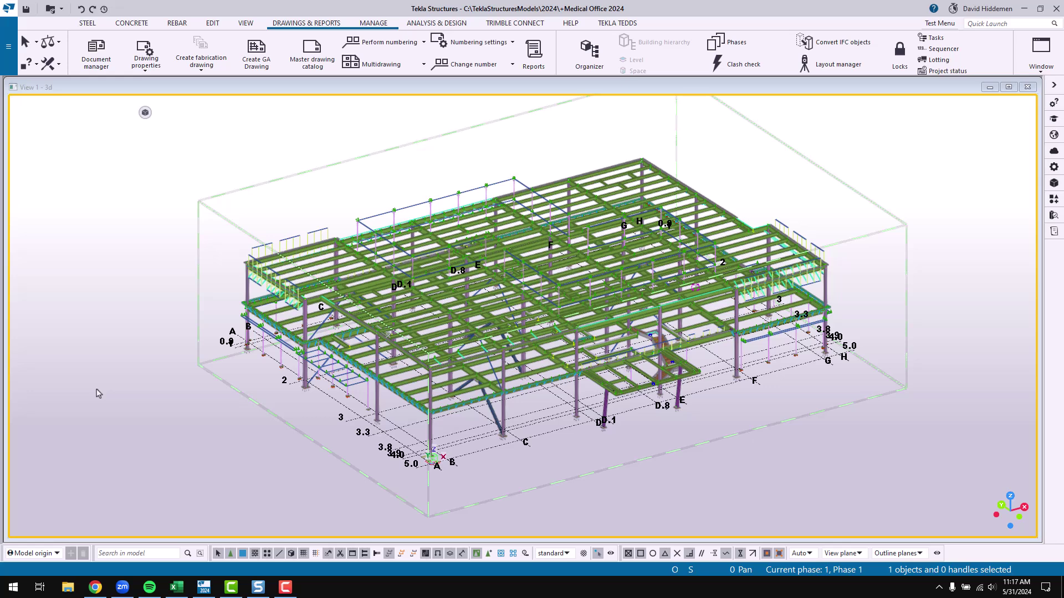
pyautogui.click(146, 113)
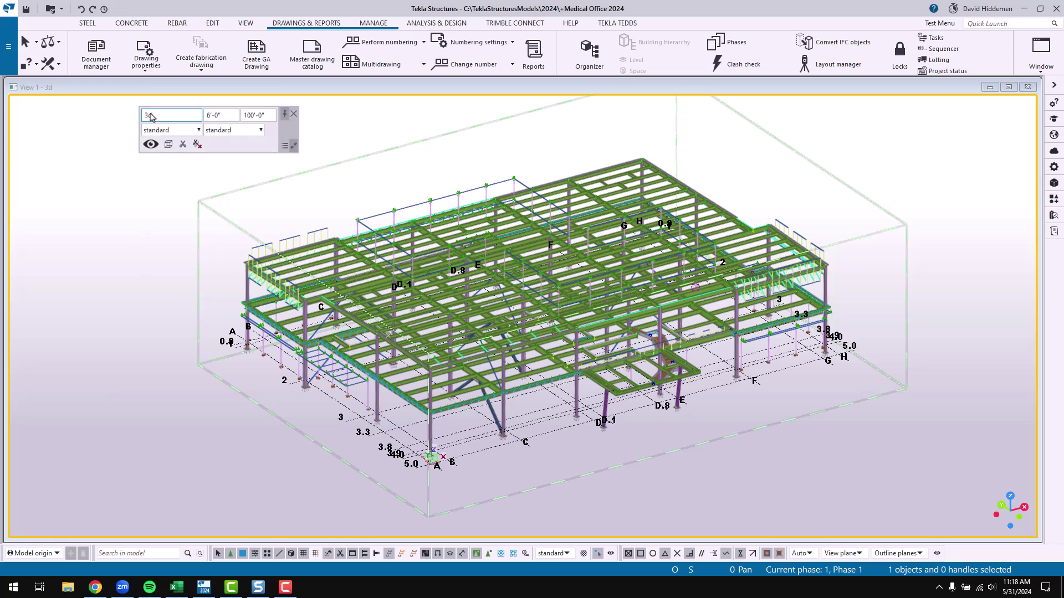
pyautogui.moveTo(146, 113)
pyautogui.click(198, 131)
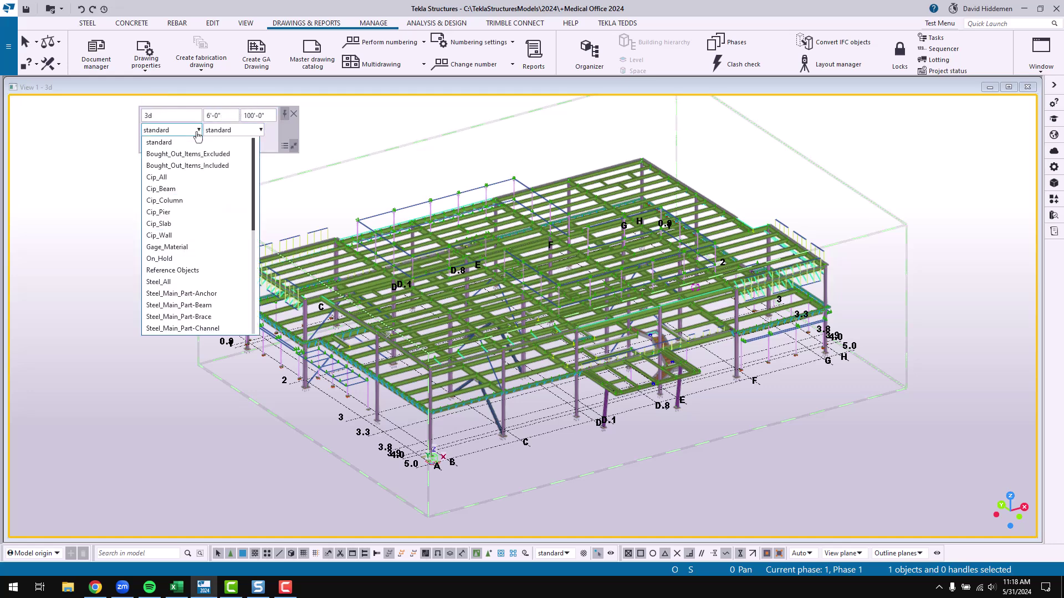
pyautogui.scroll(-5, 198, 269)
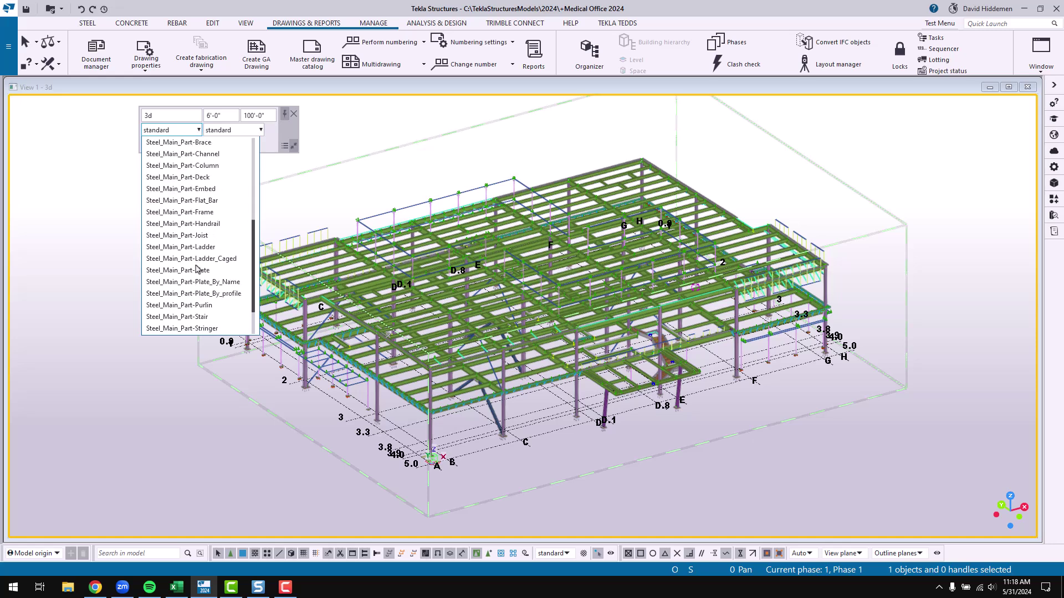
pyautogui.scroll(1, 206, 280)
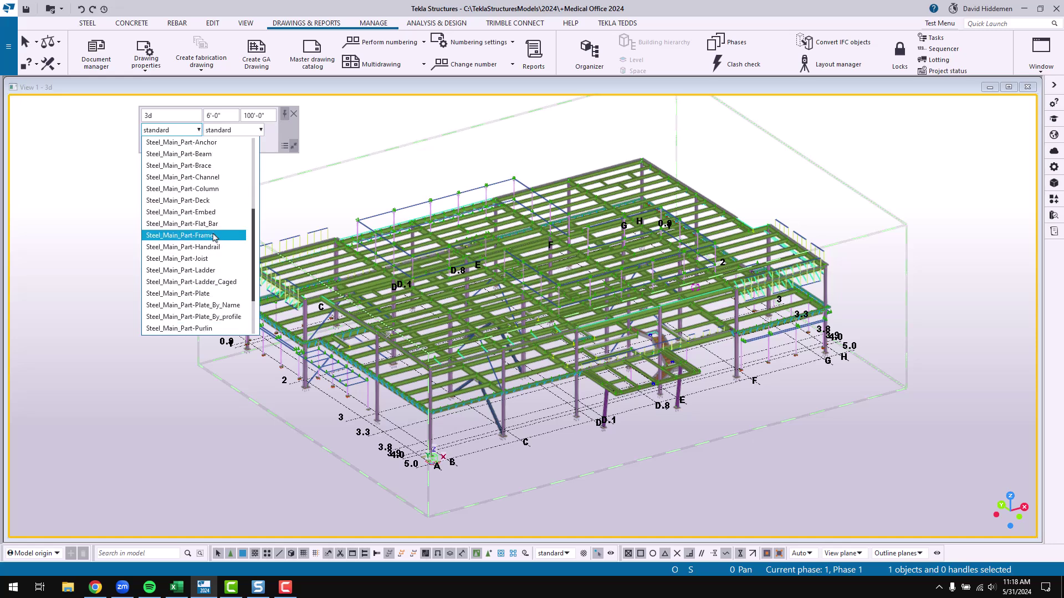
pyautogui.scroll(1, 191, 196)
pyautogui.click(191, 192)
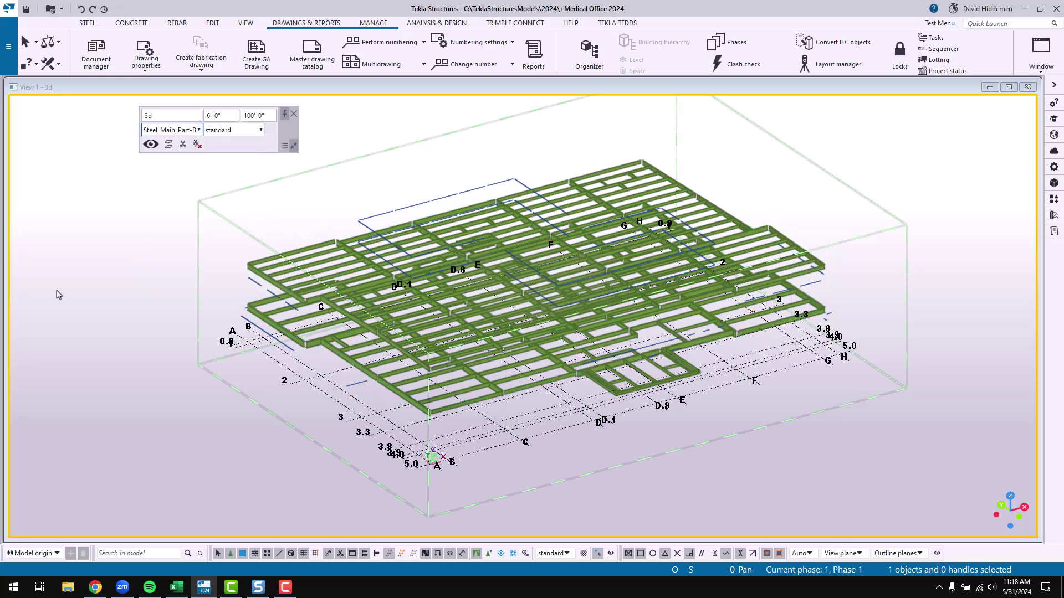
pyautogui.click(198, 130)
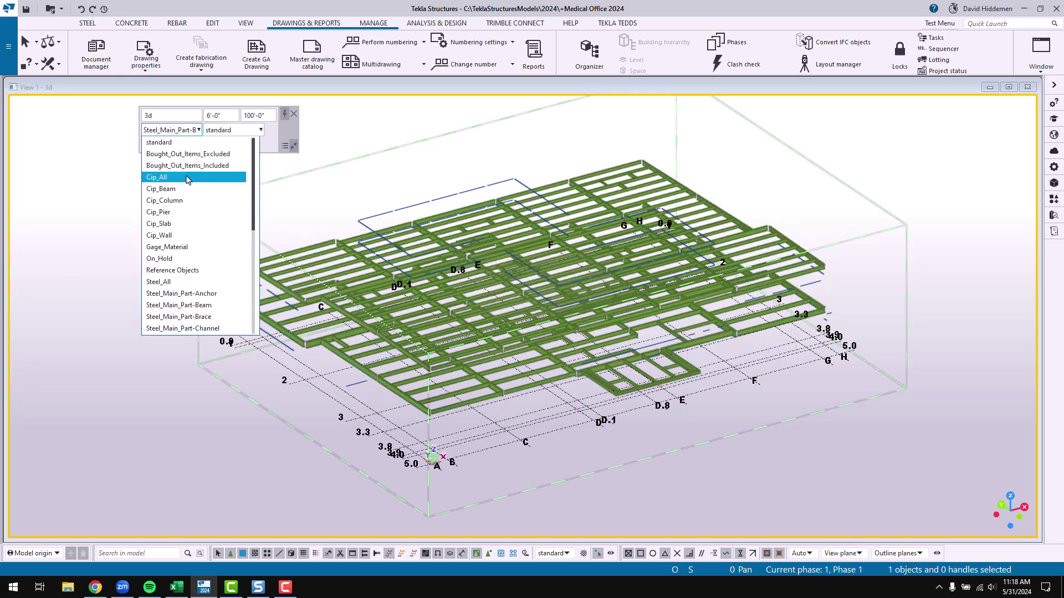
pyautogui.click(160, 142)
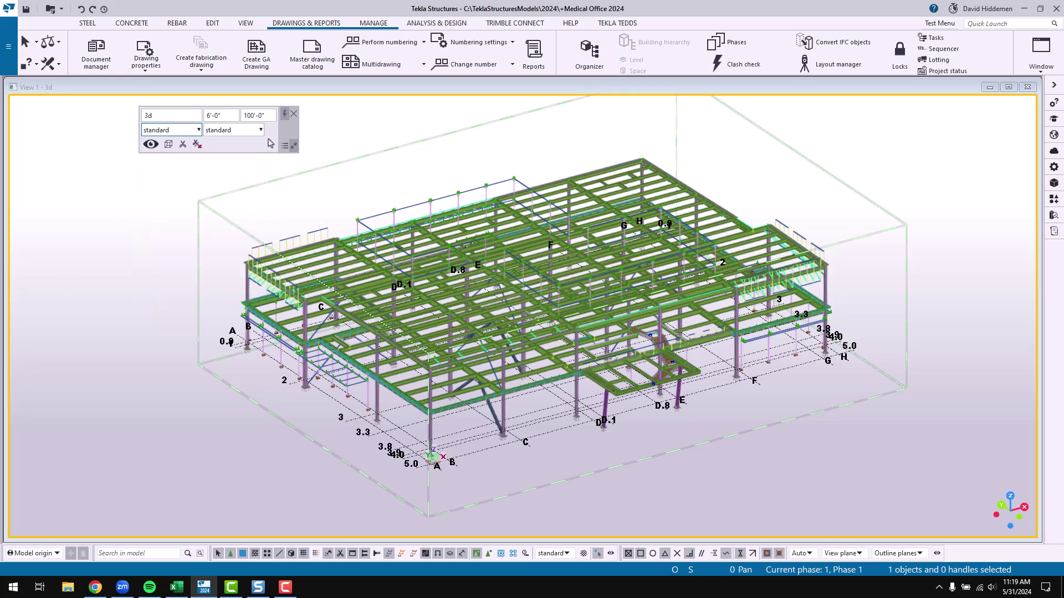
pyautogui.click(261, 130)
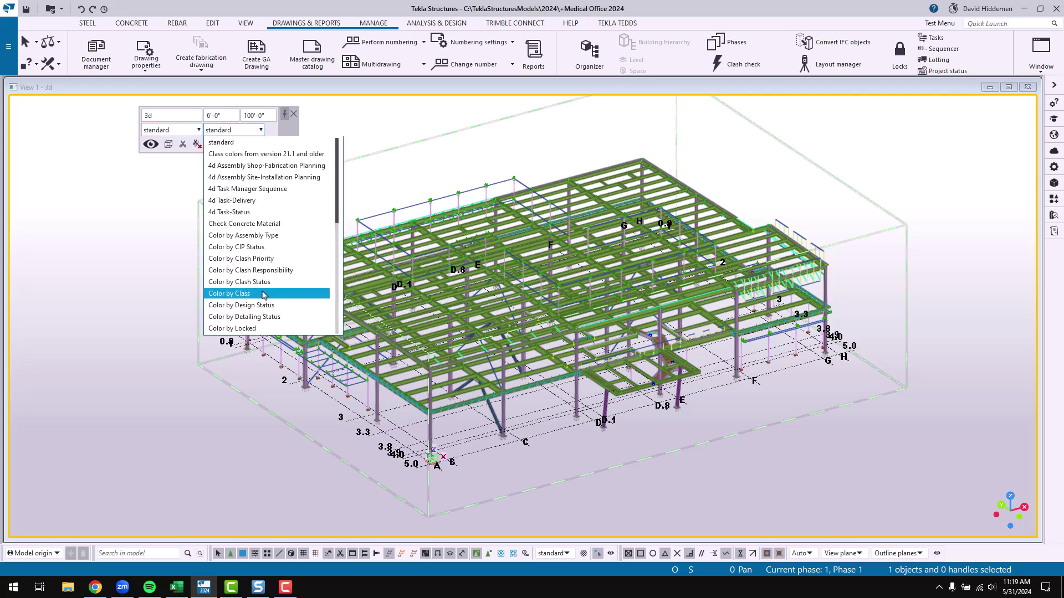
pyautogui.click(289, 134)
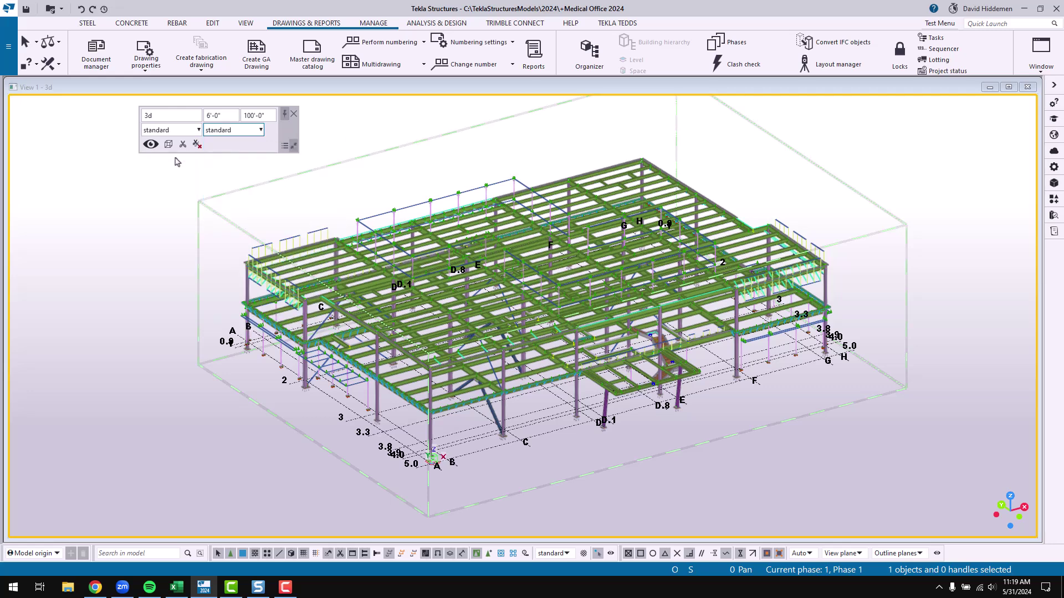
pyautogui.click(150, 144)
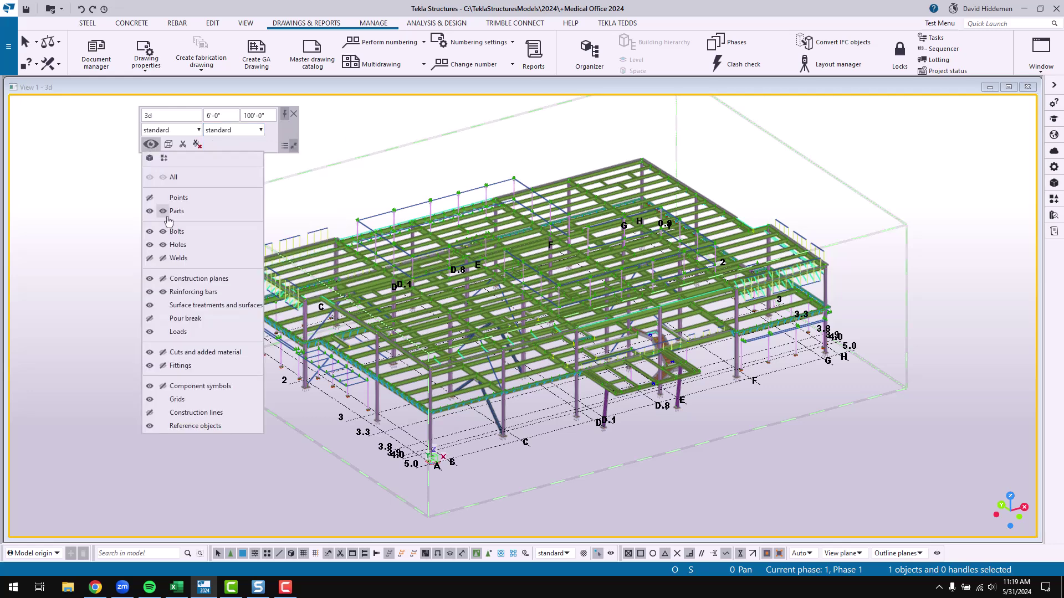
pyautogui.click(150, 211)
pyautogui.click(151, 211)
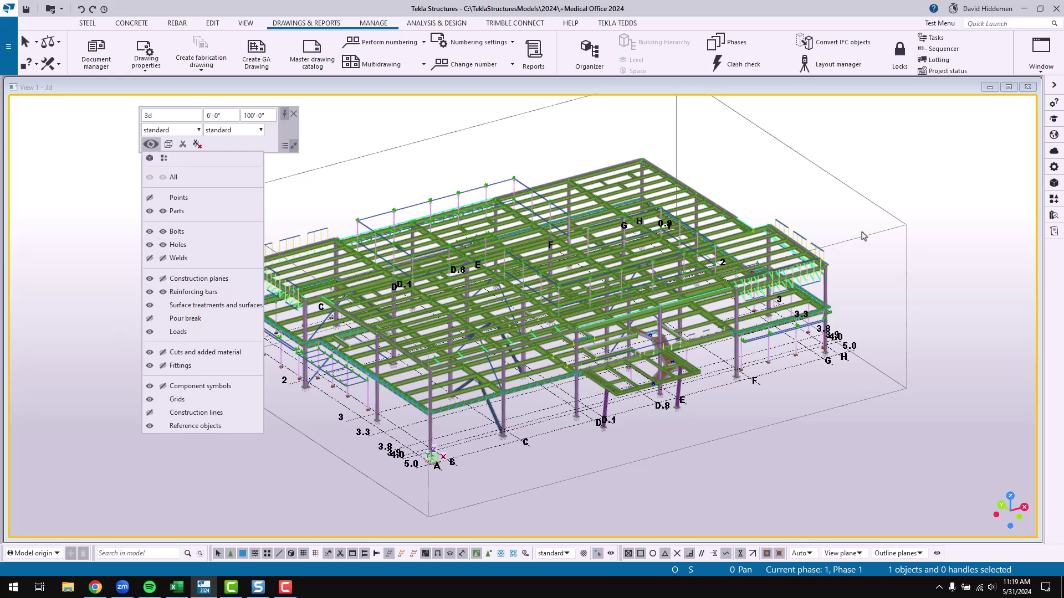
pyautogui.click(877, 208)
pyautogui.doubleClick(902, 177)
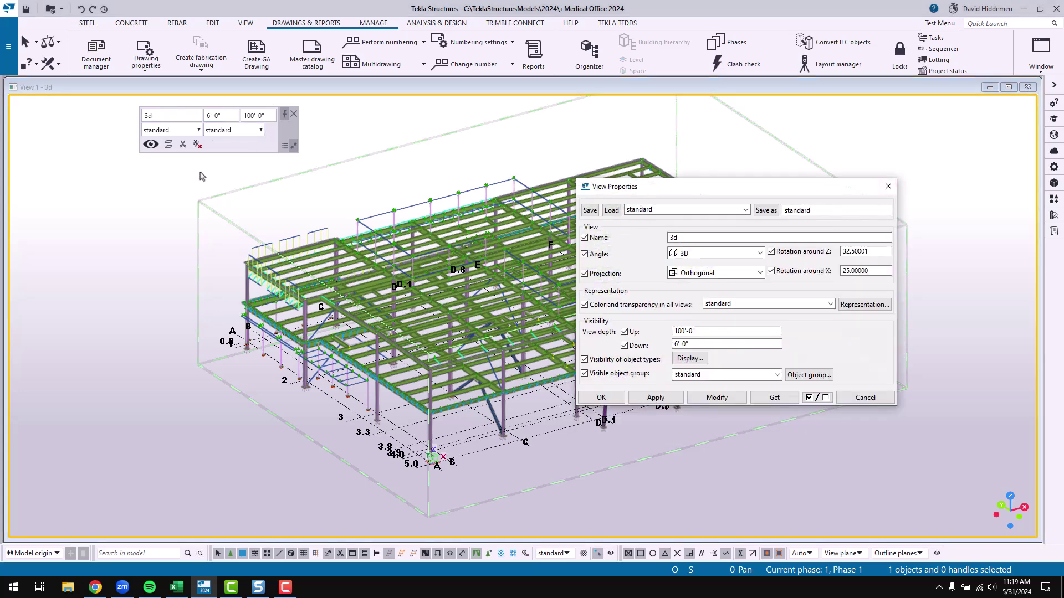
pyautogui.click(145, 116)
pyautogui.click(888, 186)
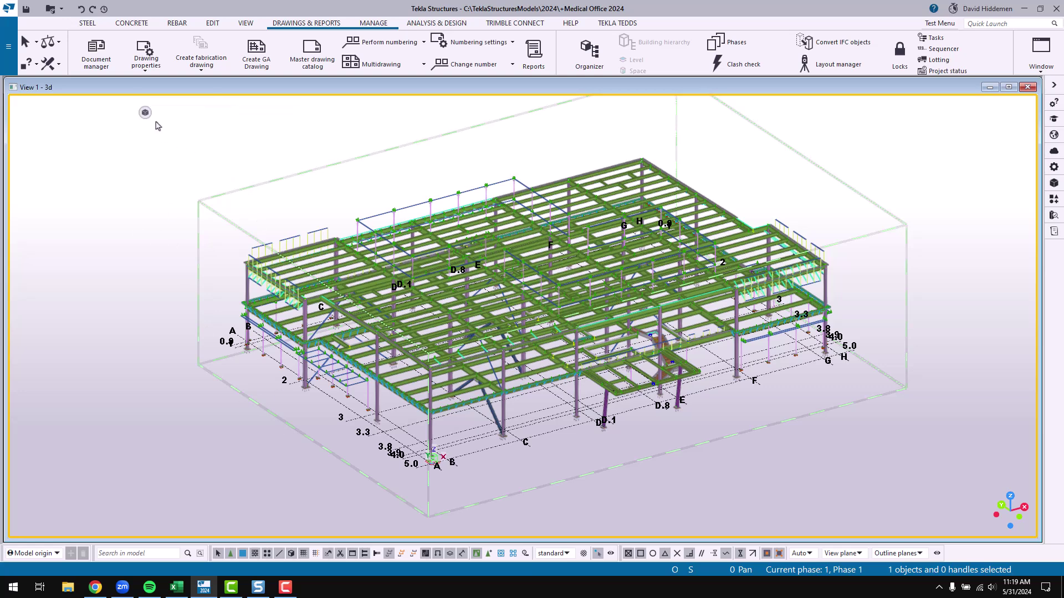
# Step: Select the HSS8X8X1/4 brace, two W16X31 beams and finally the HSS8X8X3/8 column
pyautogui.moveTo(147, 115)
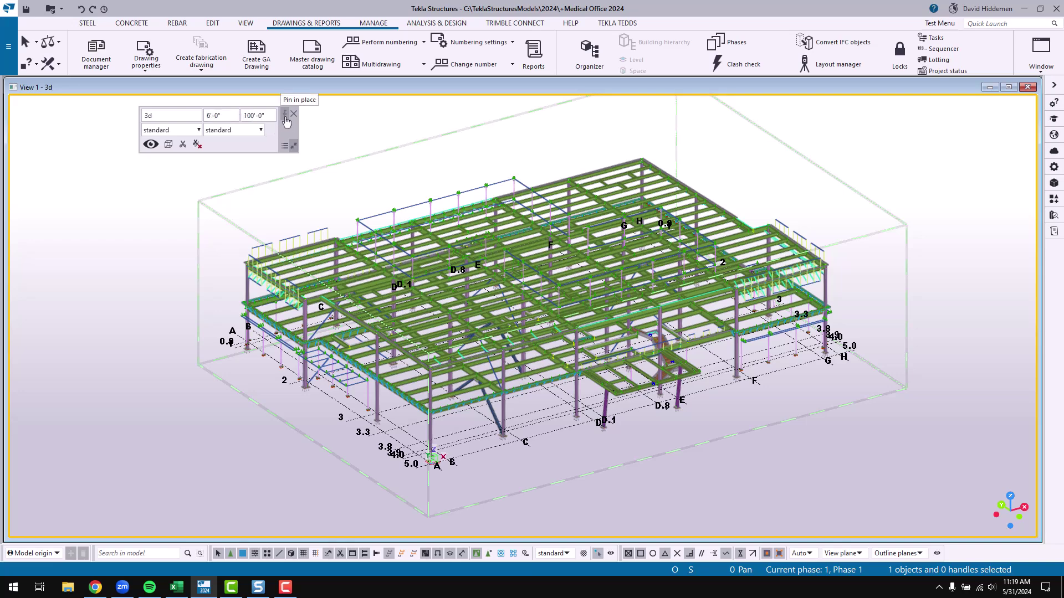
pyautogui.scroll(6, 464, 500)
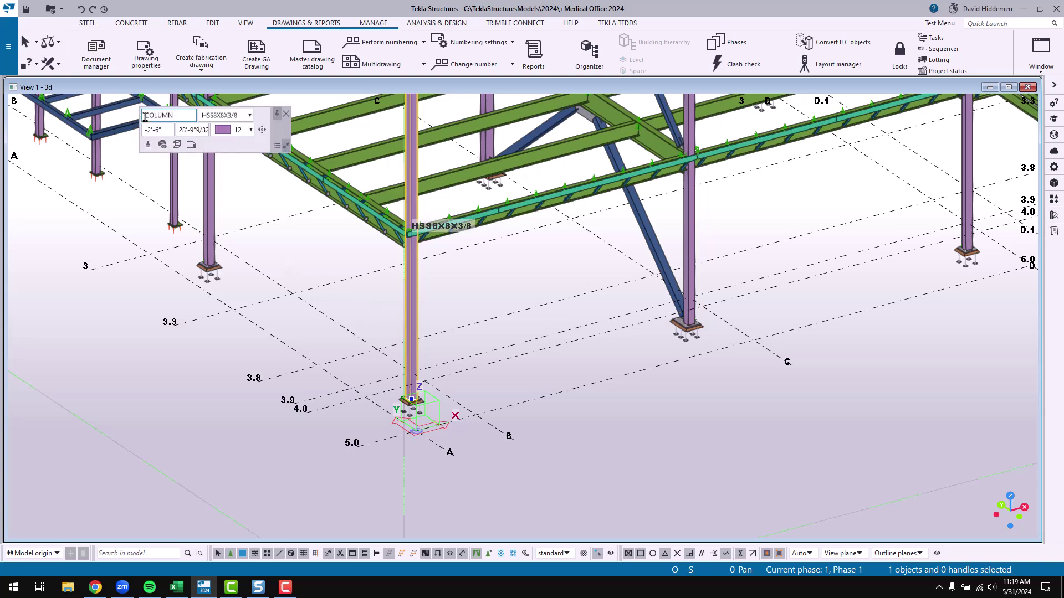
pyautogui.scroll(3, 386, 244)
pyautogui.scroll(-6, 343, 244)
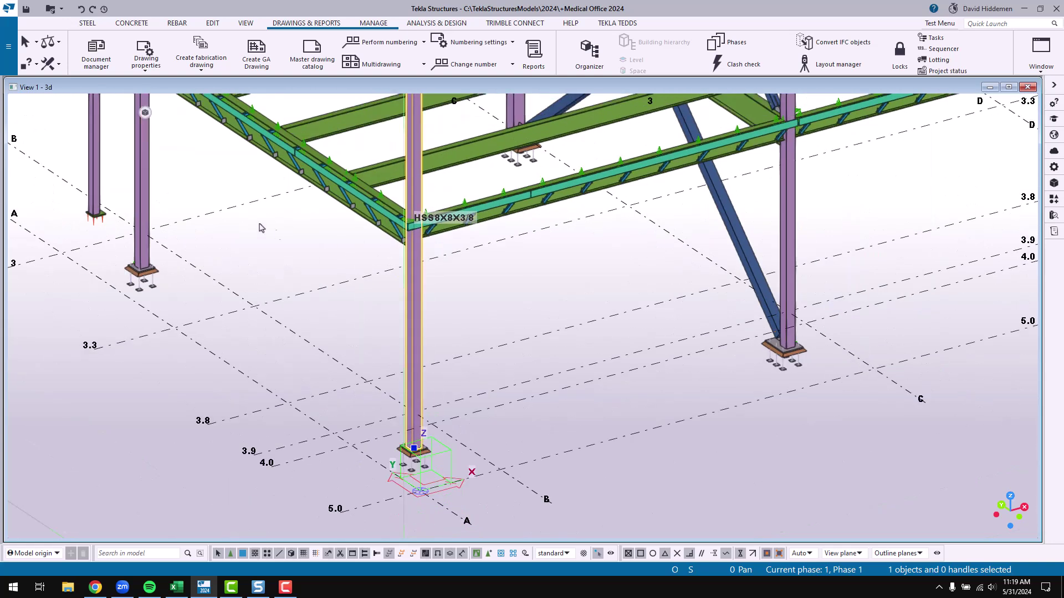
pyautogui.scroll(-5, 264, 216)
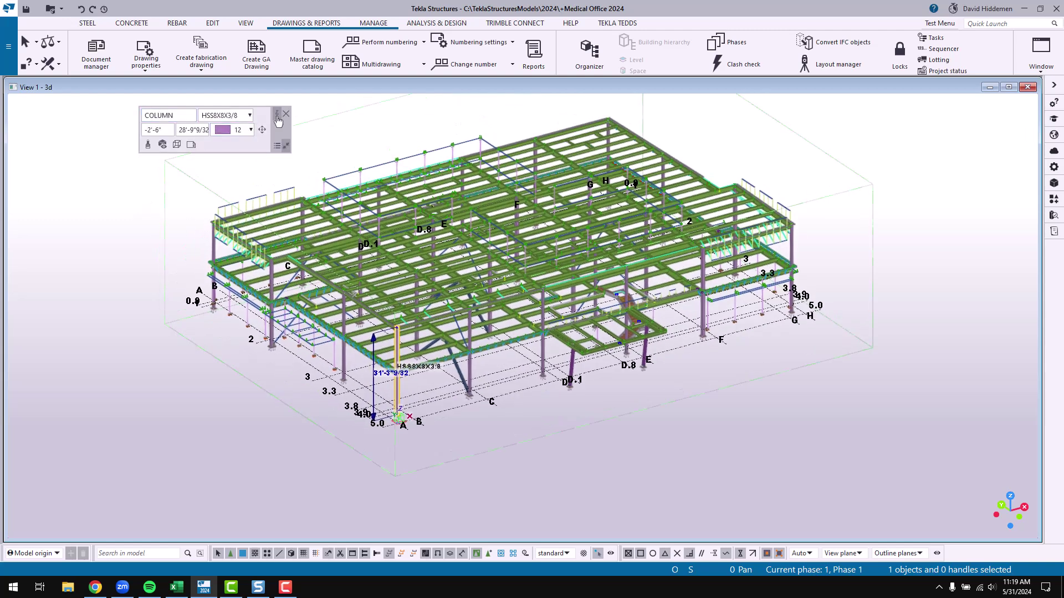
pyautogui.scroll(5, 422, 385)
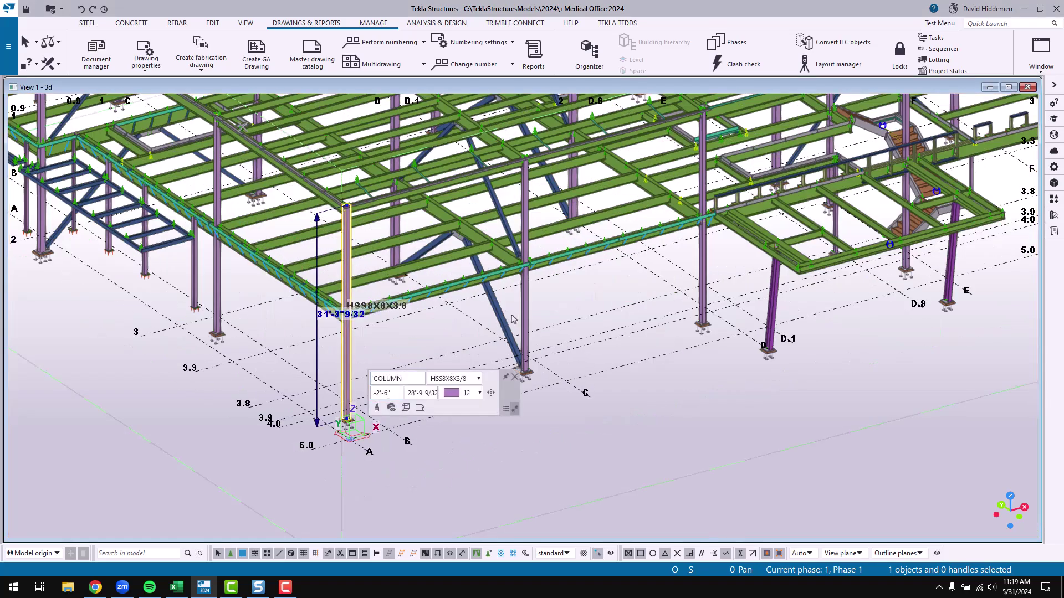
pyautogui.click(512, 340)
pyautogui.scroll(4, 604, 302)
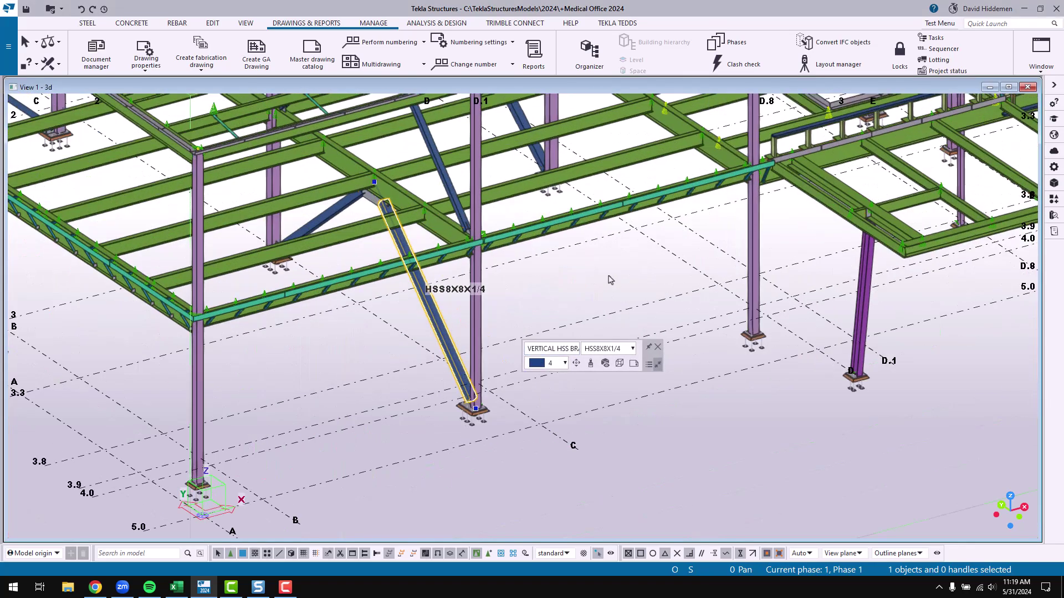
pyautogui.click(585, 218)
pyautogui.moveTo(610, 244)
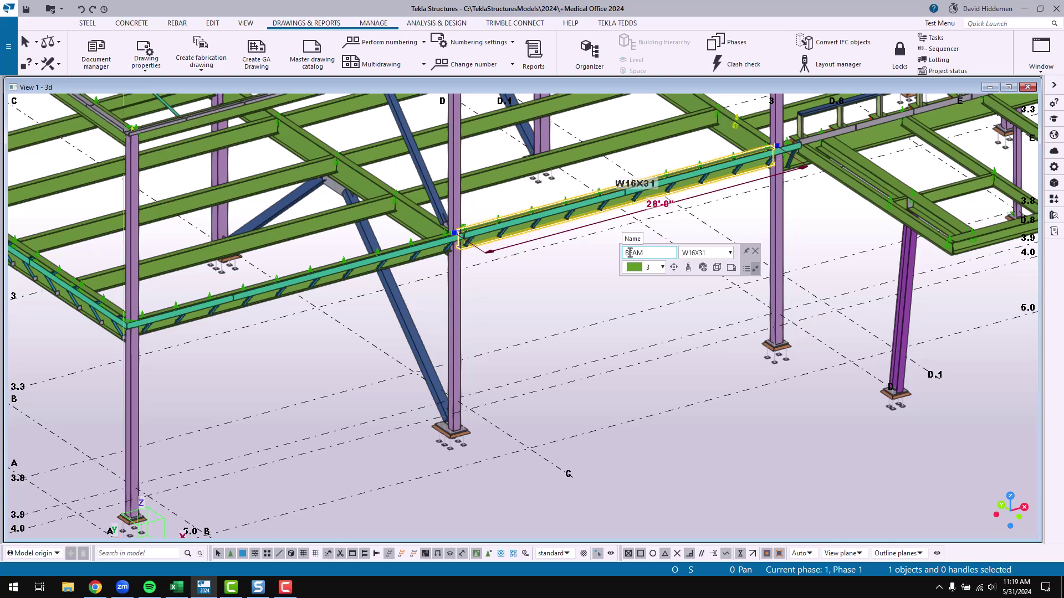
pyautogui.click(328, 287)
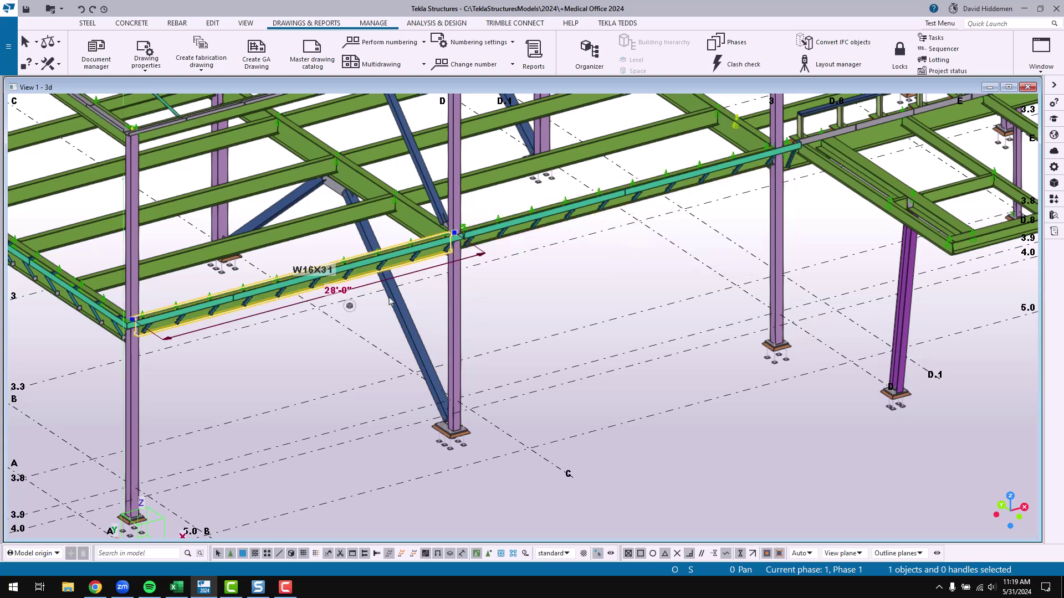
pyautogui.click(132, 399)
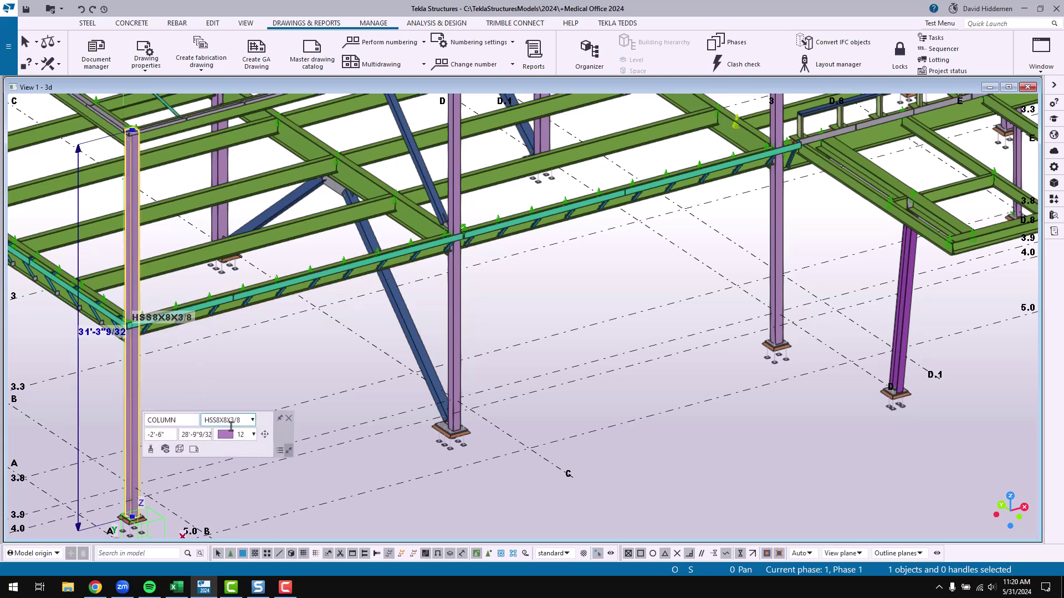
# Step: Move the column's quick-edit toolbar to the view's top-left corner, pin it, and orbit the model
pyautogui.moveTo(248, 450); pyautogui.dragTo(154, 139)
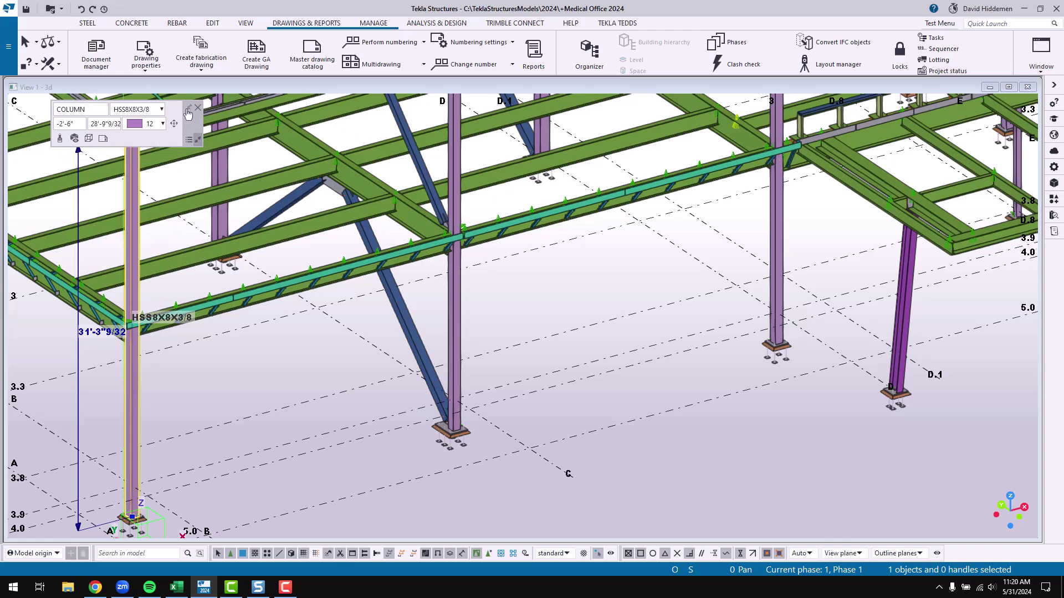
pyautogui.click(189, 108)
pyautogui.scroll(-5, 292, 354)
pyautogui.keyDown('ctrl'); pyautogui.moveTo(297, 344); pyautogui.dragTo(336, 309, button='middle'); pyautogui.keyUp('ctrl')
pyautogui.moveTo(149, 305); pyautogui.dragTo(245, 367, button='middle')
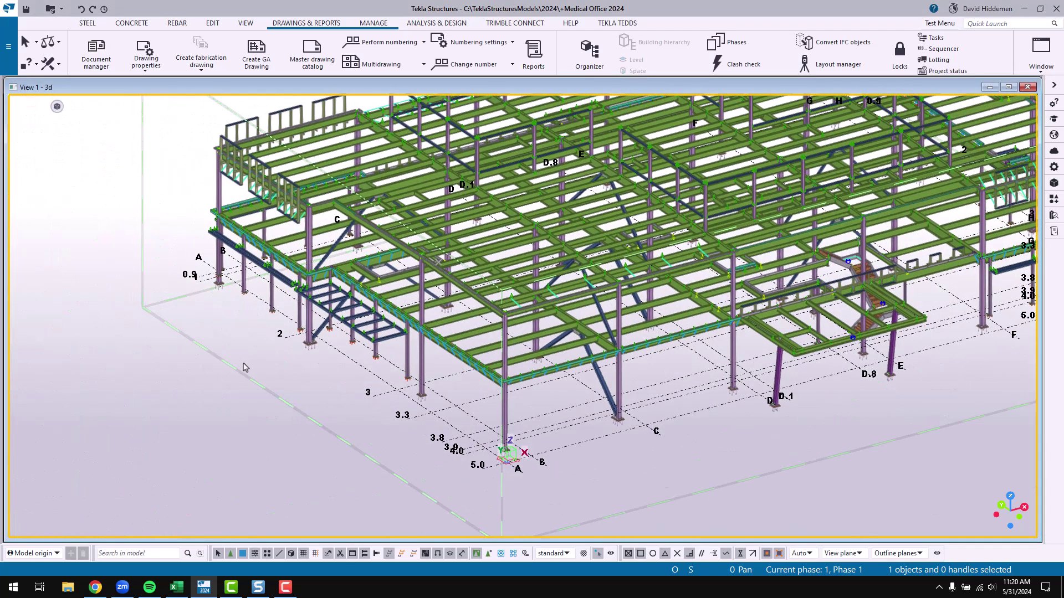
# Step: Cycle through plan and side-elevation view presets, then return to the 3D isometric view
pyautogui.moveTo(53, 113)
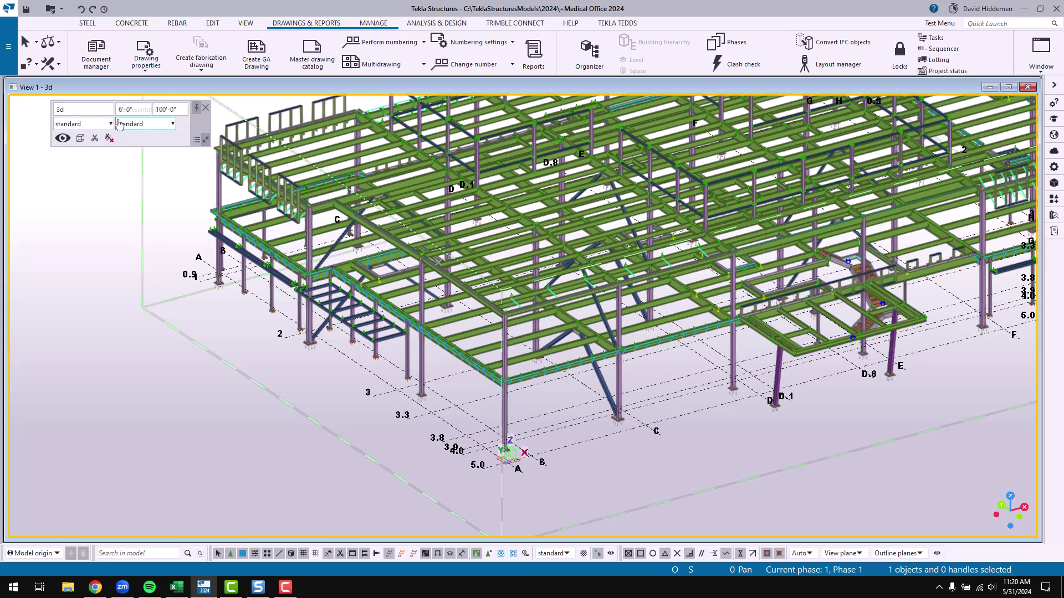
pyautogui.click(81, 140)
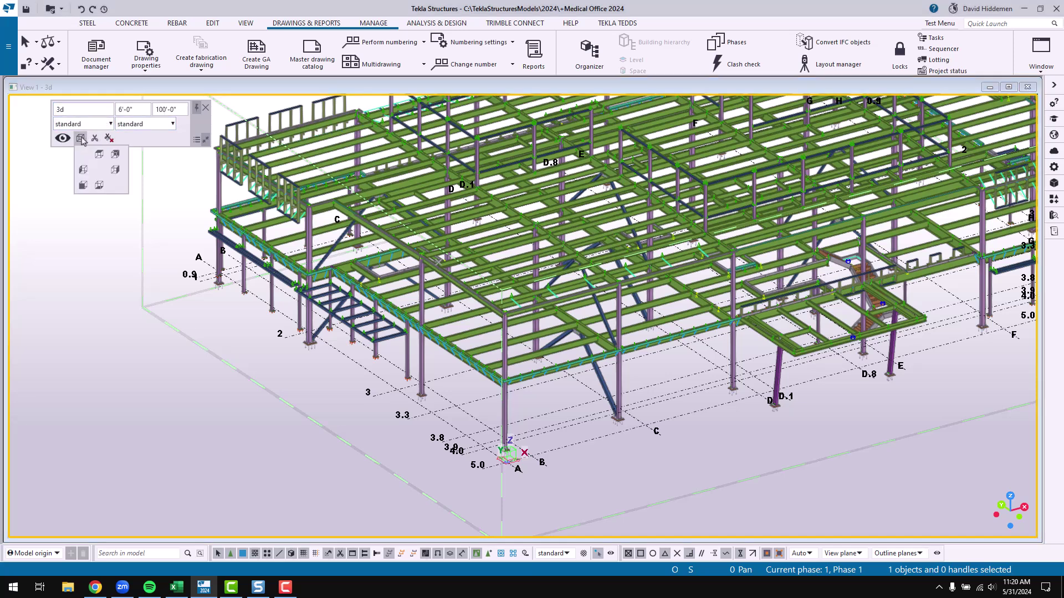
pyautogui.click(100, 156)
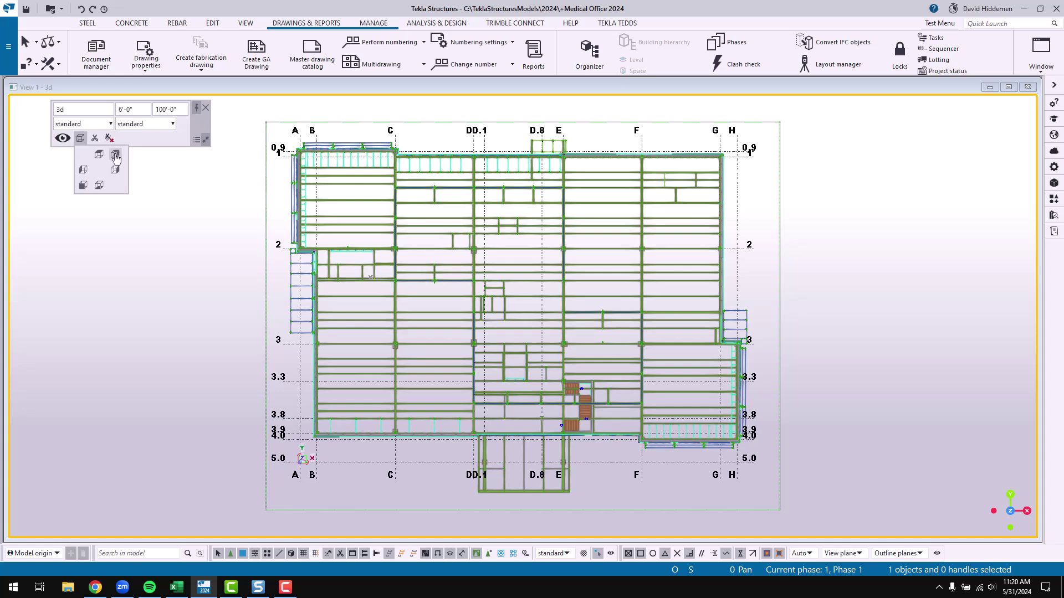
pyautogui.click(115, 154)
pyautogui.click(115, 171)
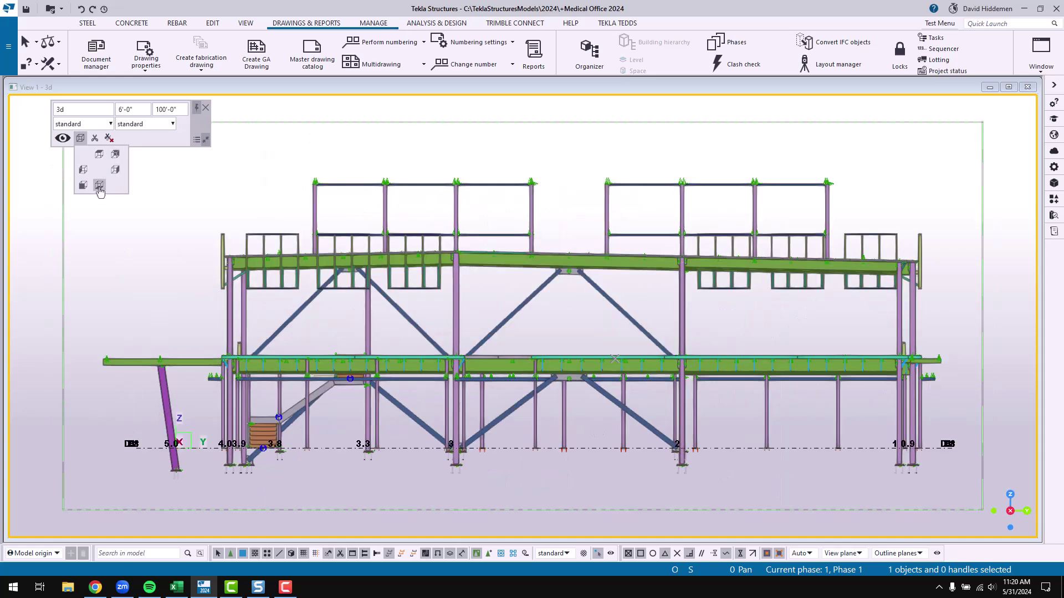
pyautogui.click(99, 185)
pyautogui.click(83, 170)
pyautogui.click(99, 157)
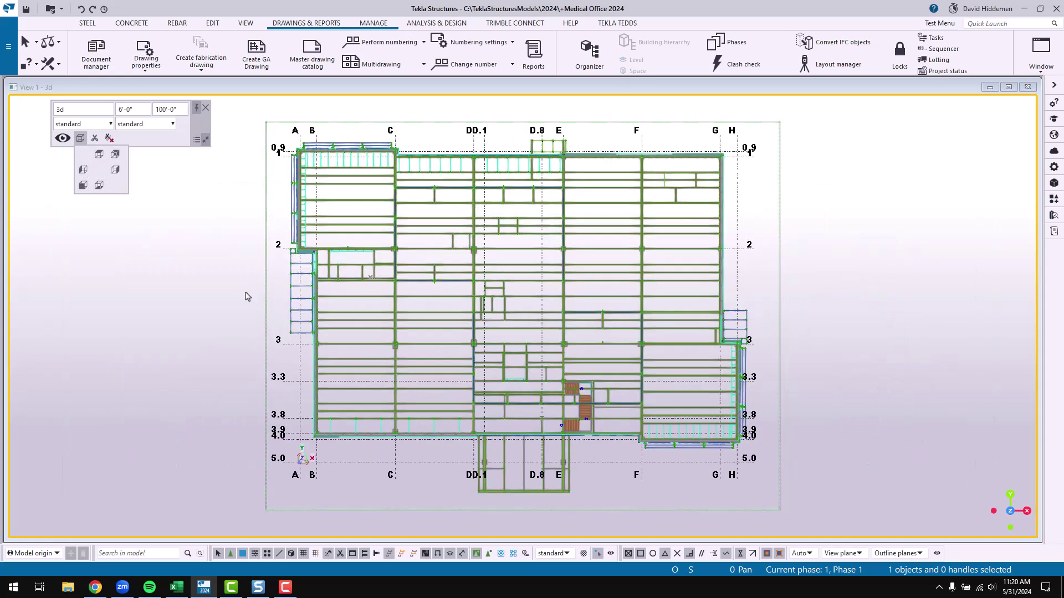
pyautogui.hotkey('ctrl', 'p')
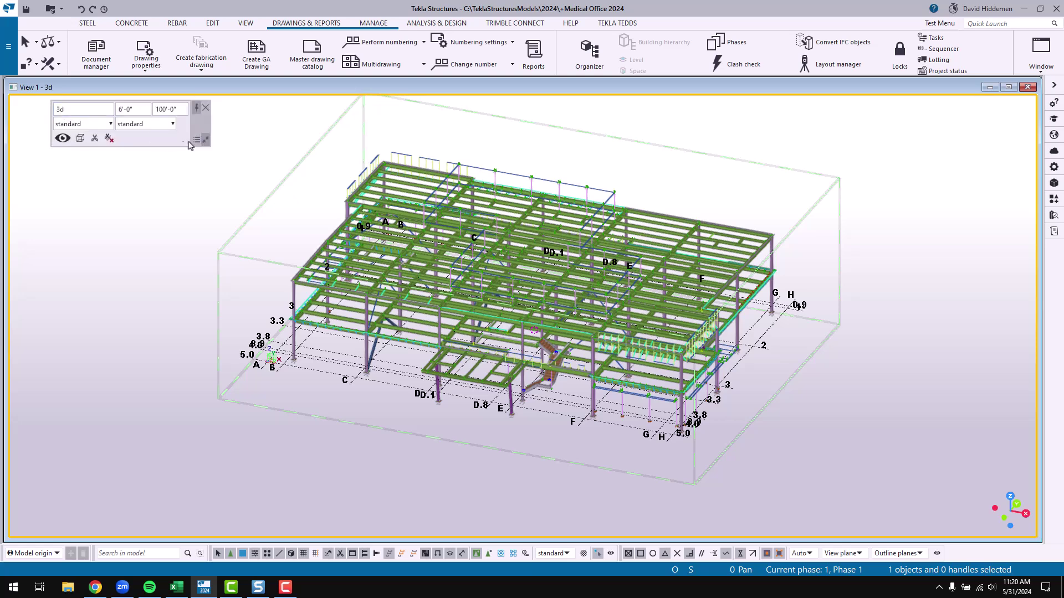
# Step: Include 'Add or update view depth clip planes' and 'Remove view depth clip planes' in the view toolbar
pyautogui.click(196, 140)
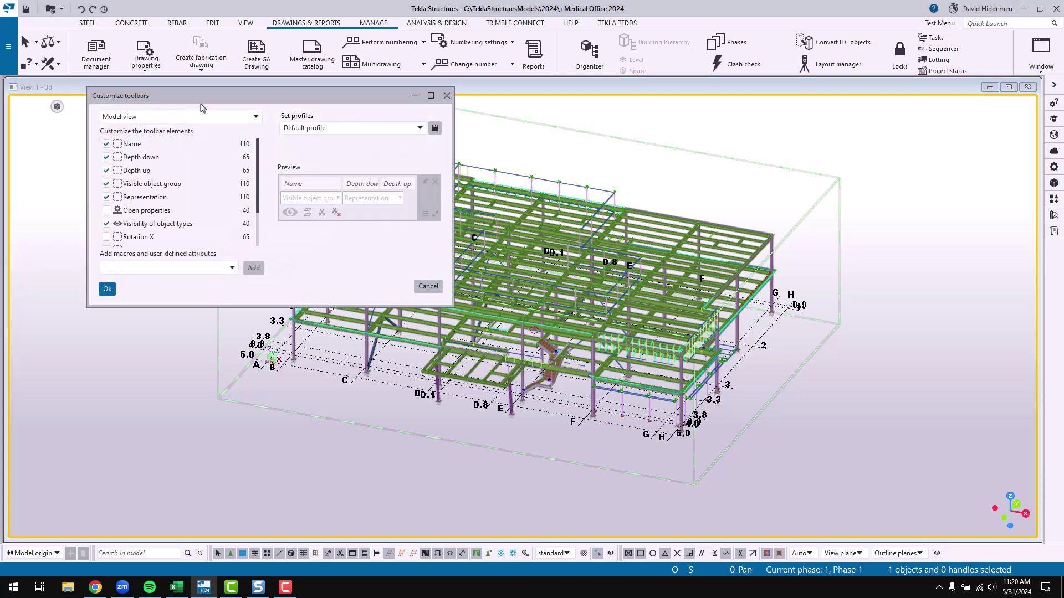
pyautogui.moveTo(201, 106); pyautogui.dragTo(297, 137)
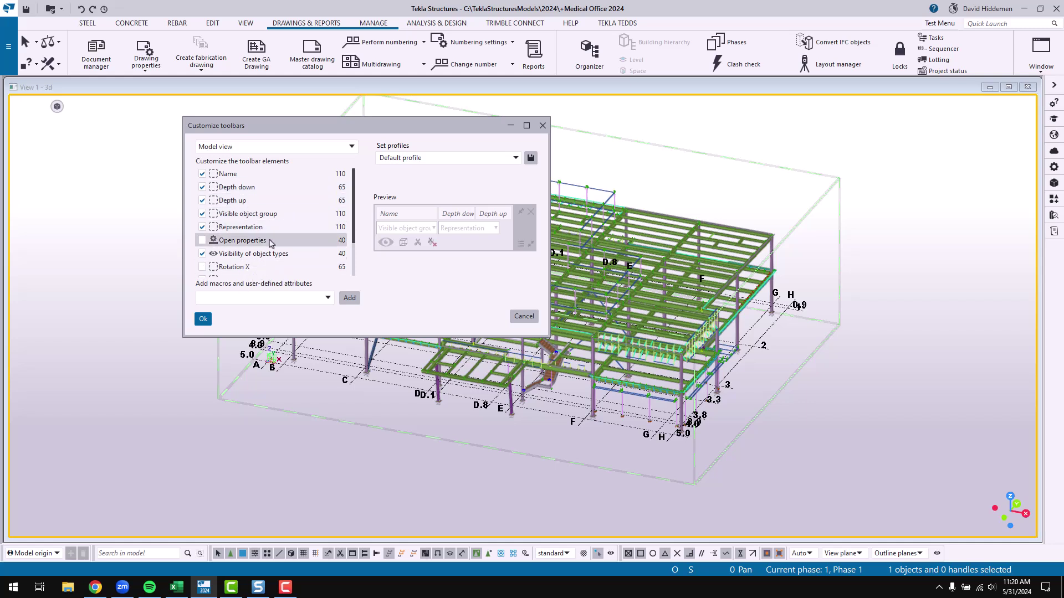
pyautogui.scroll(-3, 270, 242)
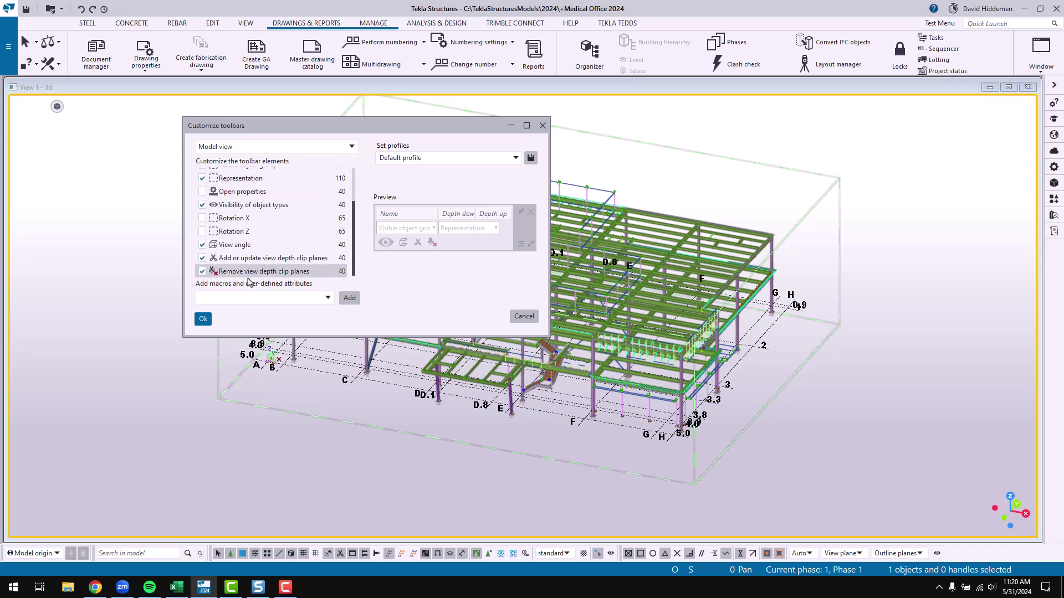
pyautogui.click(202, 259)
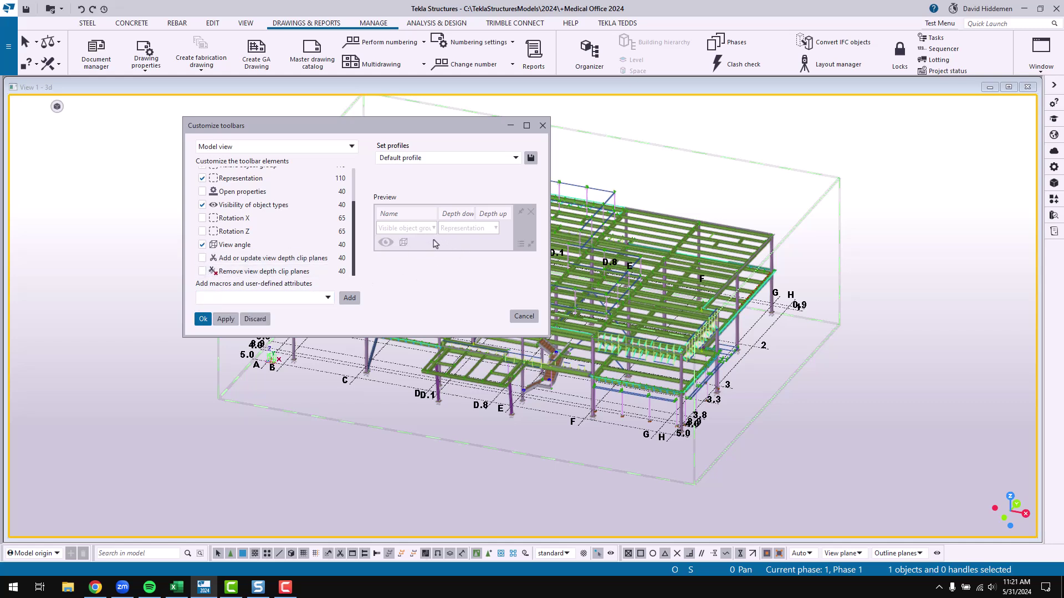
pyautogui.click(202, 259)
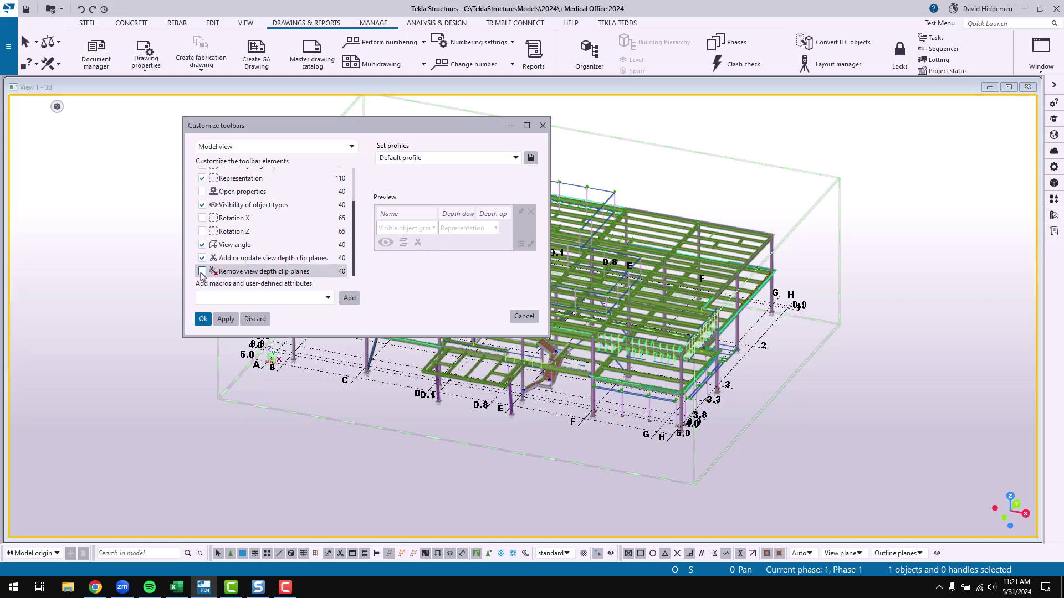
pyautogui.click(202, 272)
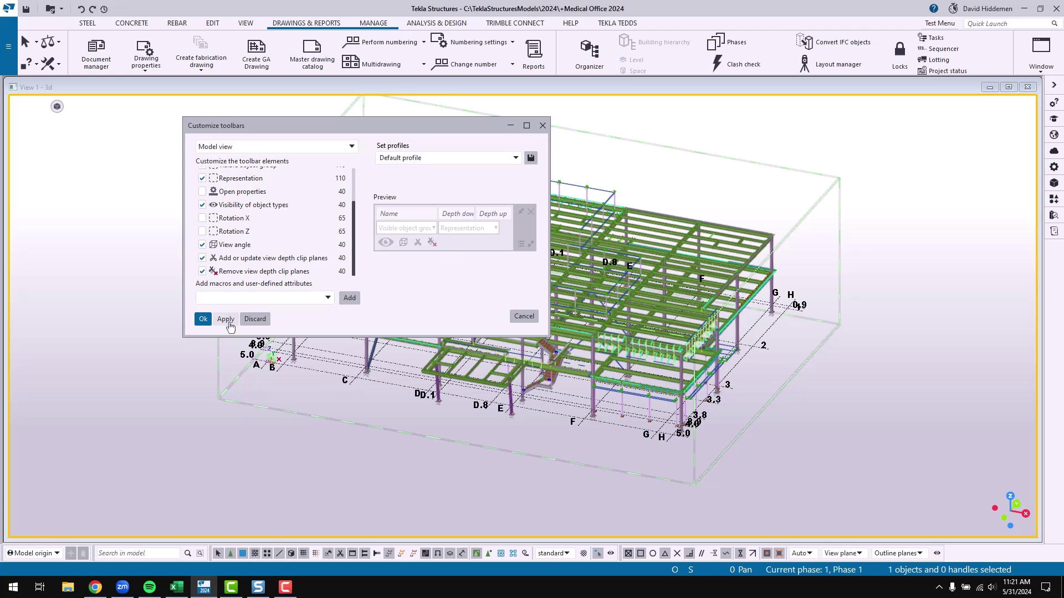
pyautogui.click(328, 298)
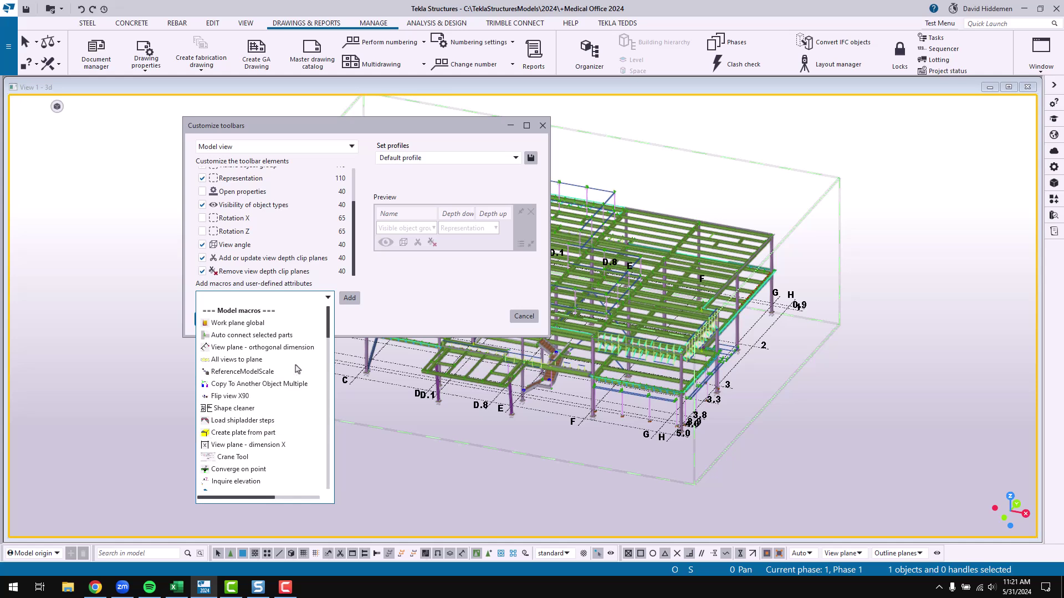
pyautogui.scroll(-2, 275, 431)
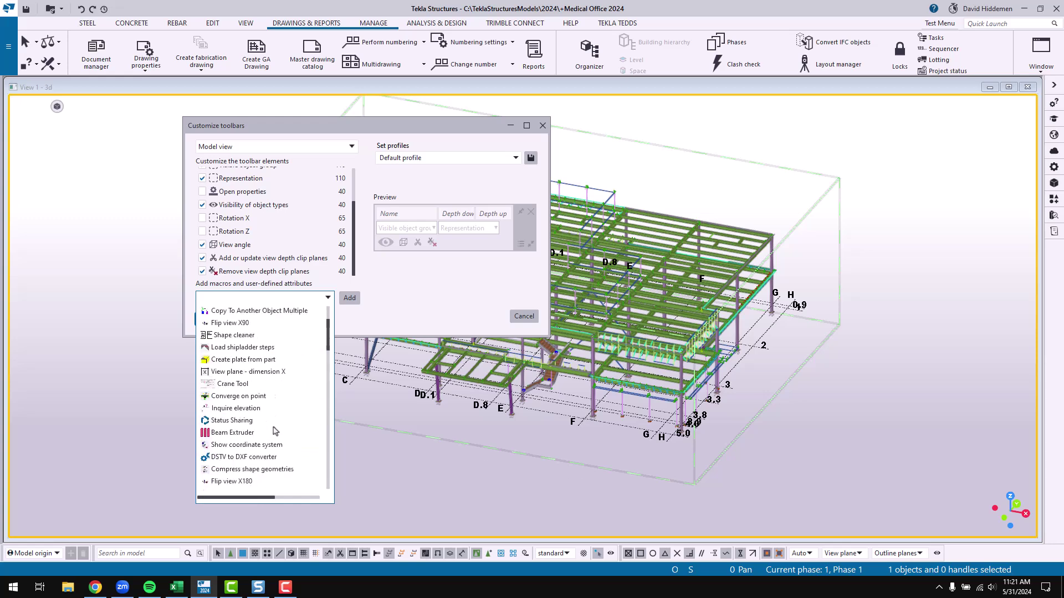
pyautogui.scroll(-8, 275, 431)
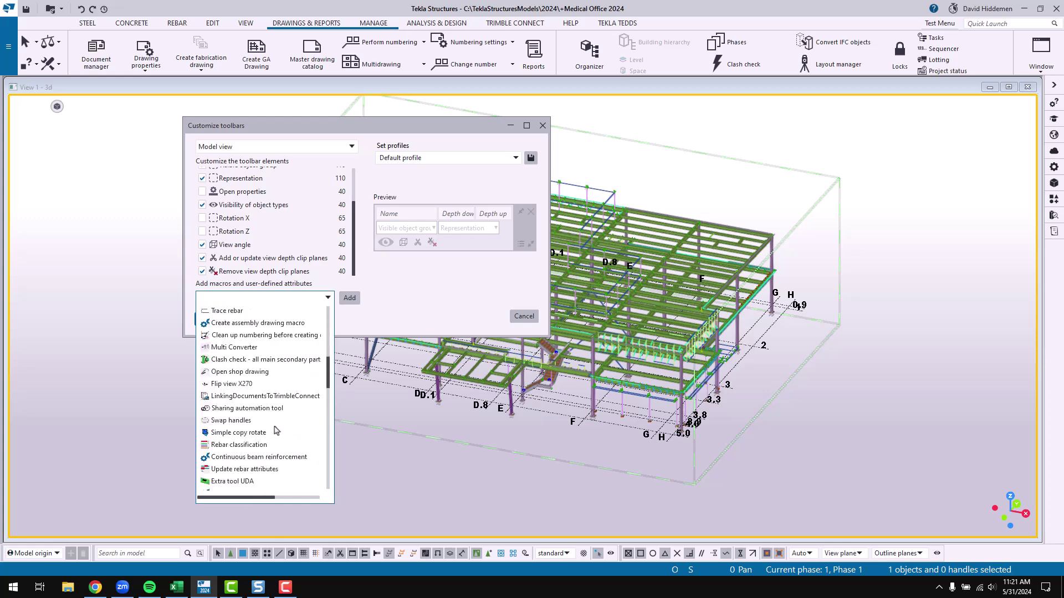
pyautogui.scroll(-4, 281, 427)
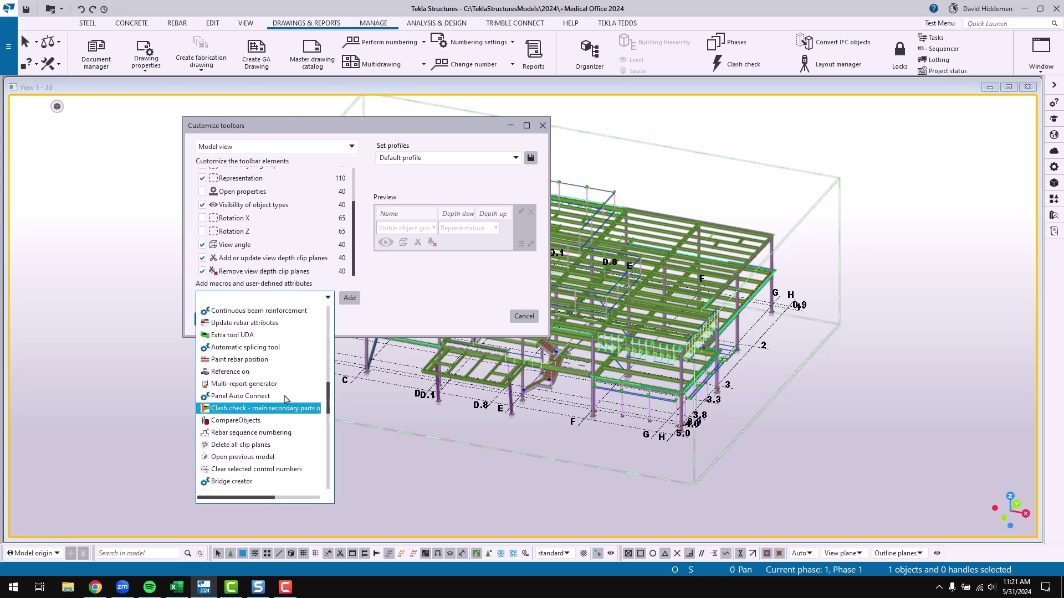
pyautogui.scroll(-3, 276, 413)
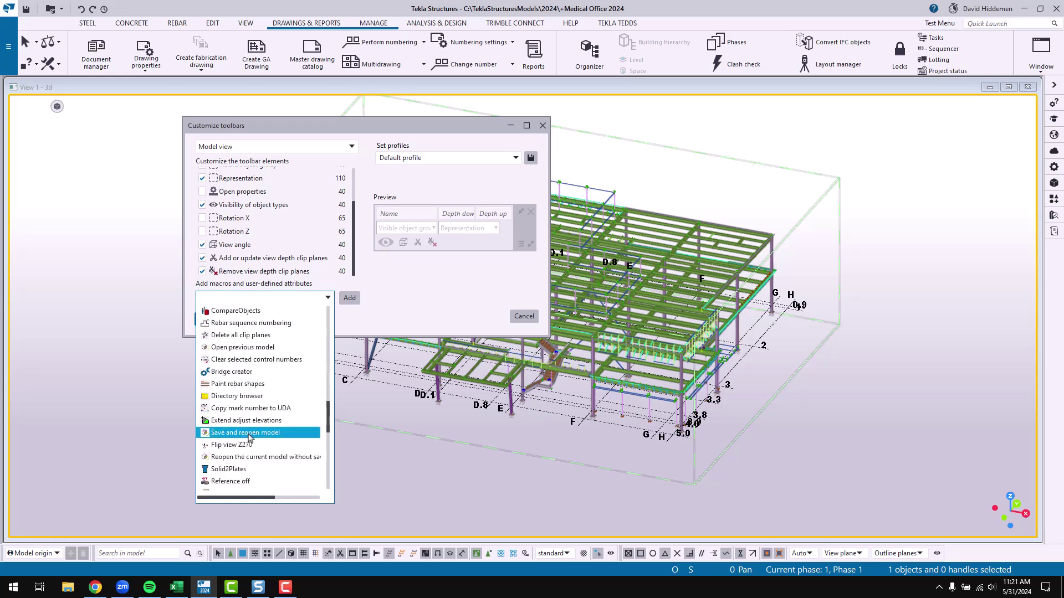
pyautogui.click(163, 401)
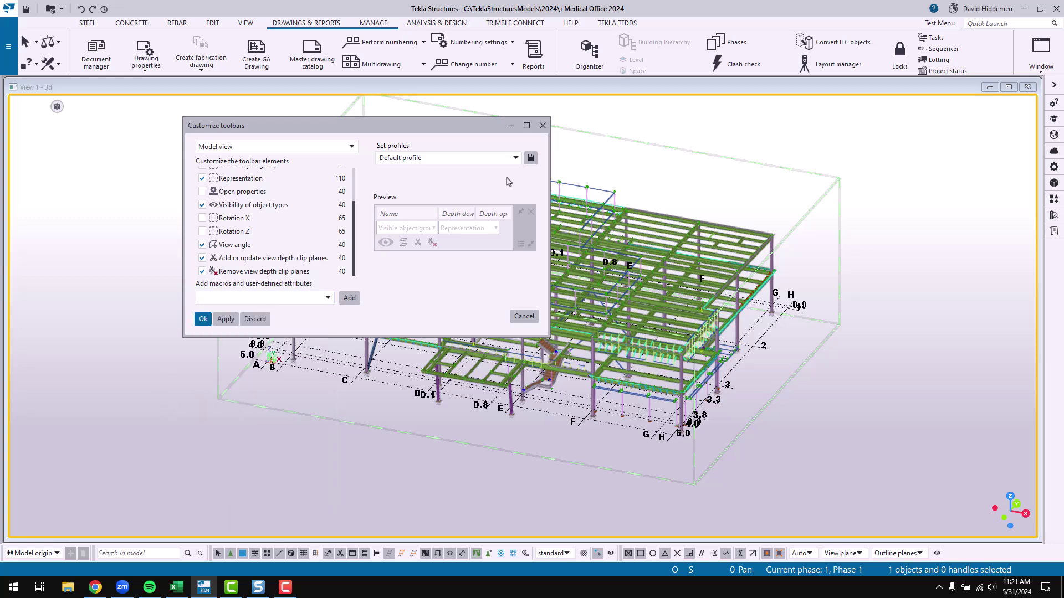
# Step: Close Customize toolbars, zoom in, and select the HSS8X8X3/8 column near the grid origin
pyautogui.click(542, 125)
pyautogui.scroll(5, 277, 369)
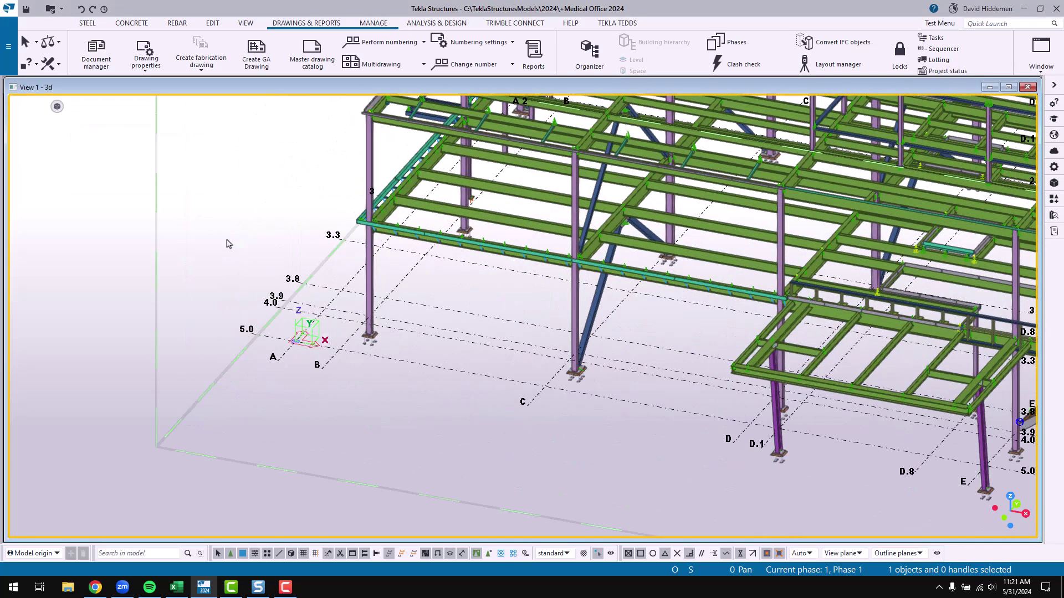
pyautogui.scroll(3, 351, 304)
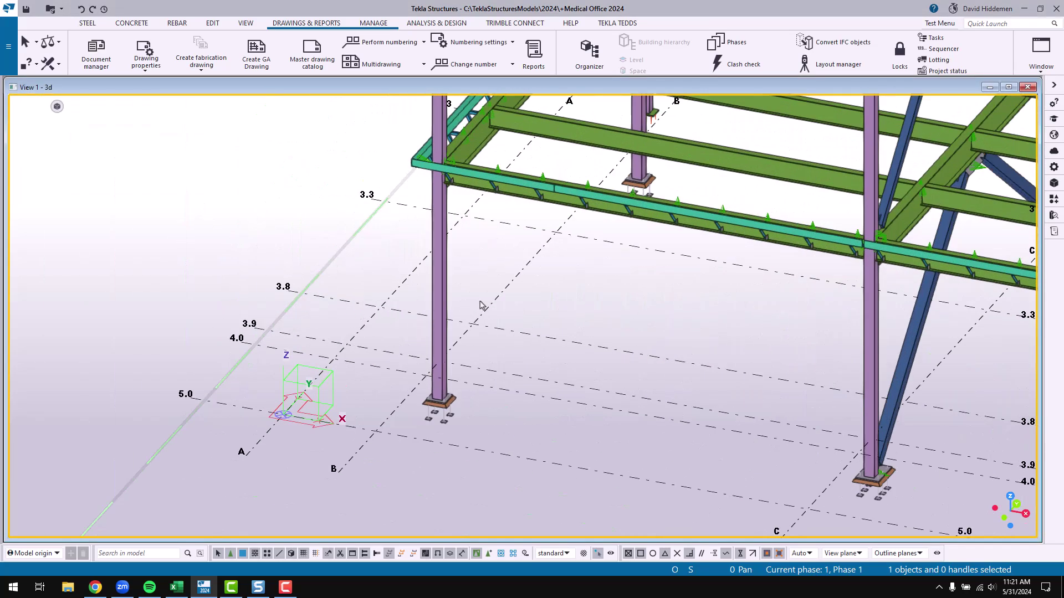
pyautogui.click(437, 288)
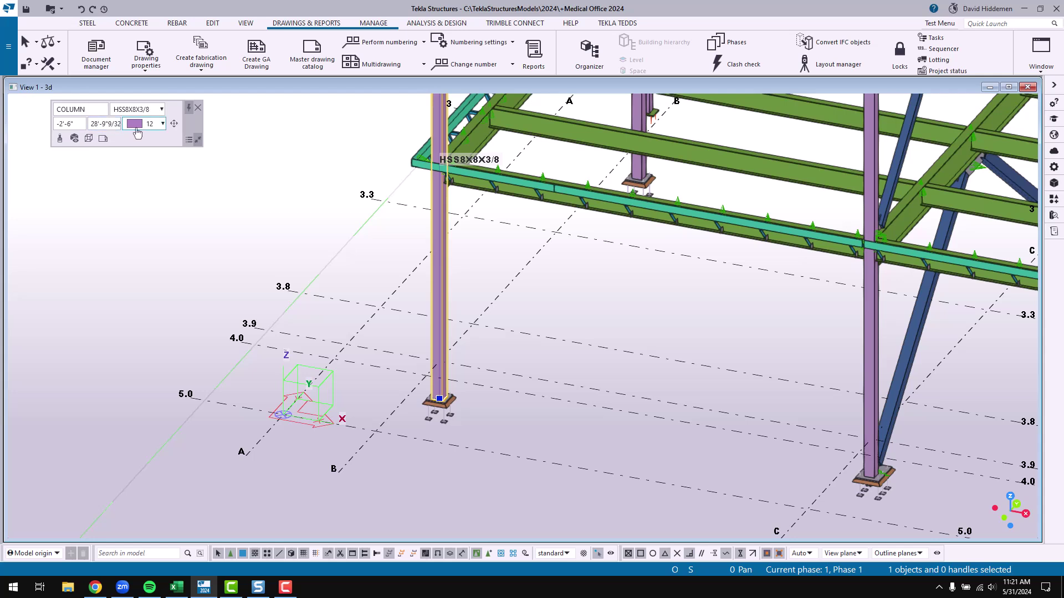
# Step: Display the detailing at the column base, showing base plate and anchor bolts, then rotate slightly
pyautogui.click(158, 110)
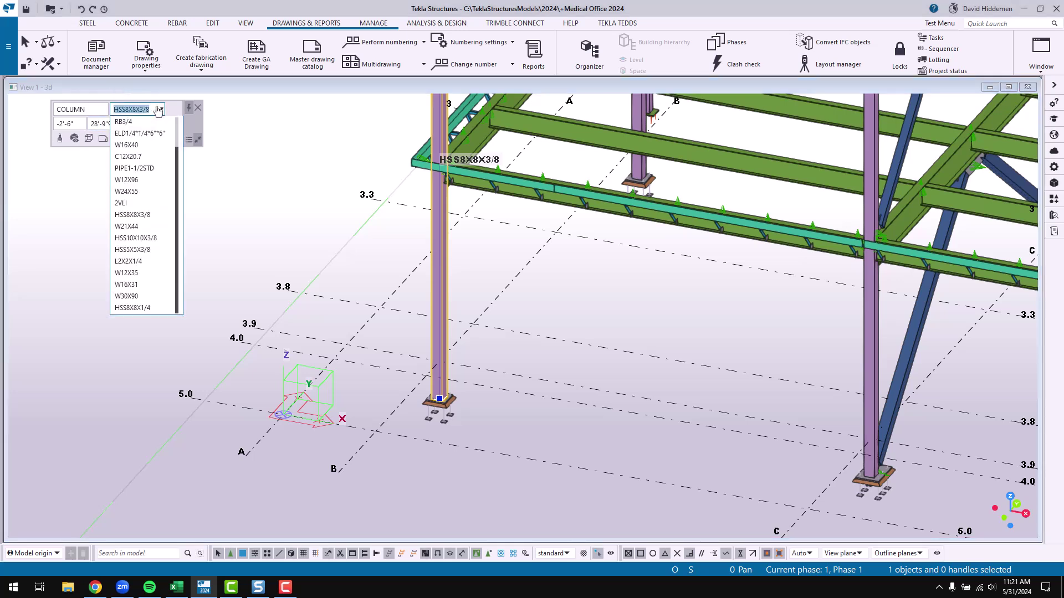
pyautogui.click(159, 111)
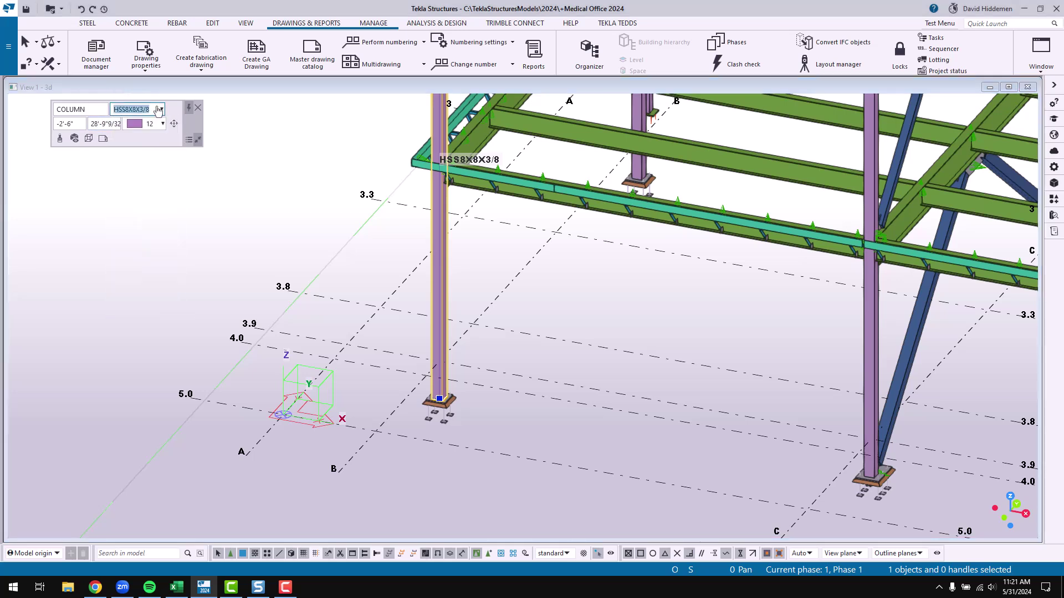
pyautogui.click(73, 141)
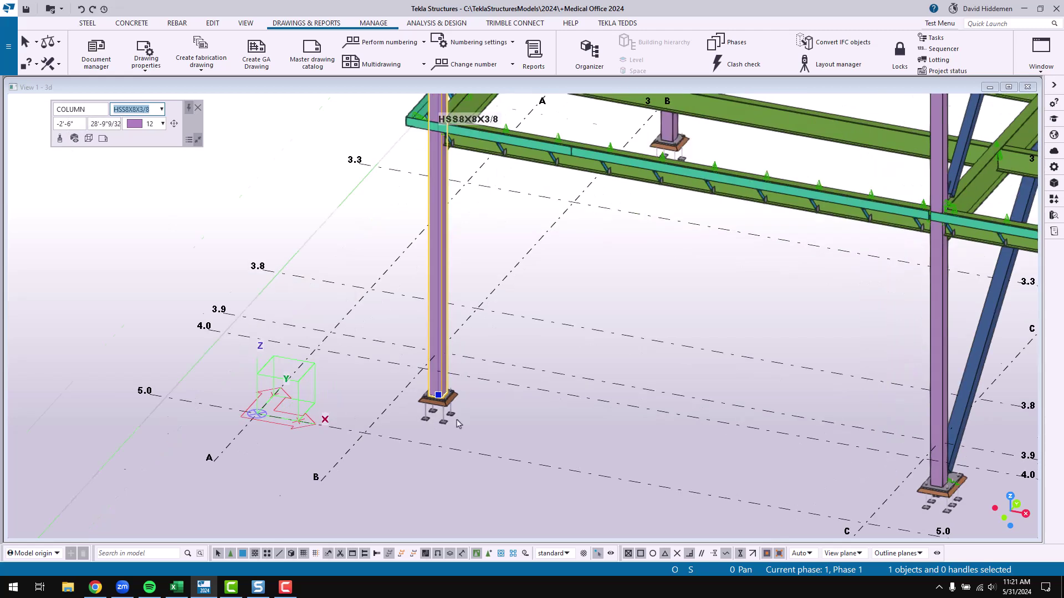
pyautogui.scroll(4, 281, 403)
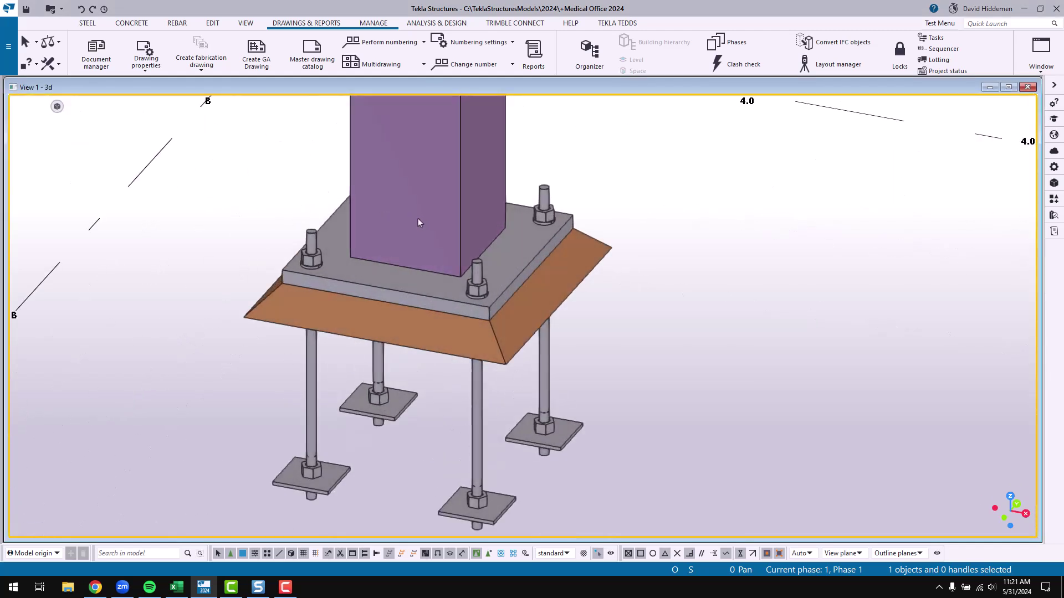
pyautogui.scroll(-4, 418, 223)
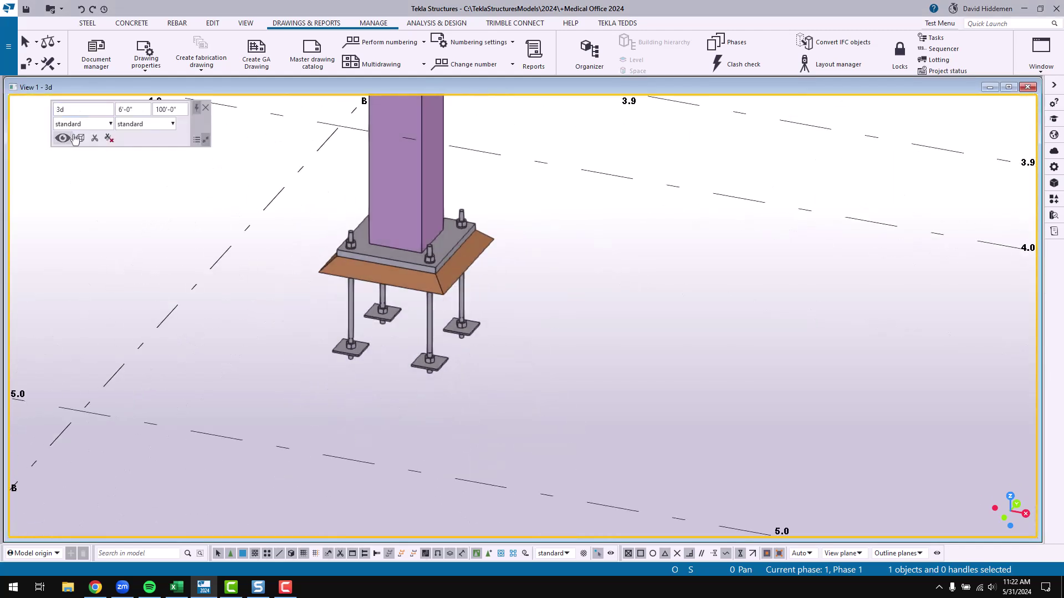
pyautogui.click(62, 138)
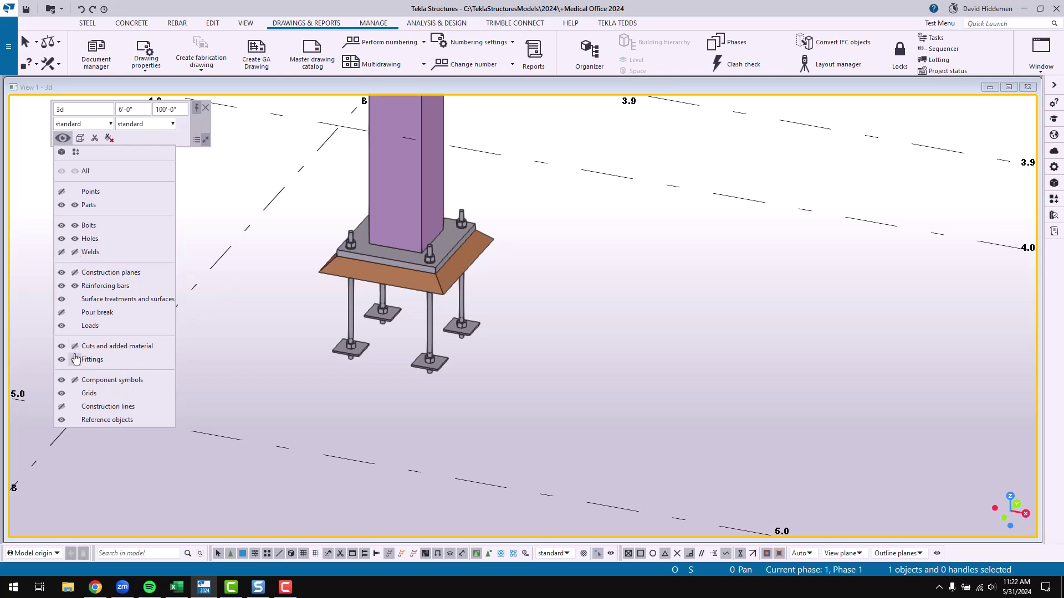
pyautogui.keyDown('ctrl'); pyautogui.moveTo(272, 323); pyautogui.dragTo(261, 324, button='middle'); pyautogui.keyUp('ctrl')
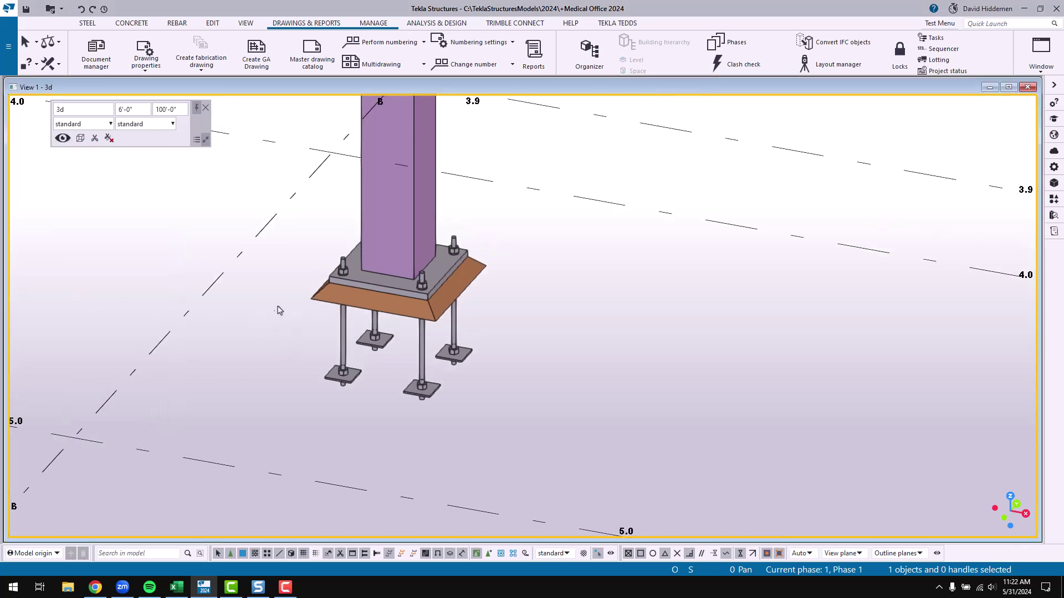
pyautogui.click(394, 220)
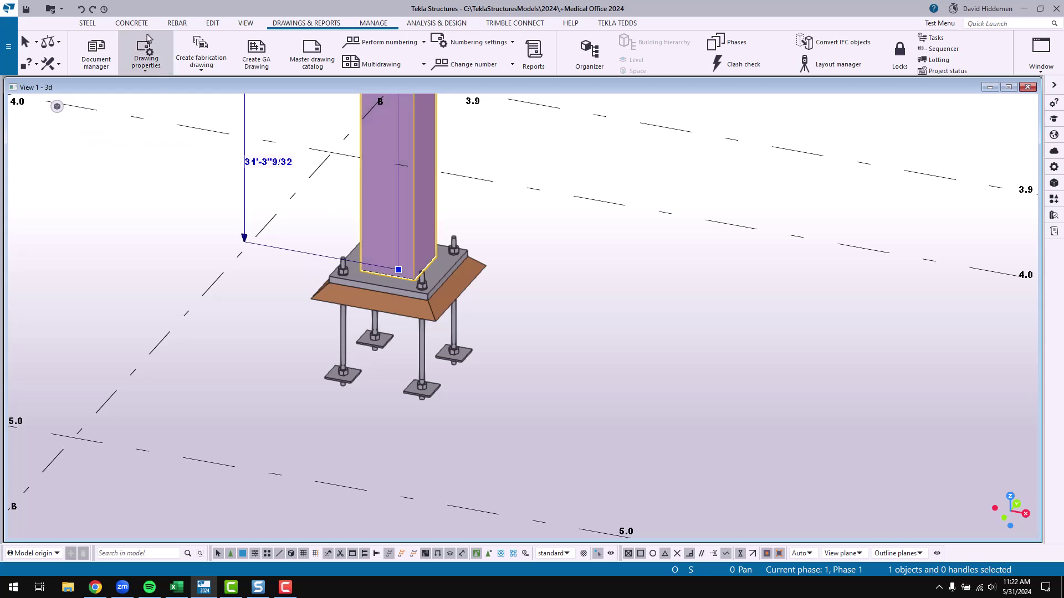
pyautogui.click(82, 10)
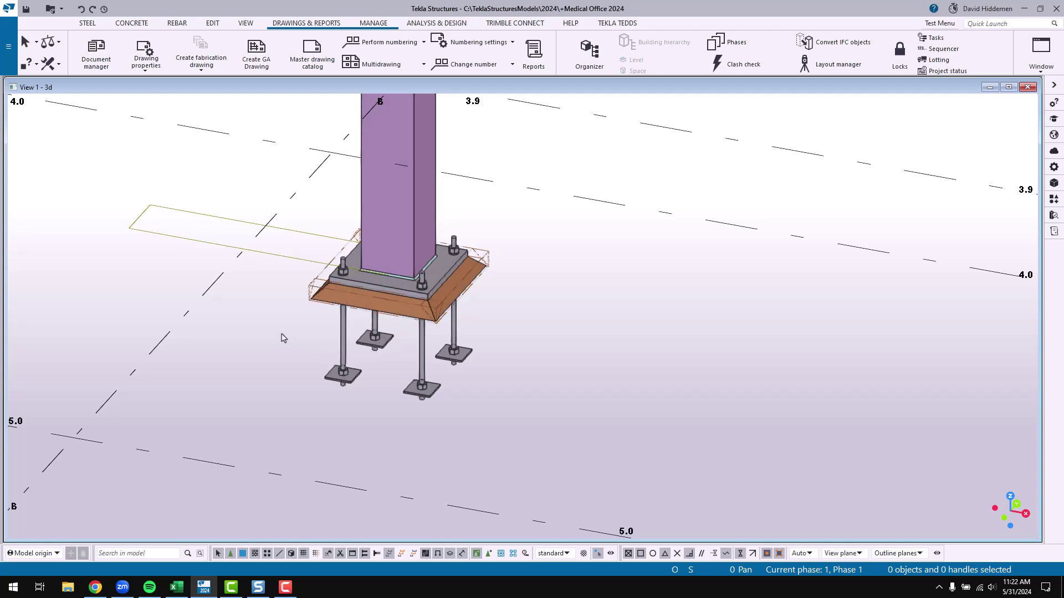
pyautogui.rightClick(282, 333)
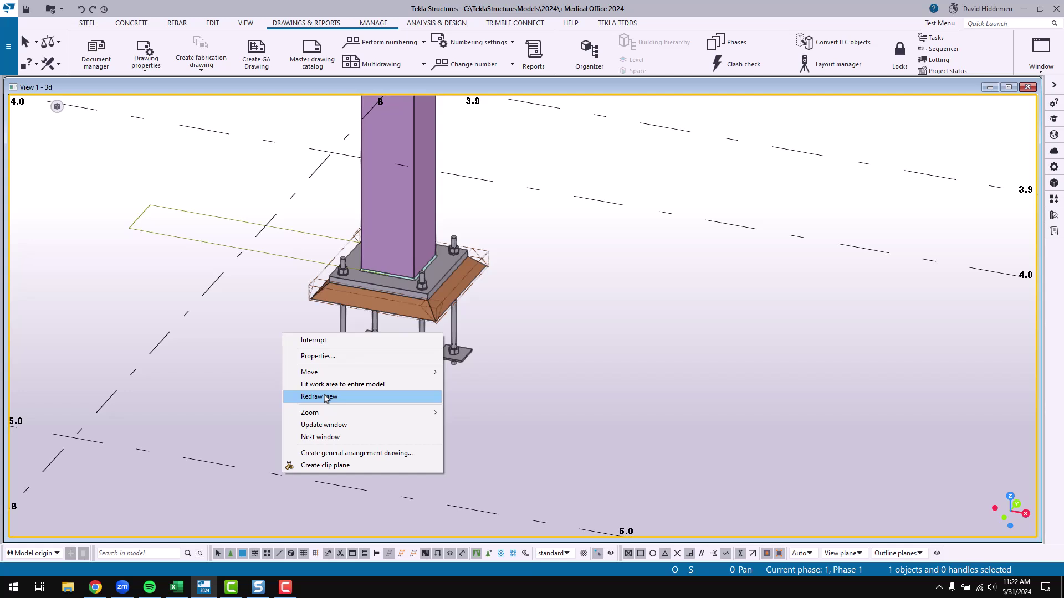
pyautogui.click(326, 398)
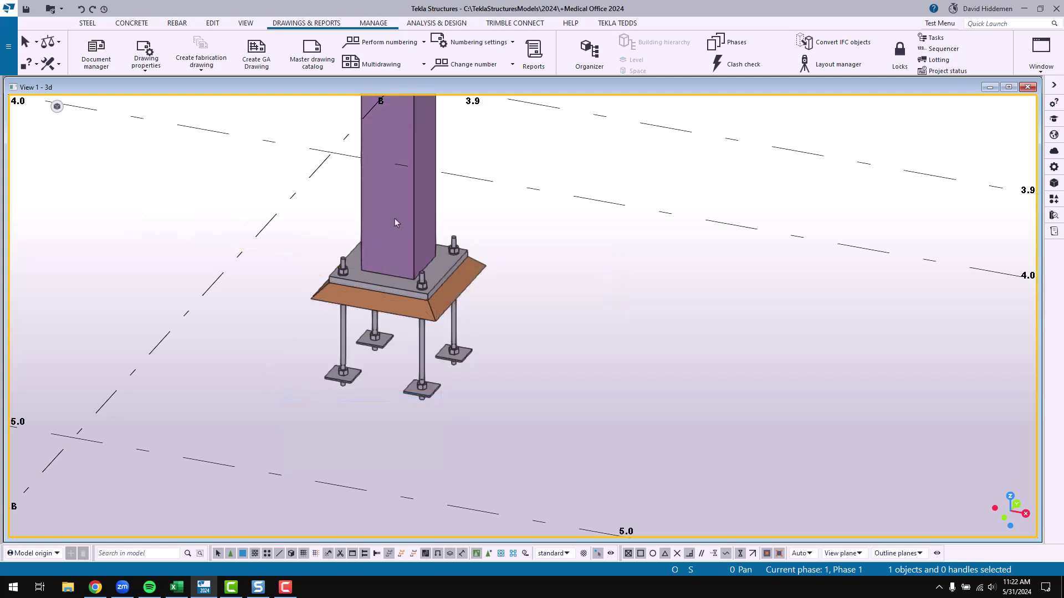
pyautogui.moveTo(58, 107)
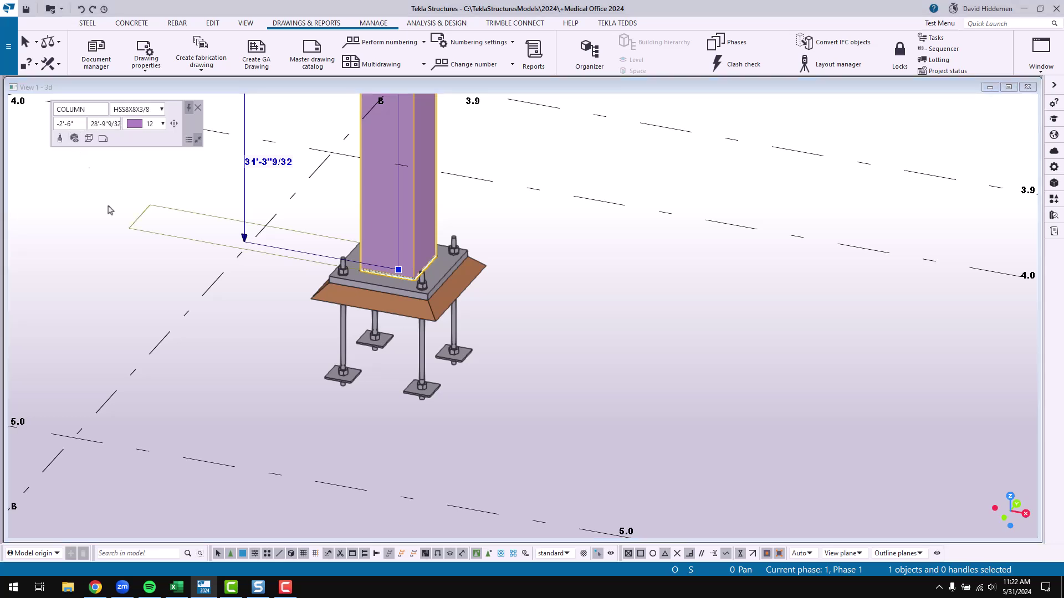
pyautogui.scroll(5, 380, 281)
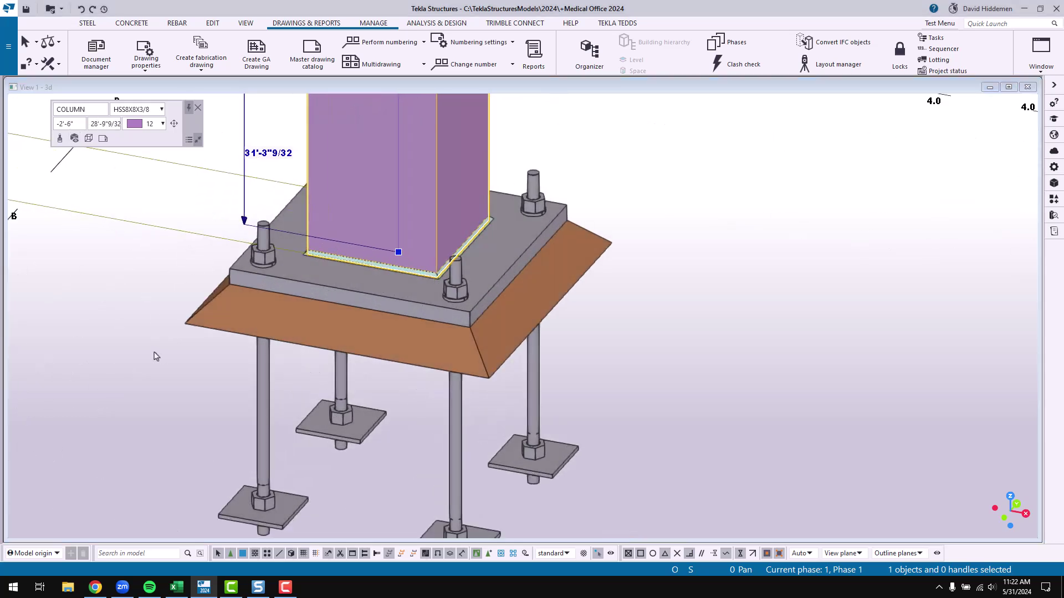
pyautogui.moveTo(143, 315); pyautogui.dragTo(261, 339, button='middle')
pyautogui.scroll(-2, 268, 350)
pyautogui.scroll(-1, 268, 350)
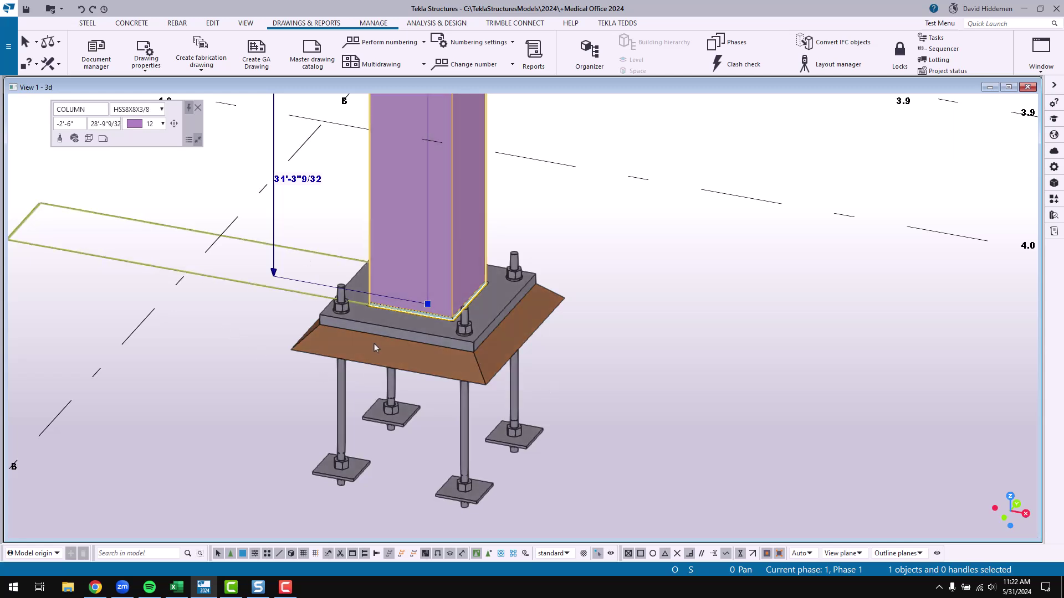
pyautogui.rightClick(576, 209)
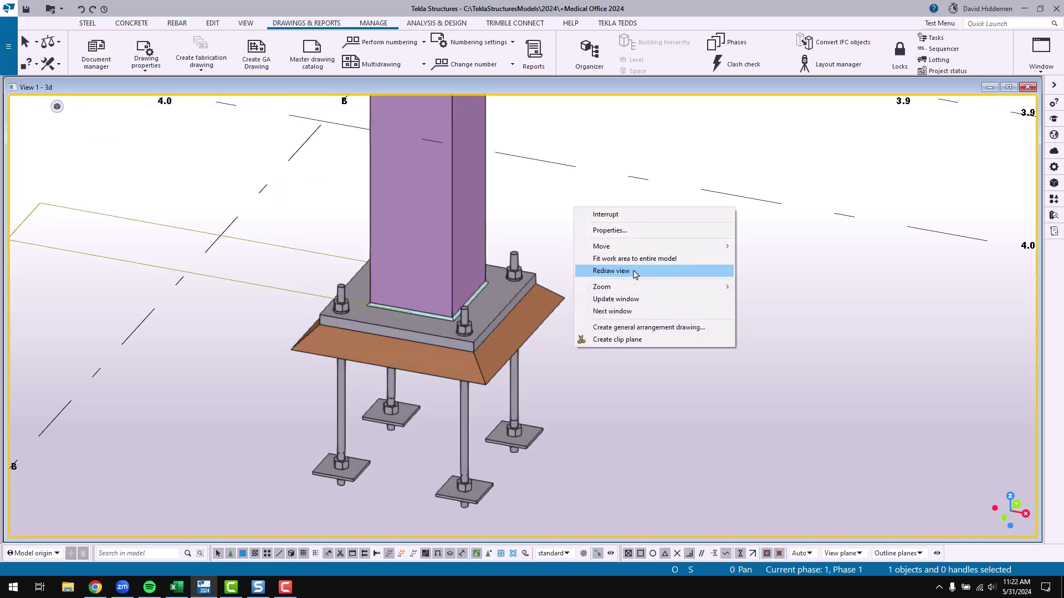
pyautogui.click(632, 273)
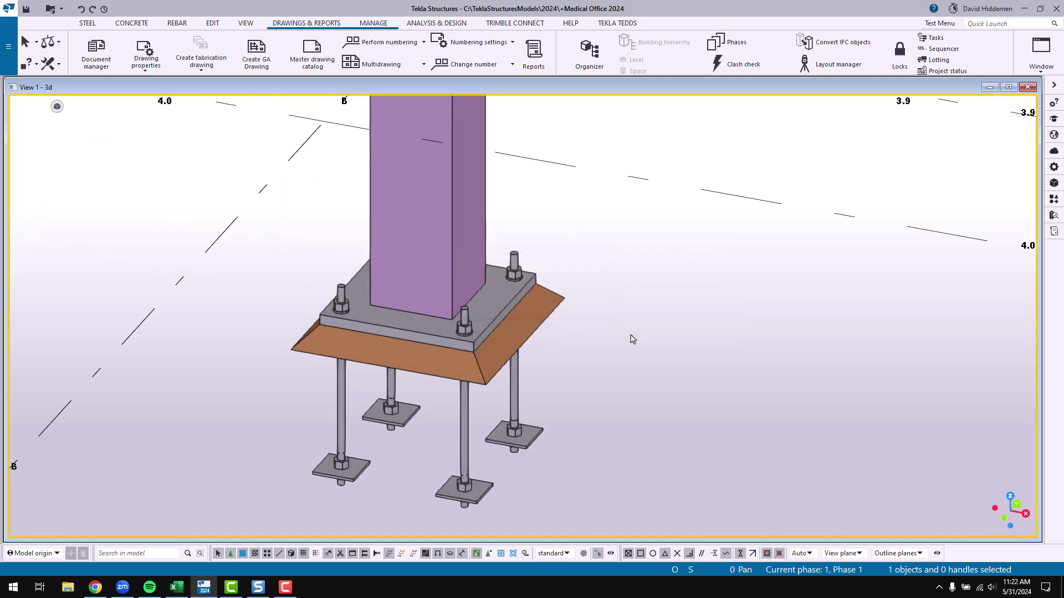
pyautogui.scroll(-4, 633, 339)
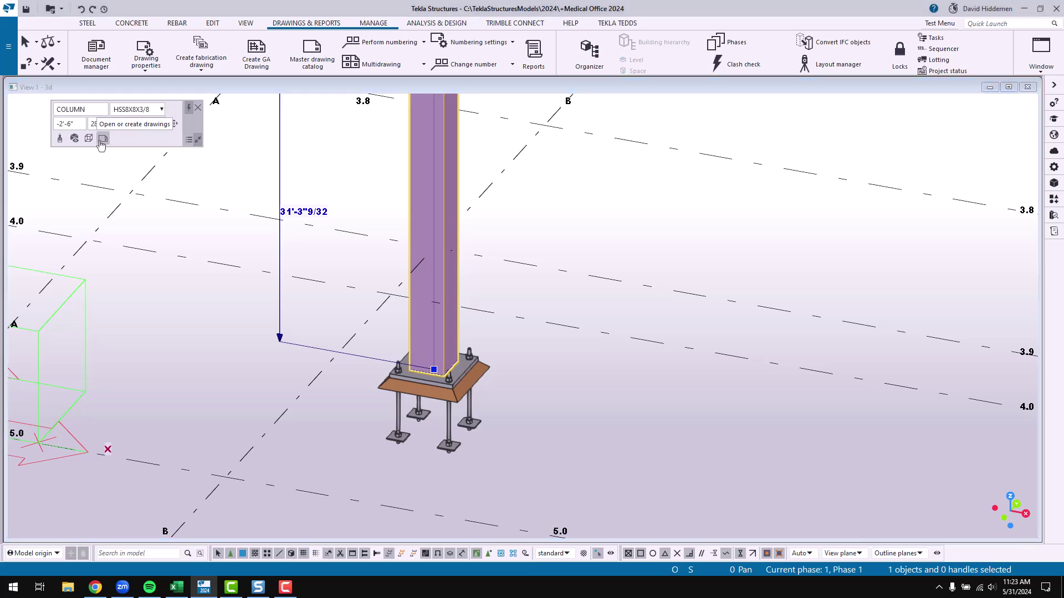
# Step: Review the column's drawing options, then open Customize toolbars for the Beams, Columns toolbar
pyautogui.click(101, 143)
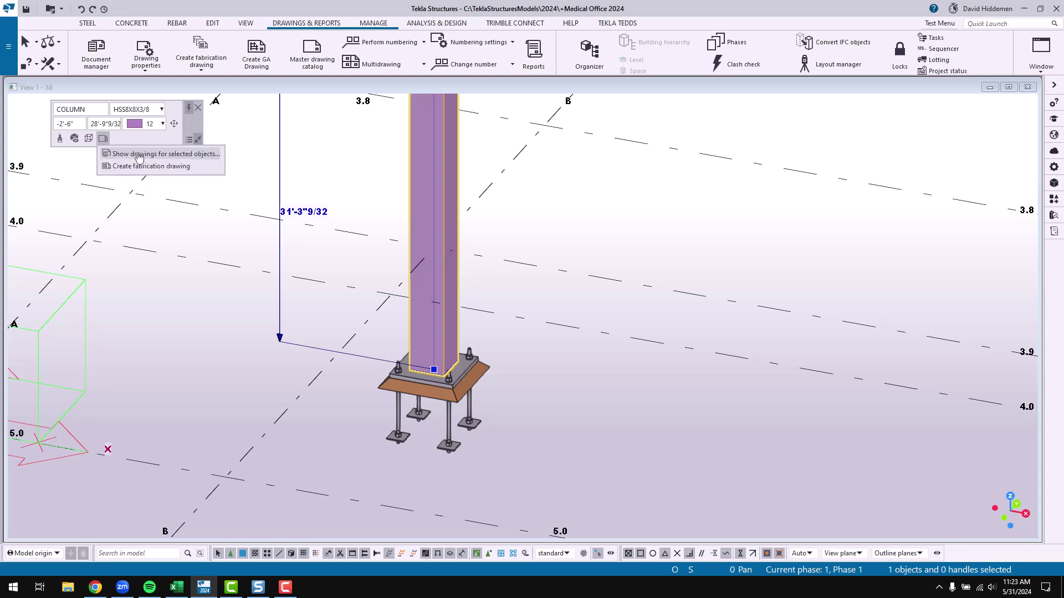
pyautogui.click(187, 140)
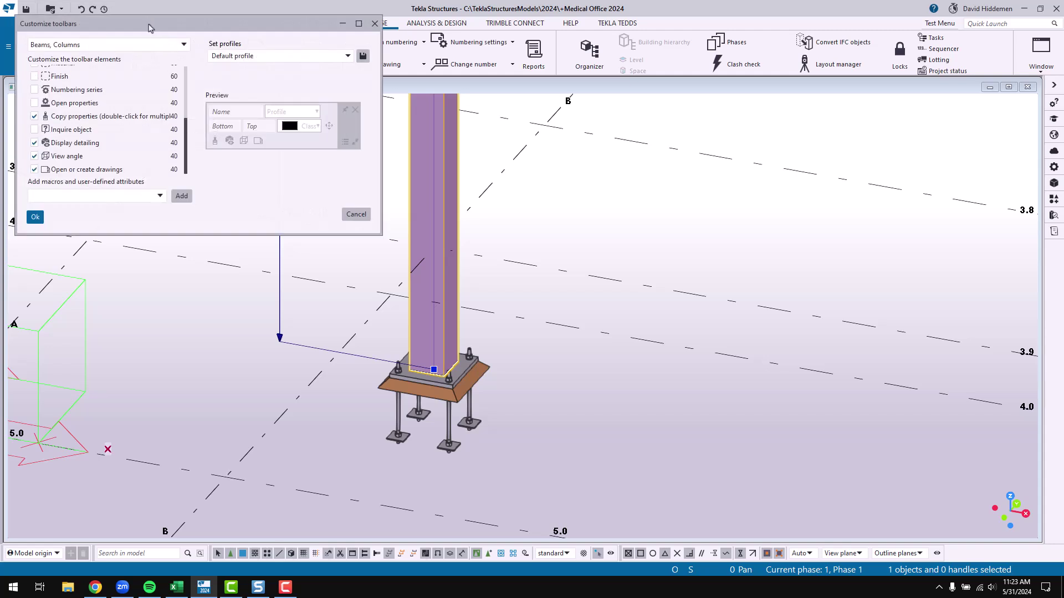
# Step: Scroll through the Beams, Columns element list and cancel the dialog without changes
pyautogui.moveTo(150, 27); pyautogui.dragTo(172, 177)
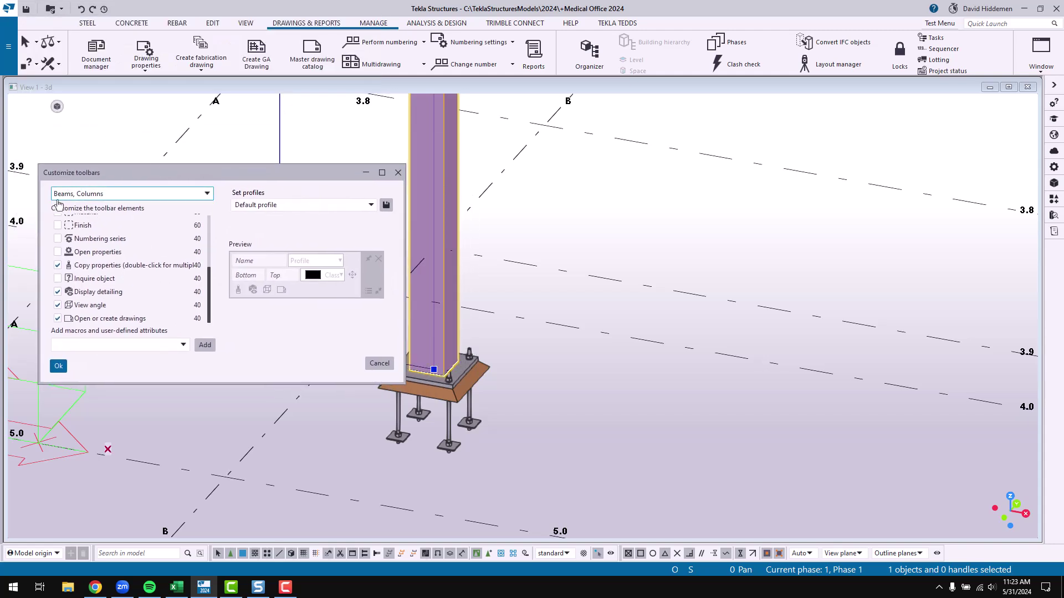
pyautogui.scroll(2, 128, 274)
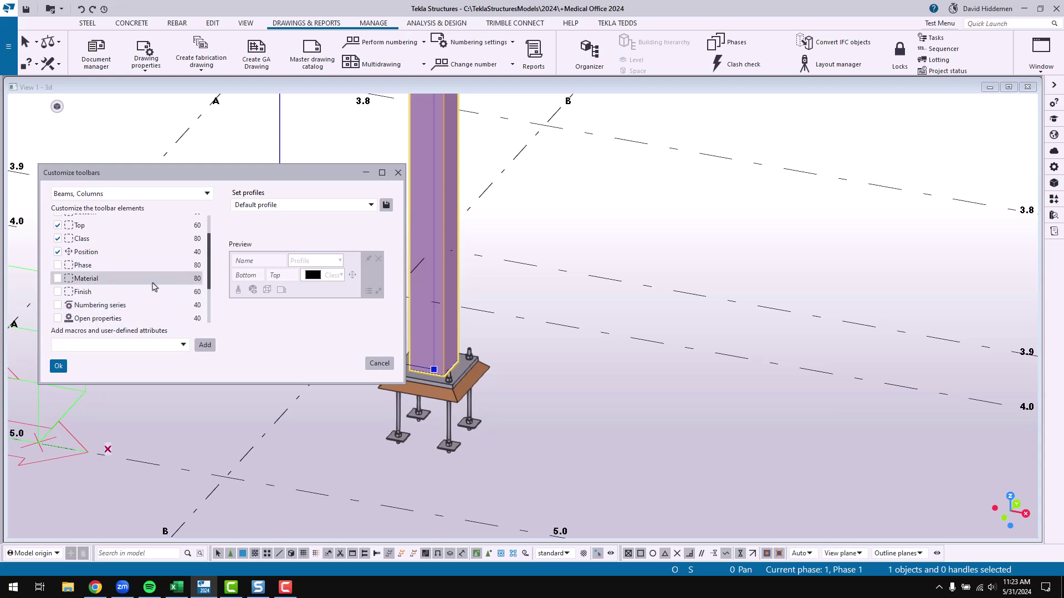
pyautogui.scroll(-2, 151, 286)
pyautogui.scroll(2, 149, 292)
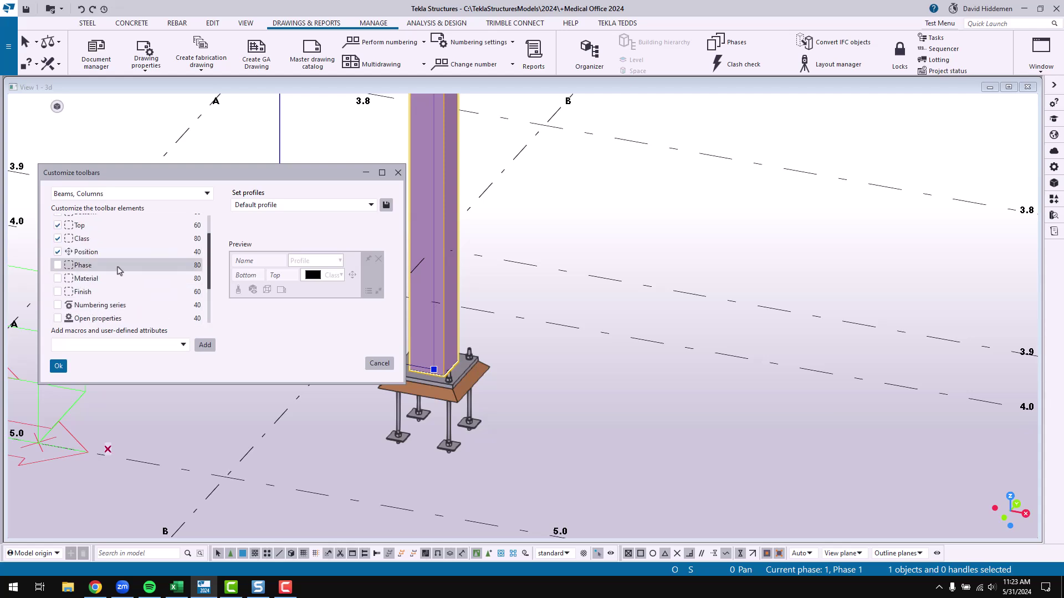
pyautogui.scroll(1, 111, 296)
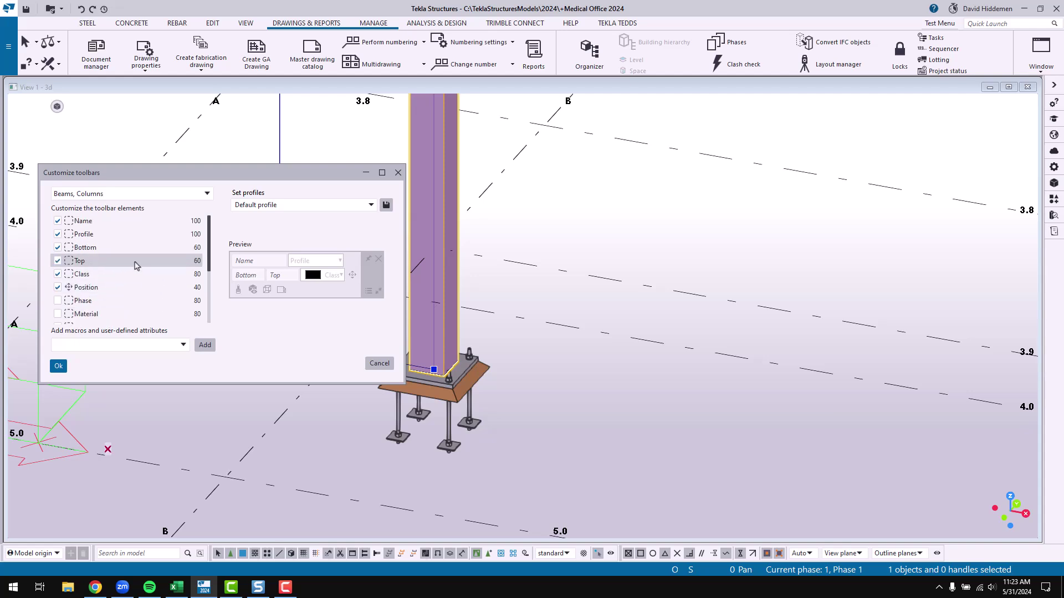
pyautogui.scroll(-3, 156, 277)
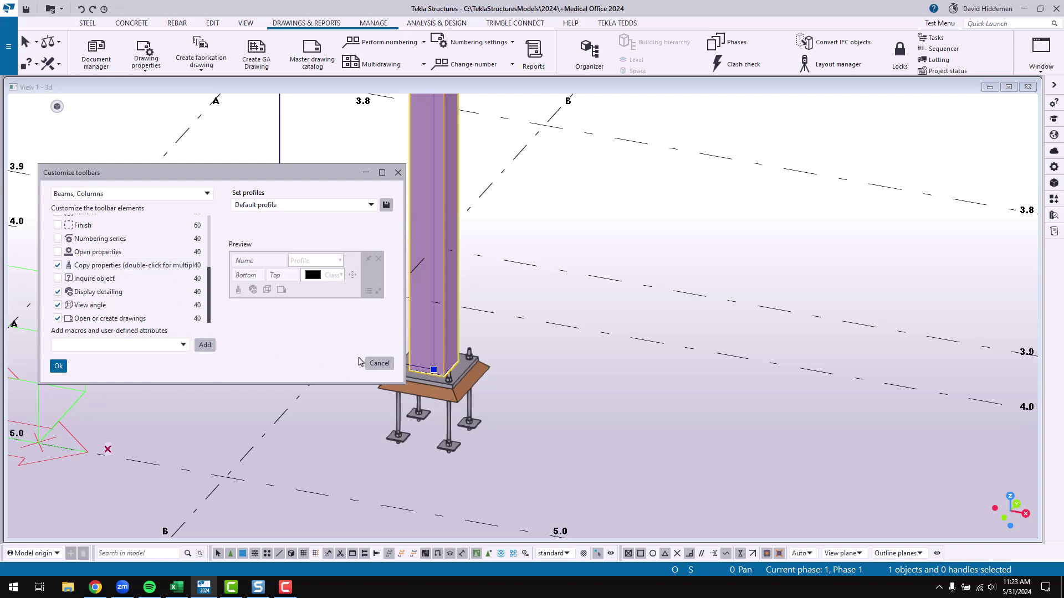
pyautogui.click(379, 363)
# Step: Select the beam-end connection's three-bolt group and flip the bolt direction
pyautogui.scroll(-5, 537, 278)
pyautogui.scroll(8, 538, 279)
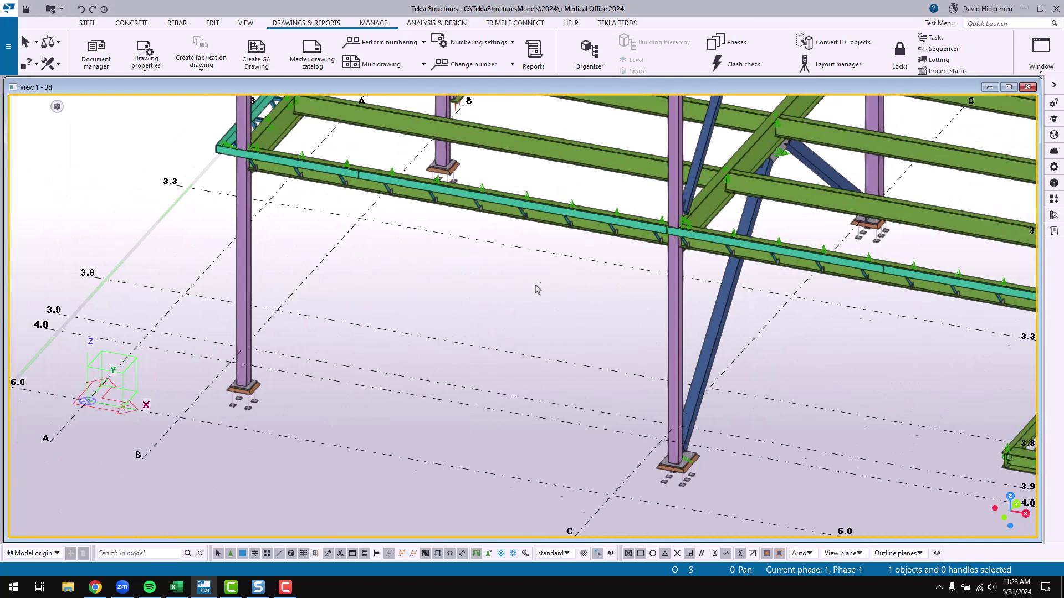
pyautogui.scroll(5, 526, 183)
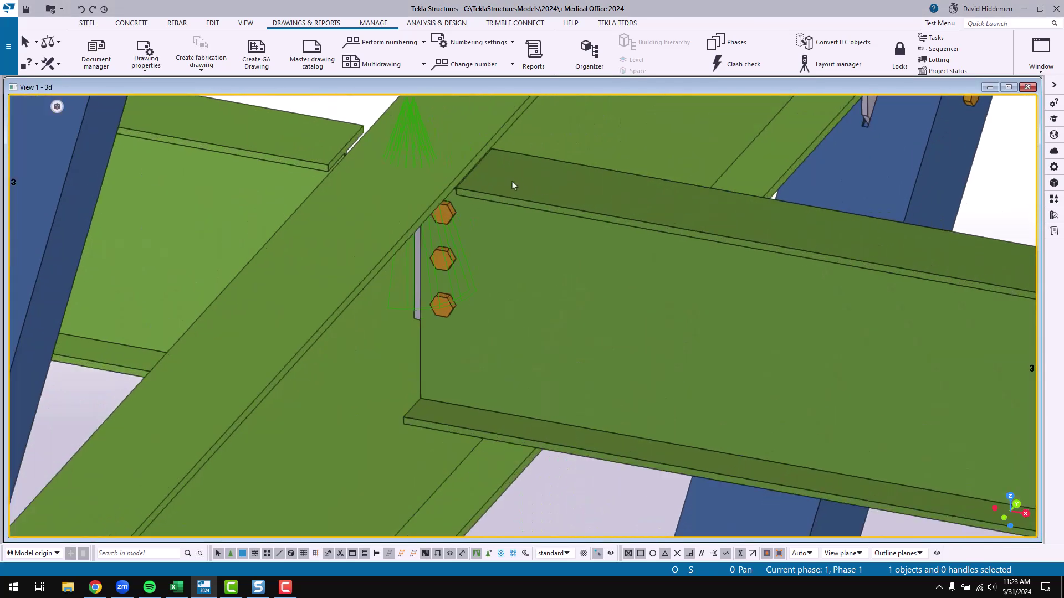
pyautogui.click(426, 358)
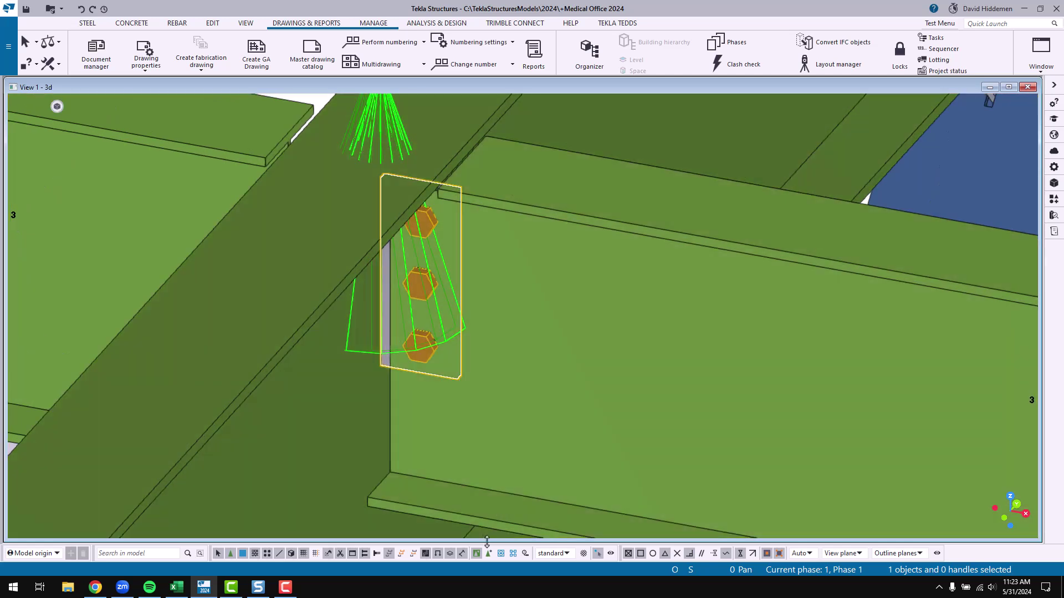
pyautogui.click(422, 368)
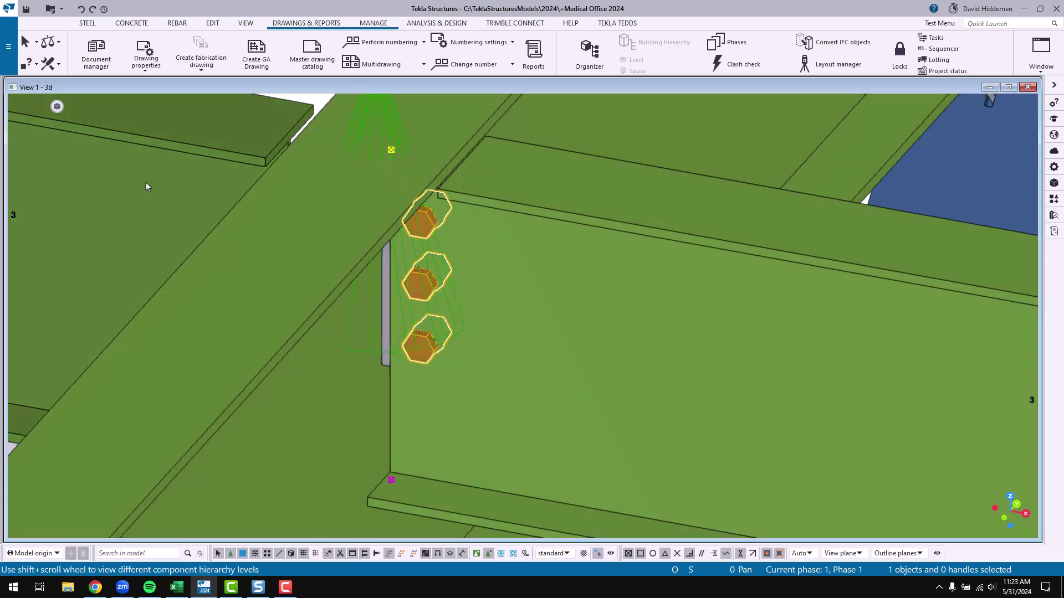
pyautogui.moveTo(75, 139)
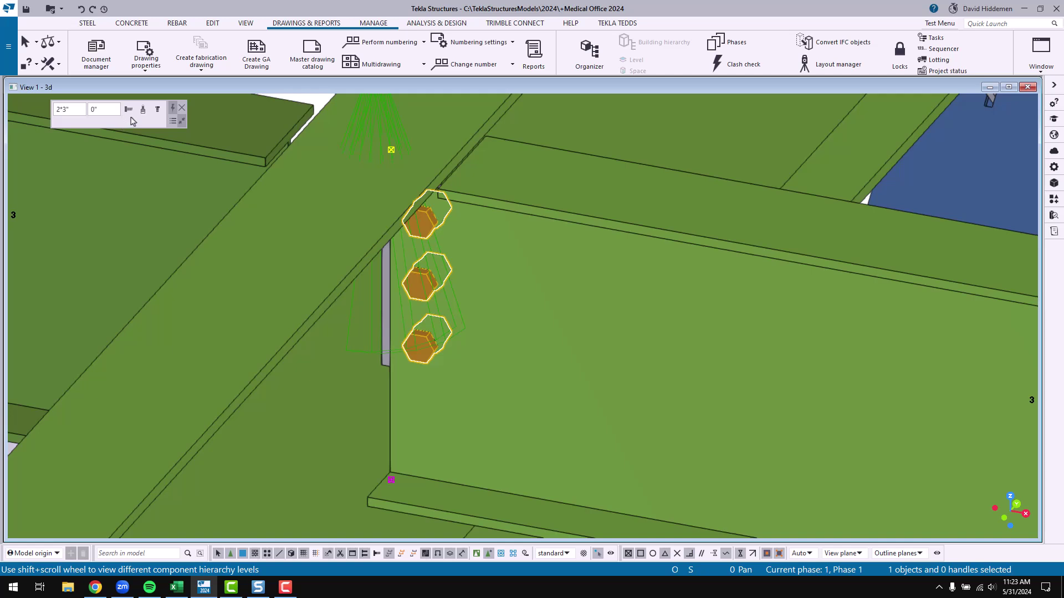
pyautogui.click(61, 111)
pyautogui.click(128, 113)
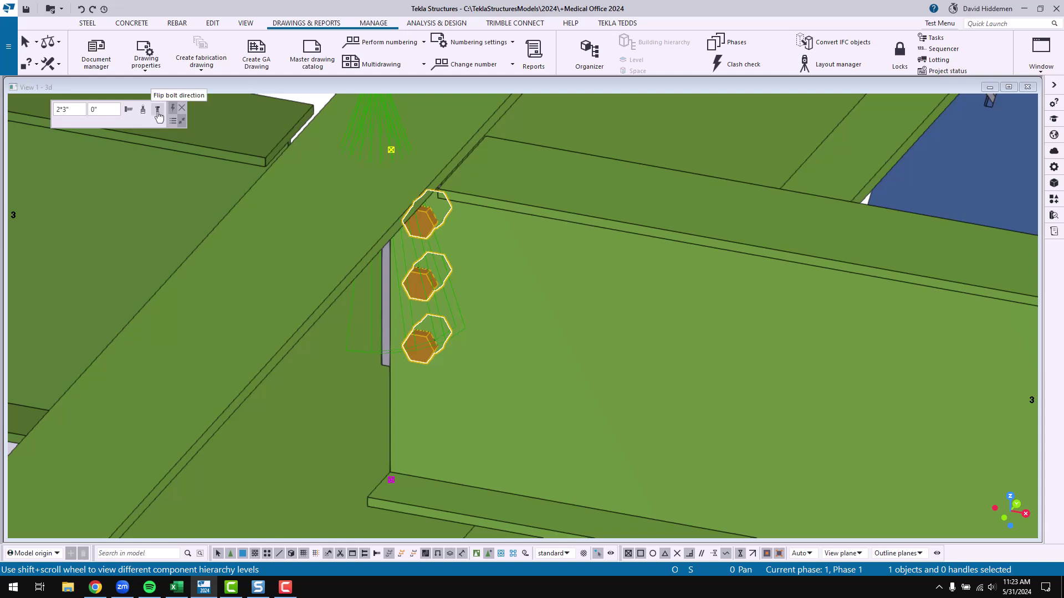
pyautogui.click(158, 111)
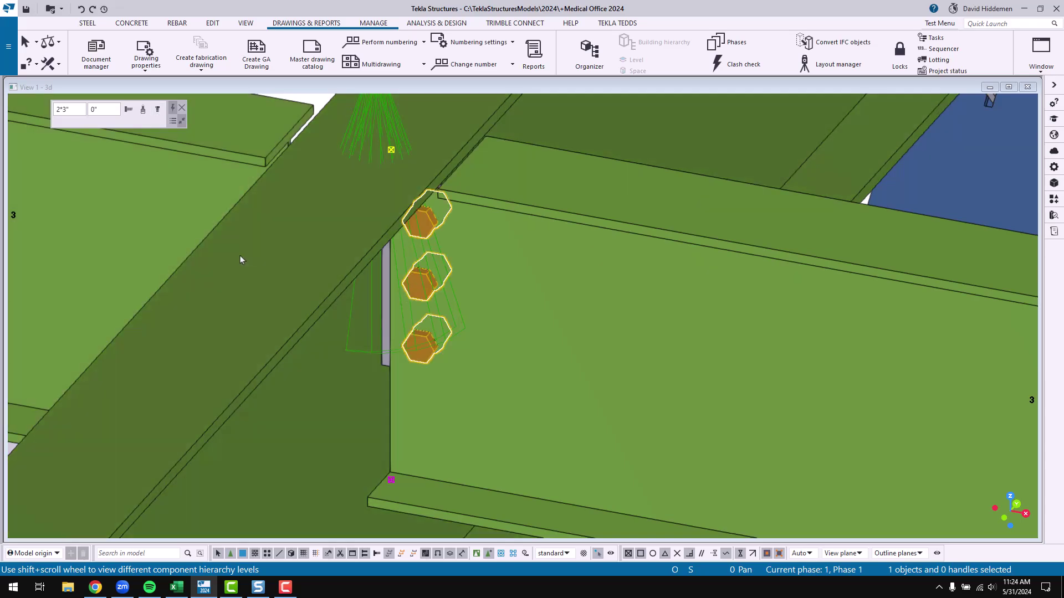
pyautogui.scroll(-10, 257, 284)
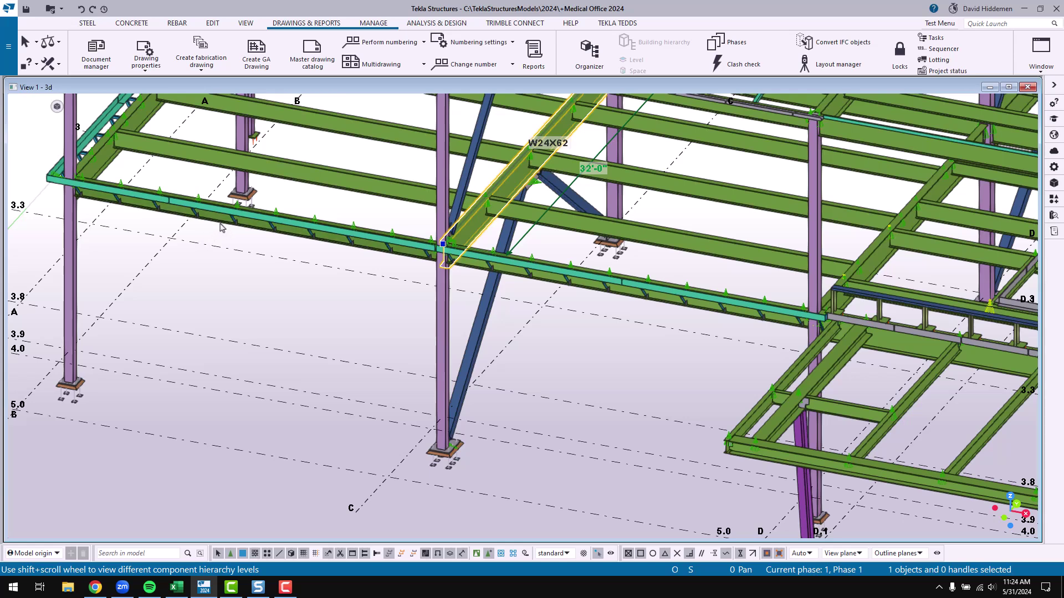
# Step: With the W16X31 beam selected, add the Swap handles macro to its toolbar and save
pyautogui.click(221, 225)
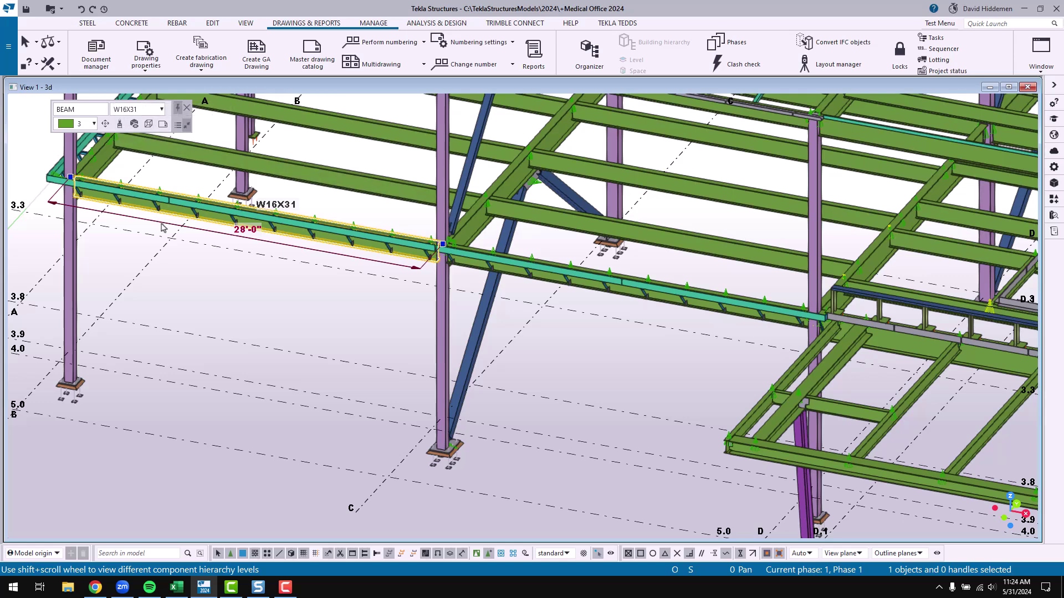
pyautogui.moveTo(64, 106)
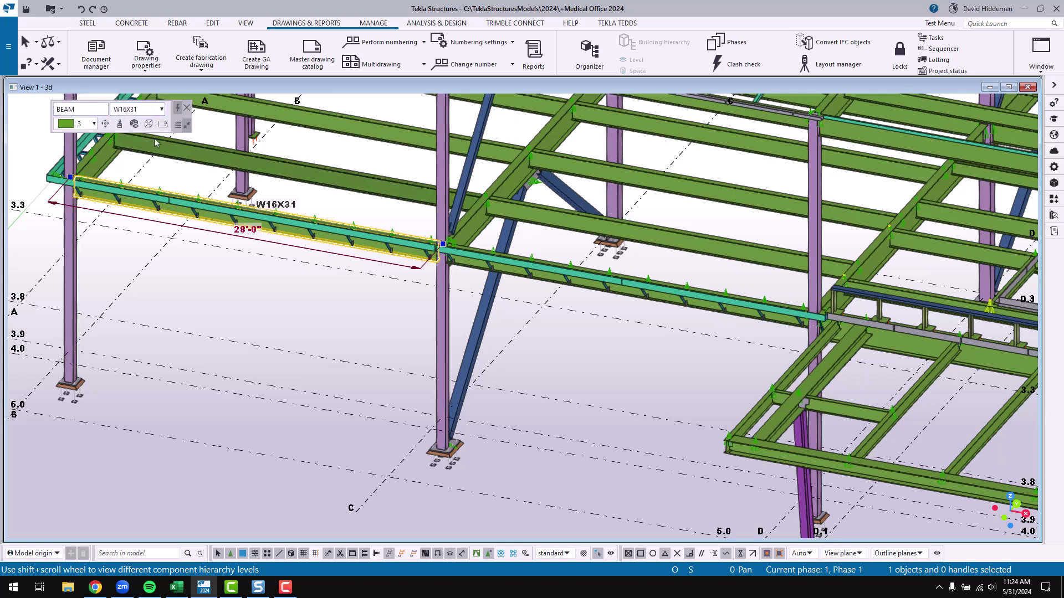
pyautogui.click(181, 126)
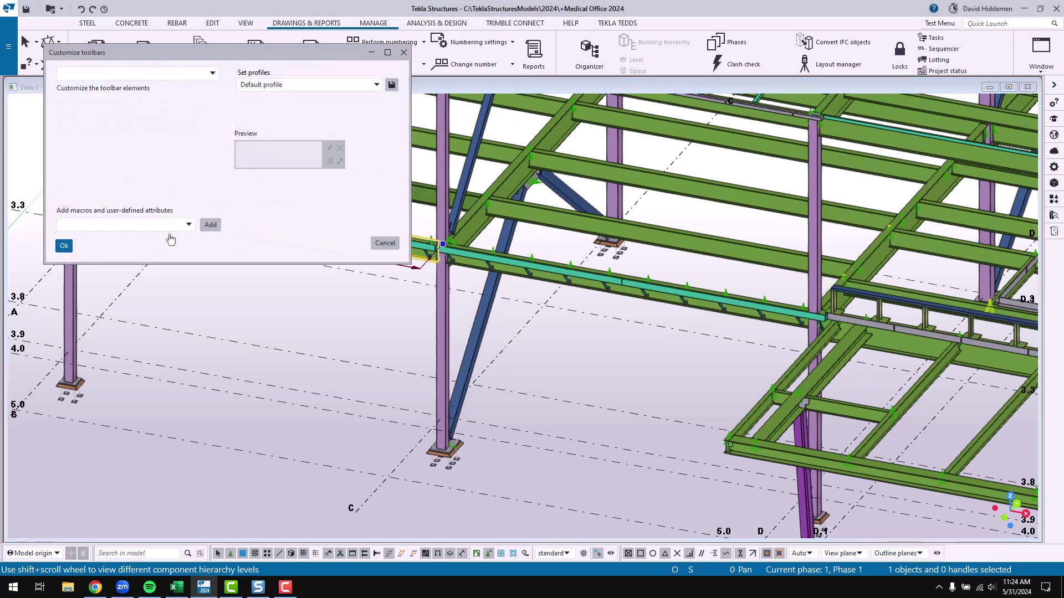
pyautogui.click(189, 225)
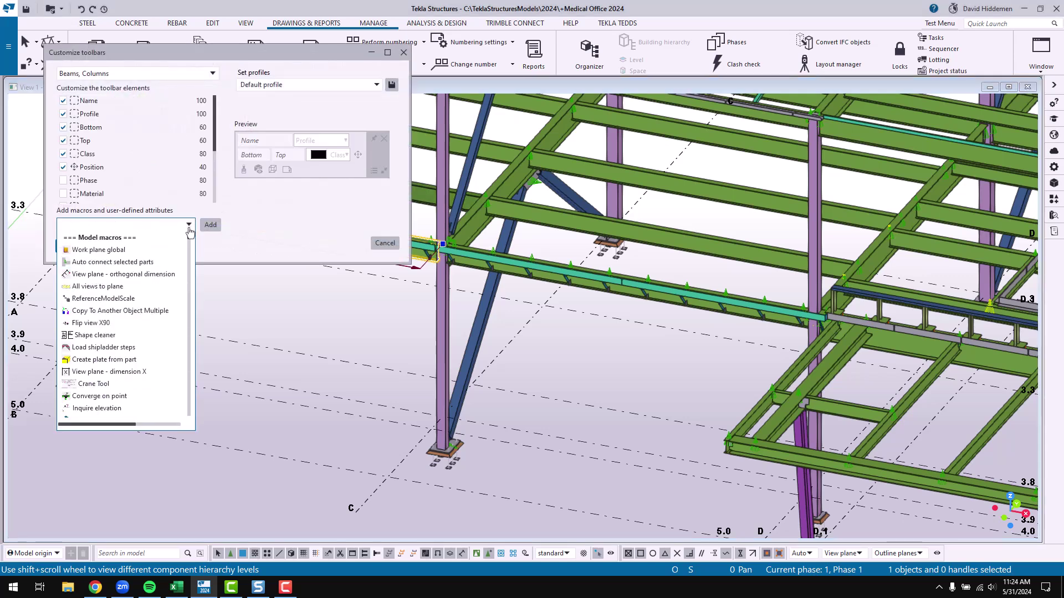
pyautogui.scroll(-1, 143, 271)
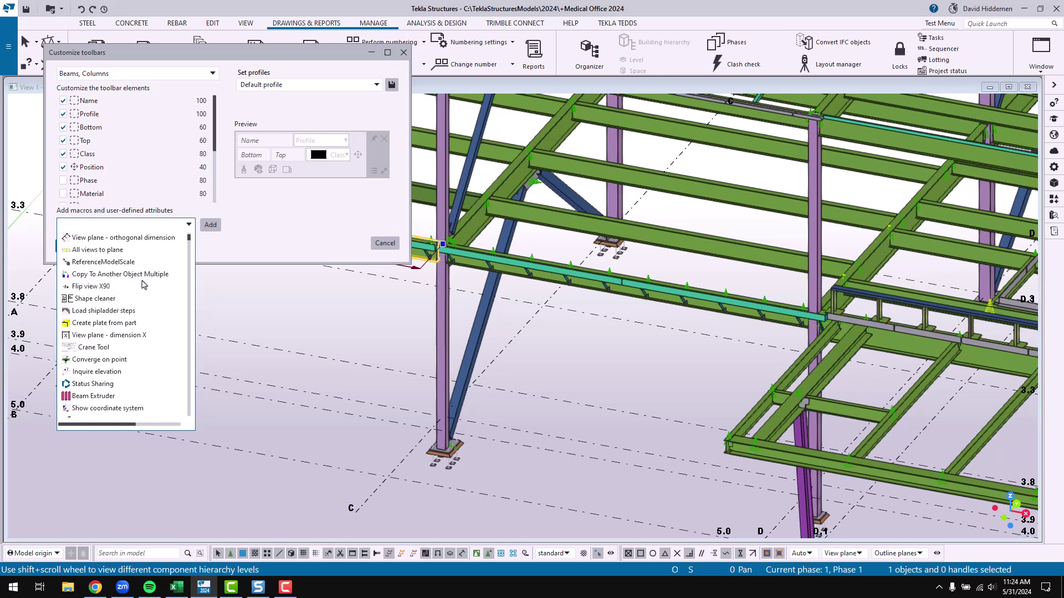
pyautogui.scroll(1, 149, 289)
pyautogui.scroll(-7, 159, 292)
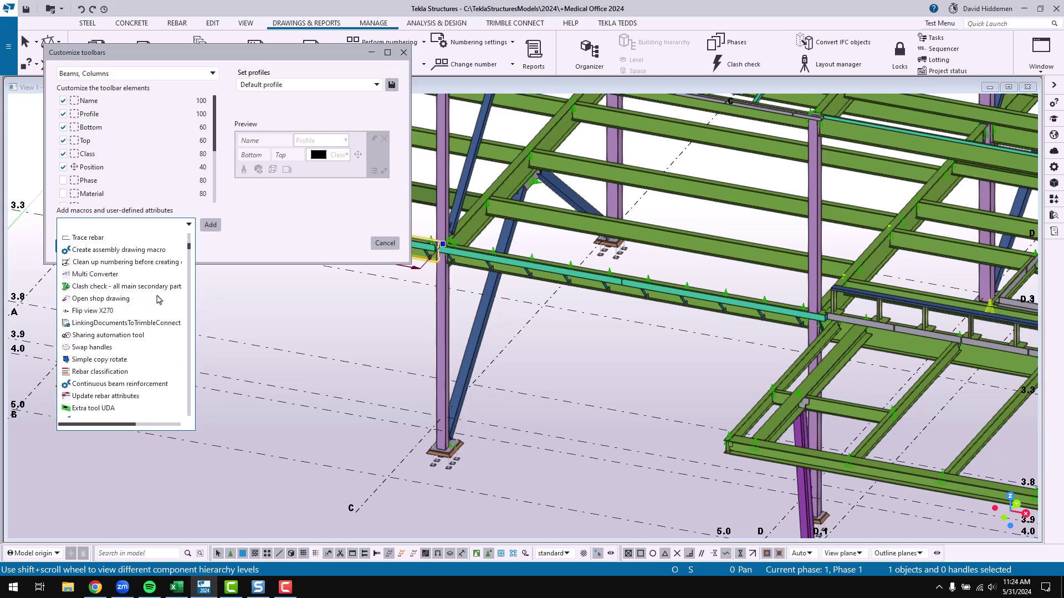
pyautogui.click(97, 347)
pyautogui.click(210, 224)
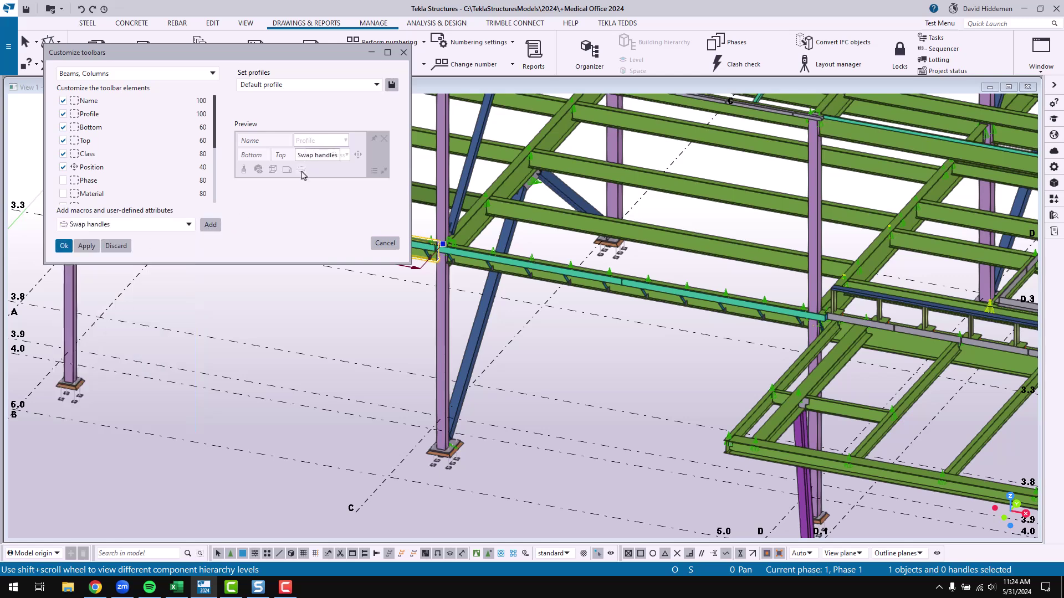
pyautogui.click(64, 246)
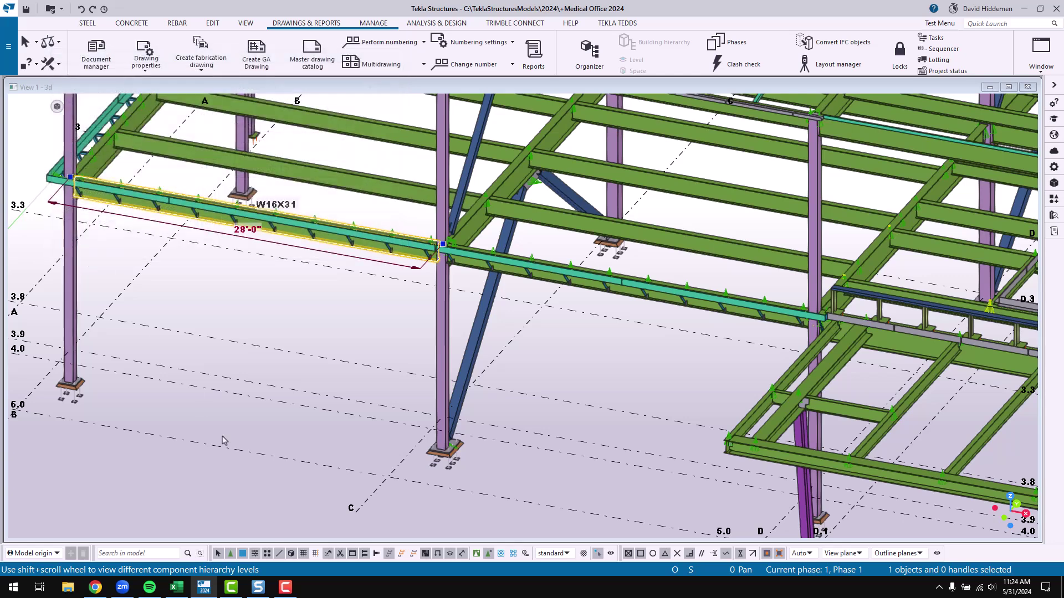
# Step: Model a 3'-0" L4X4X3/4 A36 angle beam from the Angle preset
pyautogui.click(87, 23)
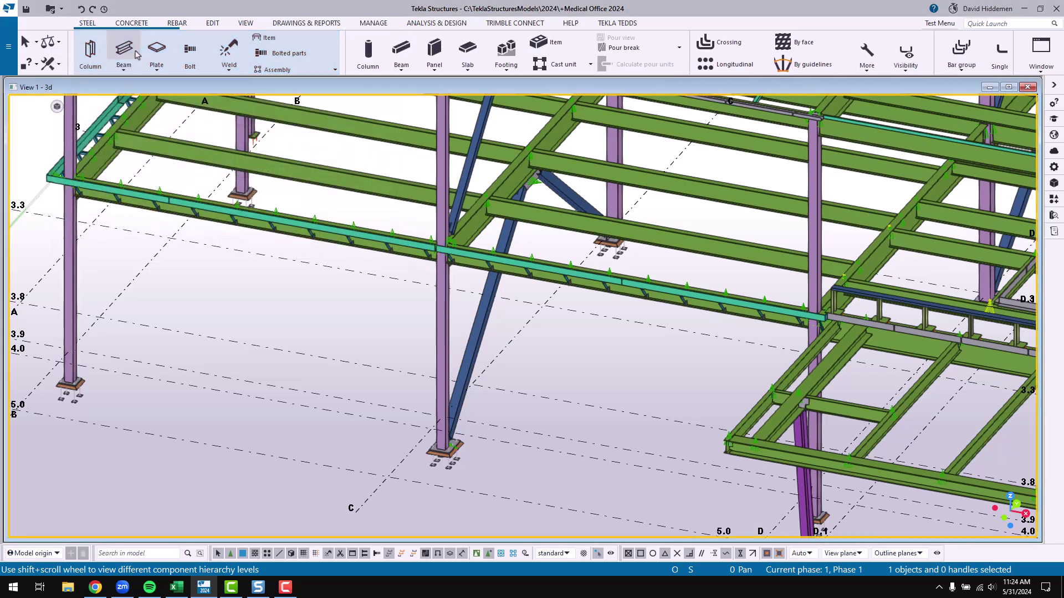
pyautogui.click(124, 50)
pyautogui.click(1054, 166)
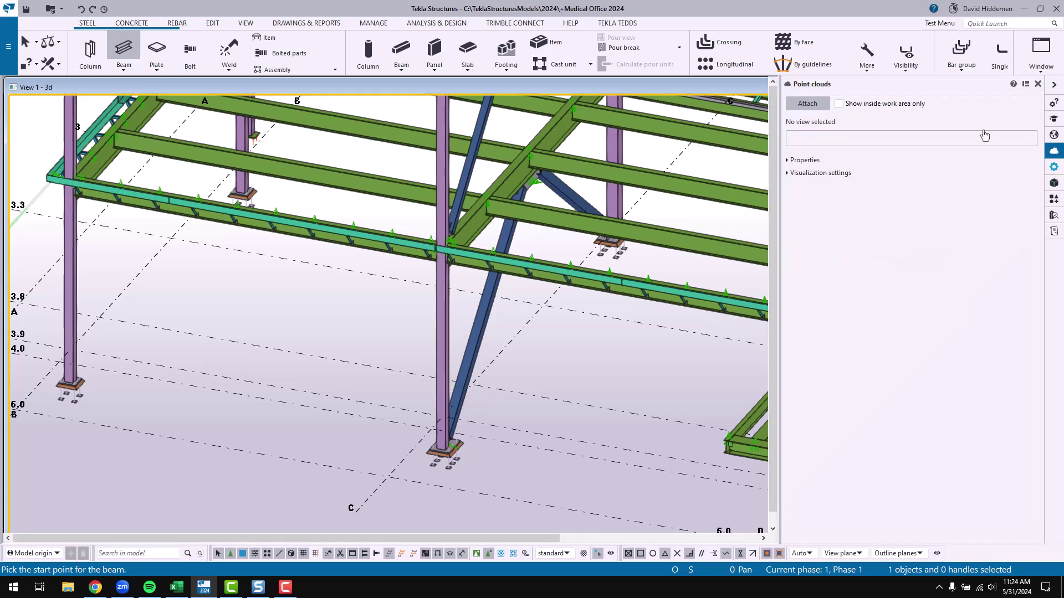
pyautogui.click(939, 102)
pyautogui.click(931, 123)
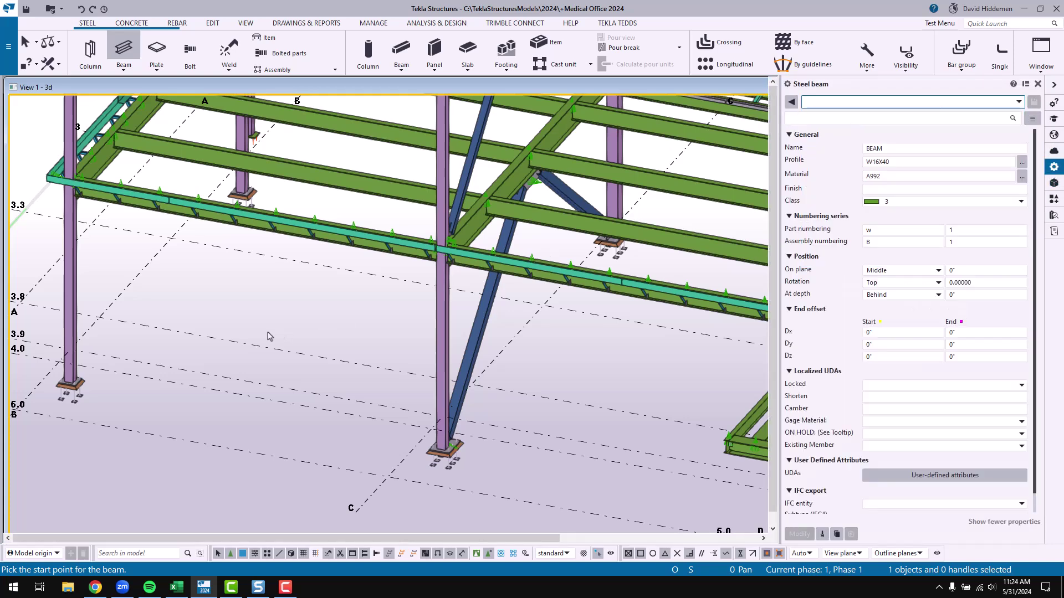
pyautogui.click(206, 375)
pyautogui.click(241, 382)
pyautogui.scroll(6, 241, 383)
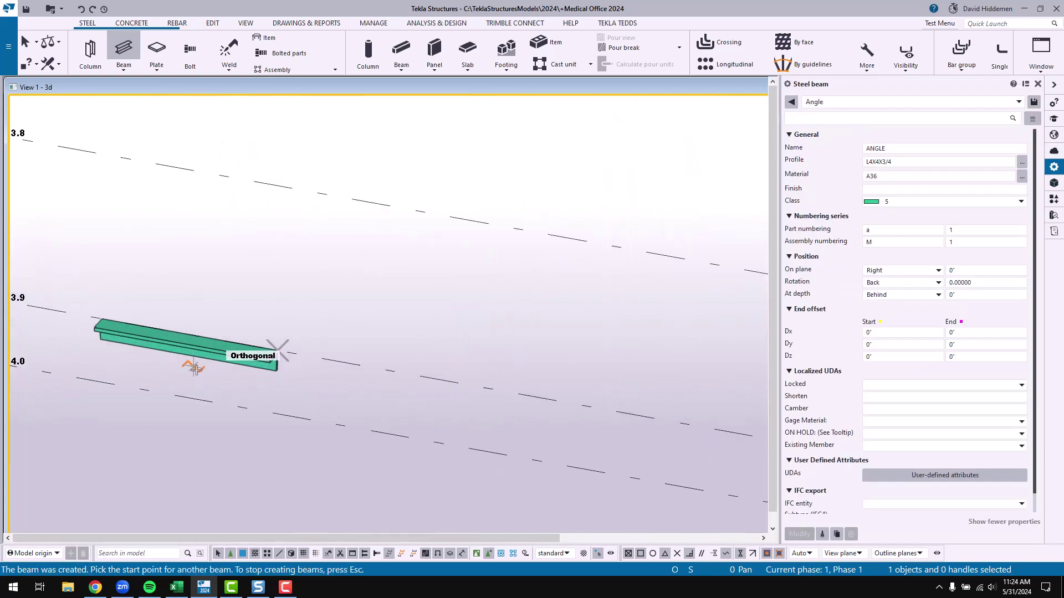
pyautogui.press('Escape')
pyautogui.moveTo(276, 377); pyautogui.dragTo(349, 356, button='middle')
# Step: Swap the angle's start and end handles, then swap them back
pyautogui.click(349, 356)
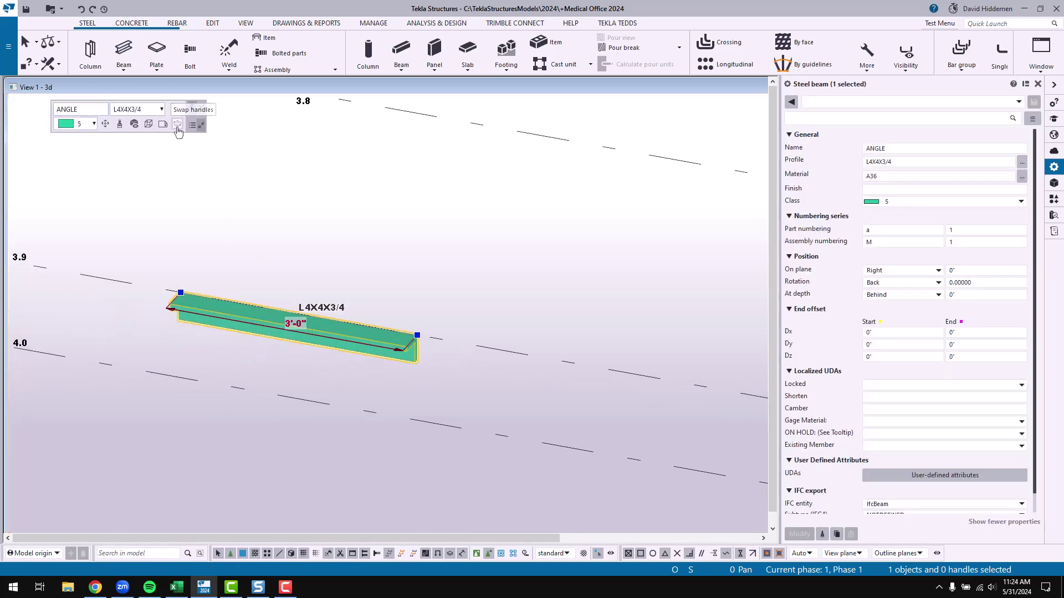
pyautogui.click(178, 130)
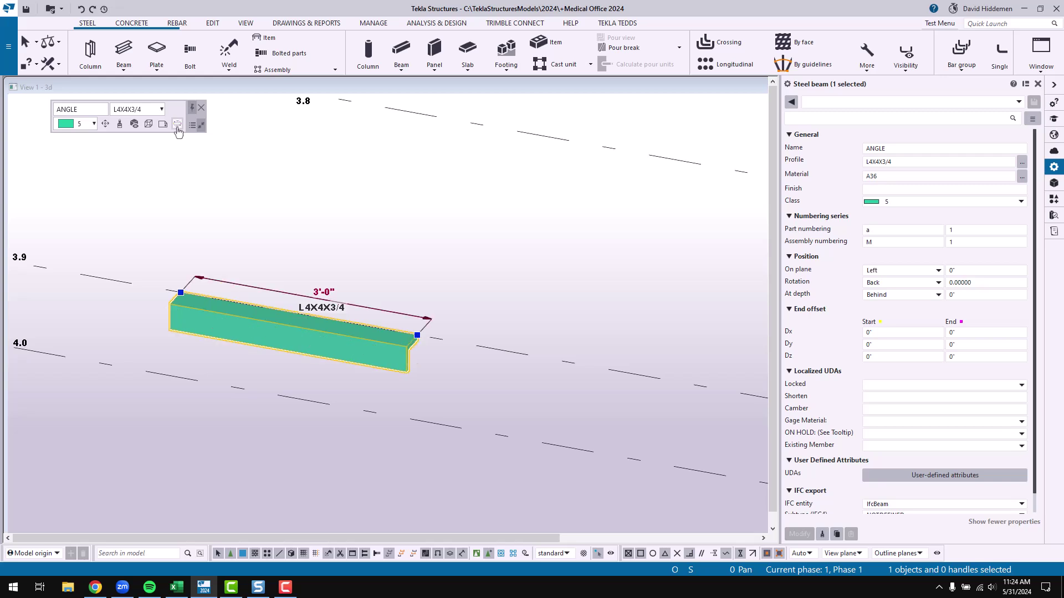
pyautogui.click(178, 131)
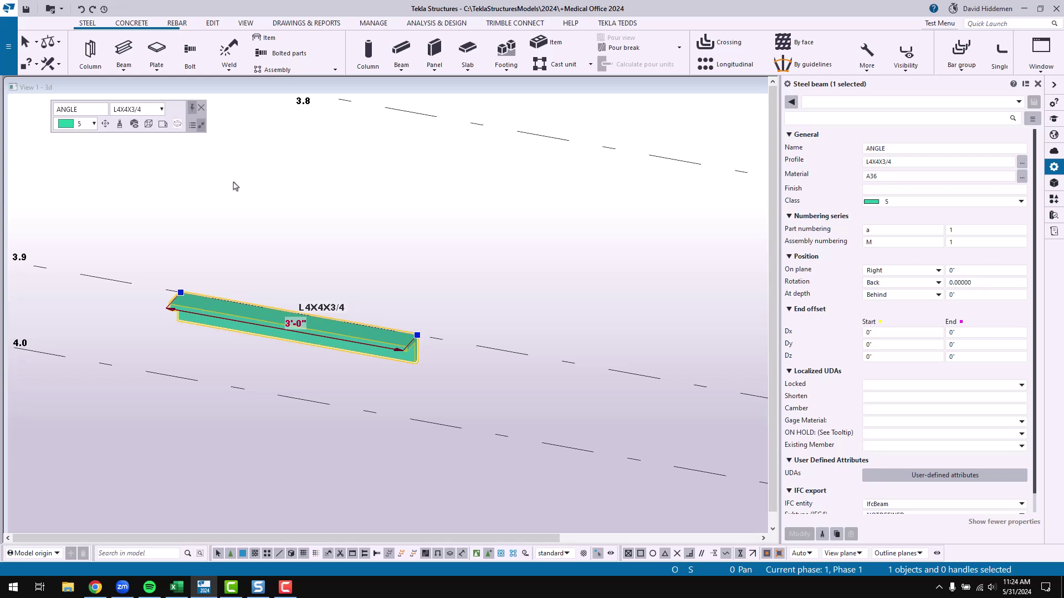
# Step: Deselect the angle and zoom out to the whole steel frame
pyautogui.click(285, 229)
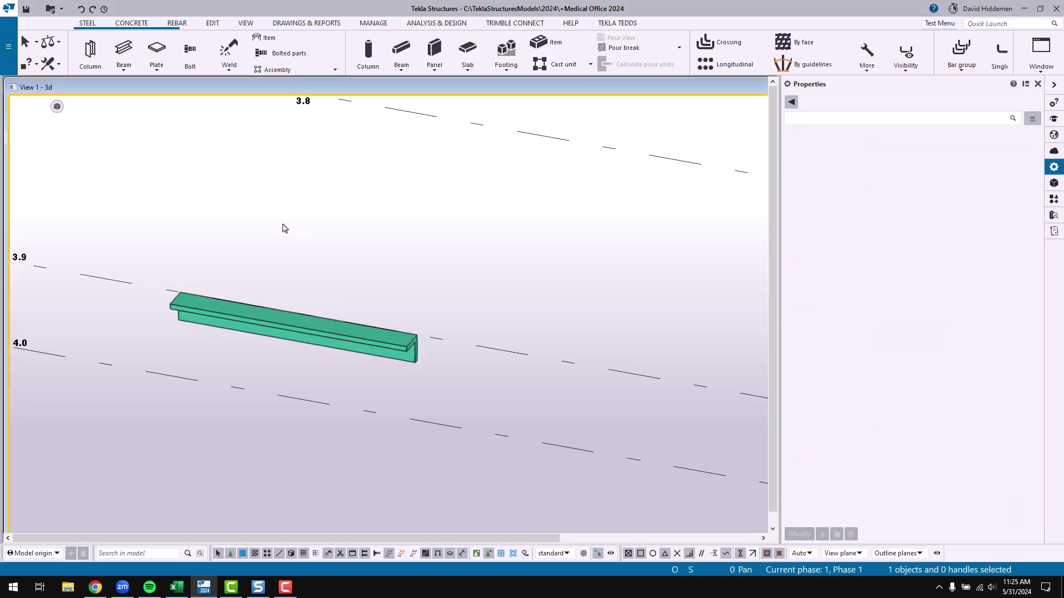
pyautogui.moveTo(138, 209); pyautogui.dragTo(496, 416)
pyautogui.scroll(-5, 435, 344)
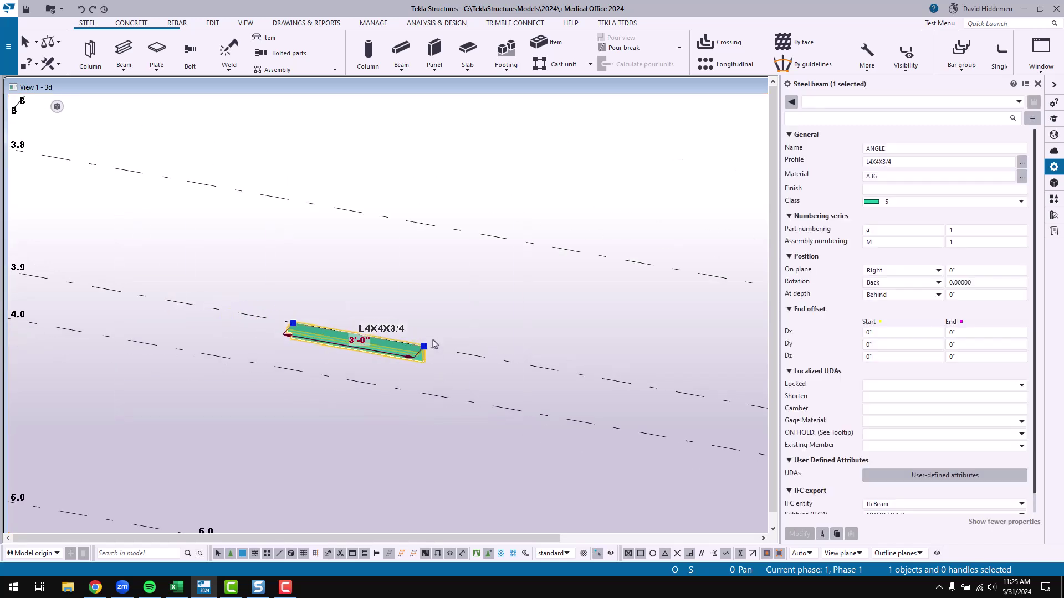
pyautogui.scroll(-2, 442, 333)
pyautogui.click(452, 322)
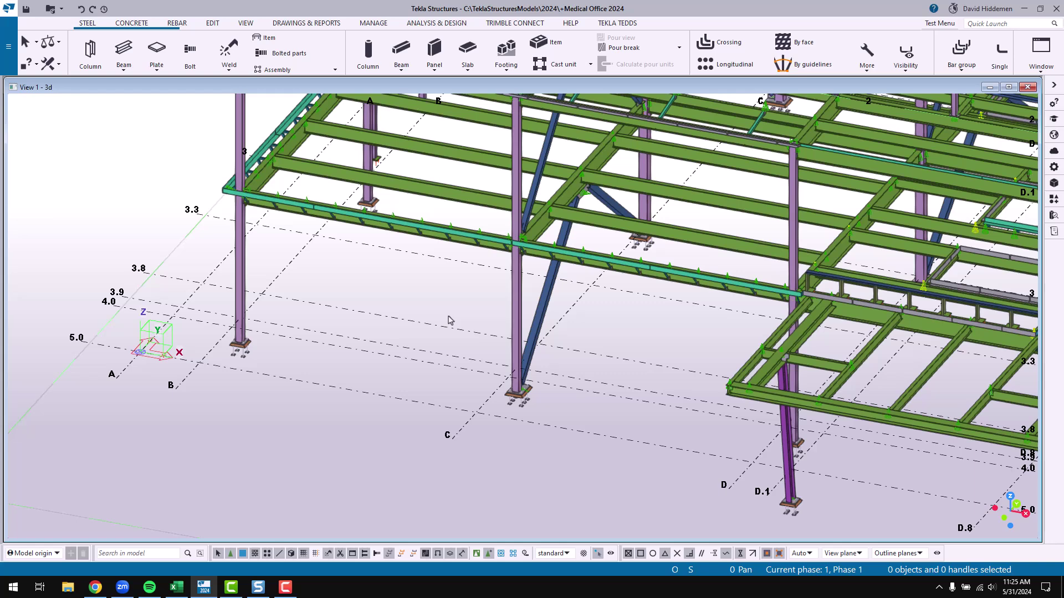
pyautogui.press('Up')
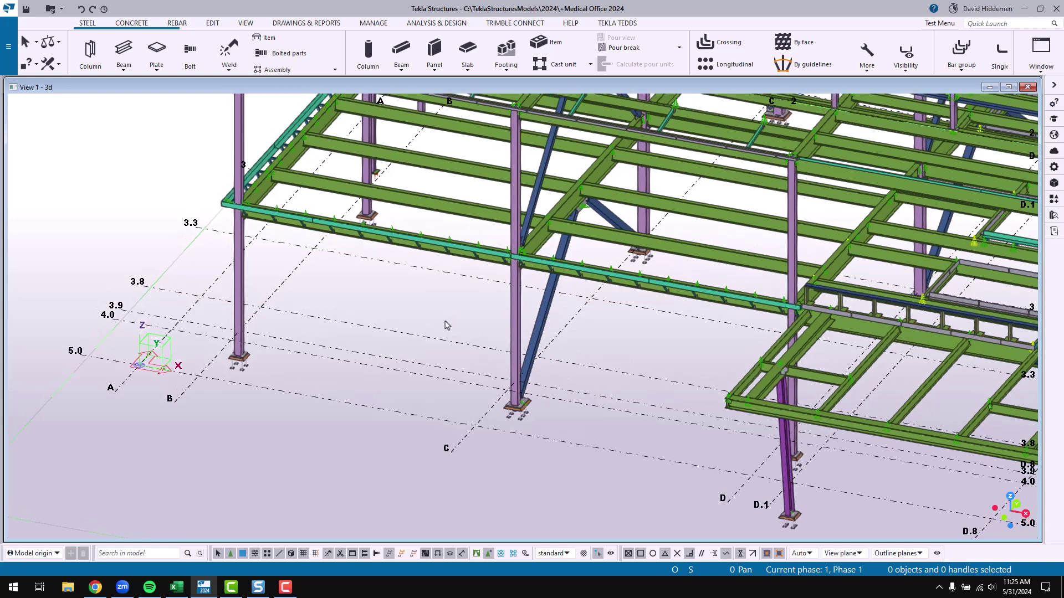
# Step: Search the component catalog for 'panel' and choose Framing Panel
pyautogui.click(1053, 199)
pyautogui.click(822, 120)
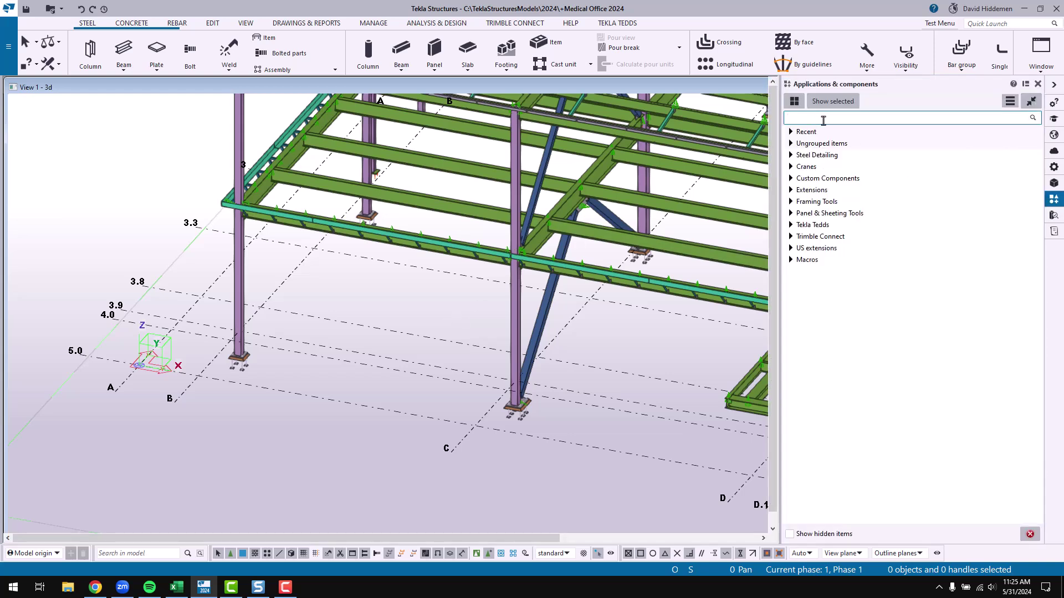
pyautogui.write('panel')
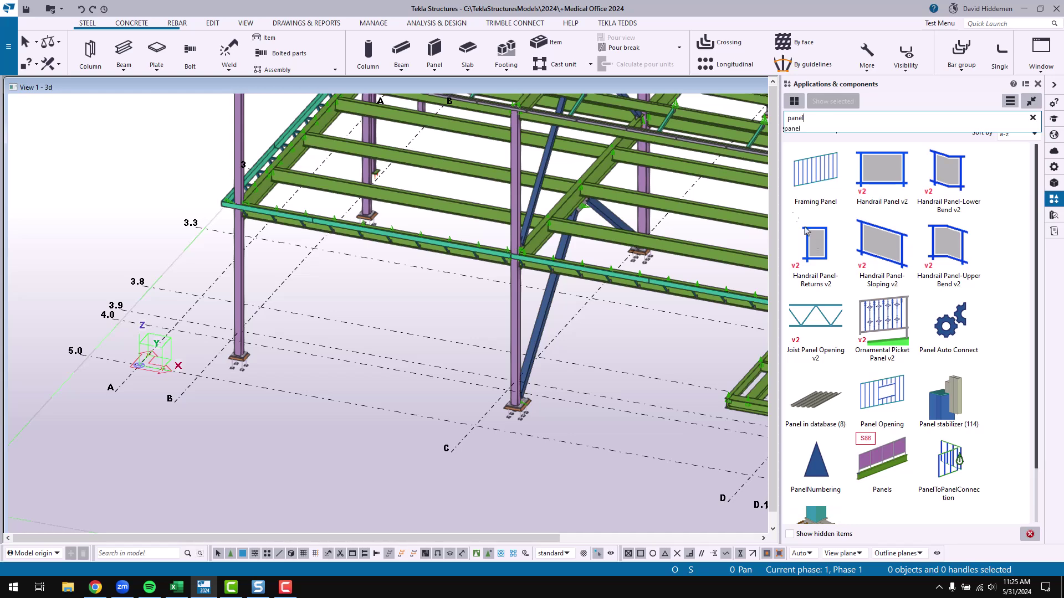
pyautogui.click(818, 195)
# Step: Pick the wall line along grid B from the column at 3 to 3.9, creating the stud wall
pyautogui.keyDown('ctrl'); pyautogui.moveTo(382, 228); pyautogui.dragTo(251, 231, button='middle'); pyautogui.keyUp('ctrl')
pyautogui.scroll(5, 244, 255)
pyautogui.click(228, 219)
pyautogui.click(621, 353)
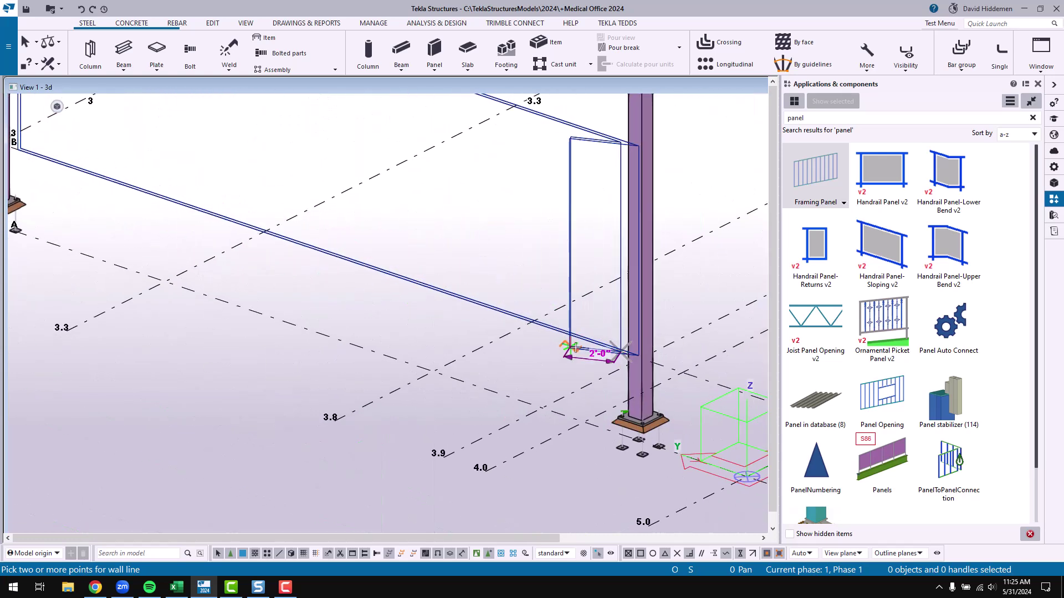
pyautogui.scroll(-3, 567, 348)
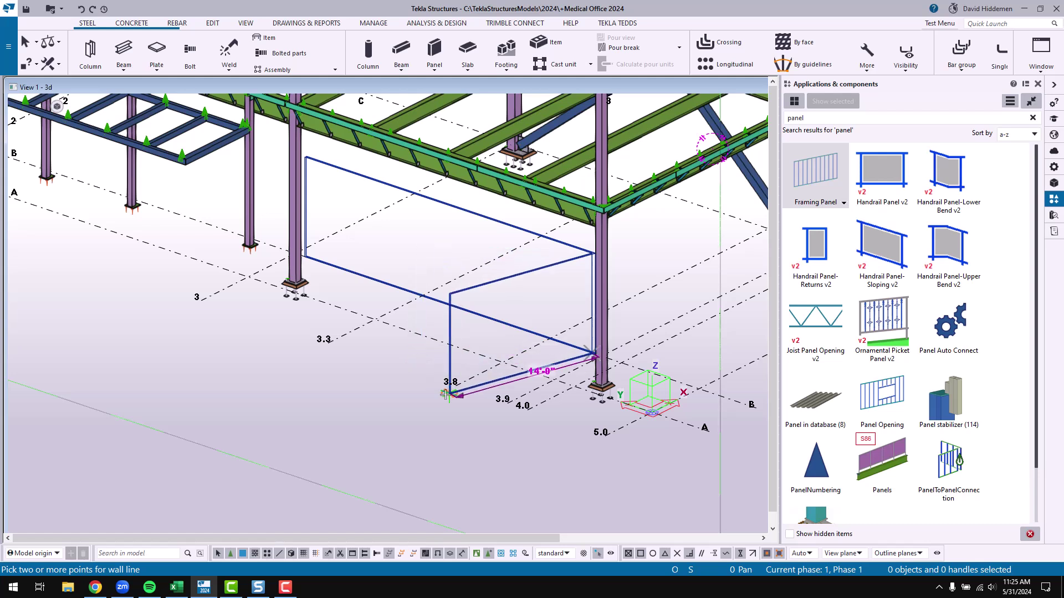
pyautogui.middleClick(460, 414)
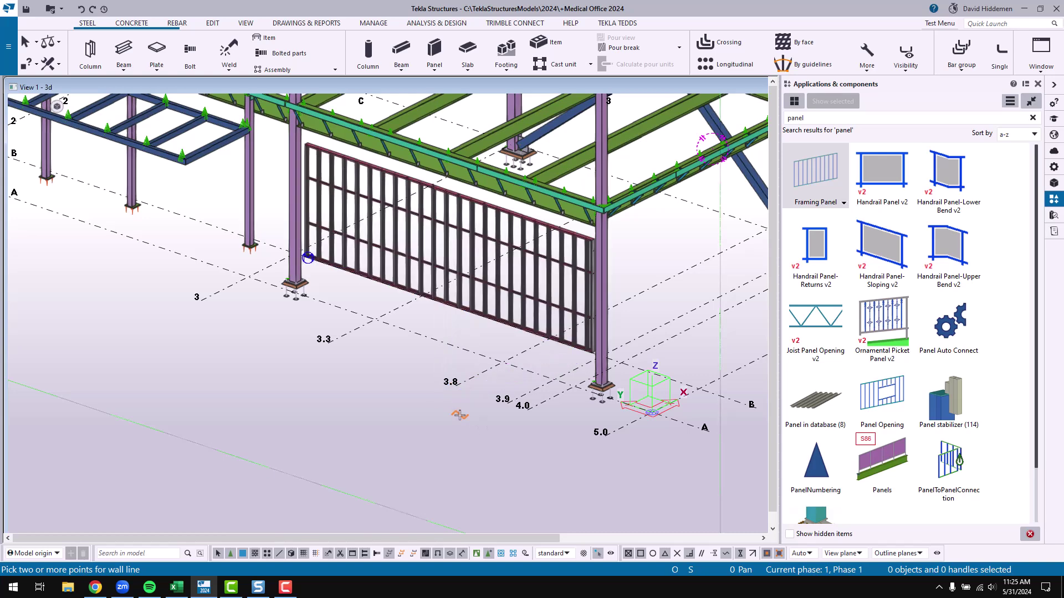
pyautogui.scroll(2, 450, 268)
pyautogui.scroll(3, 450, 267)
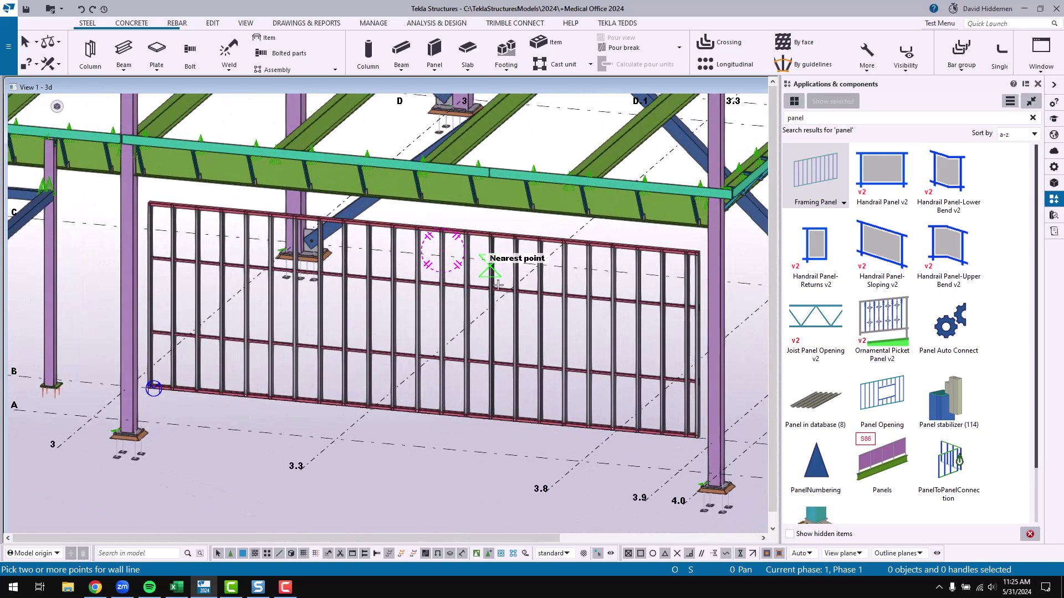
pyautogui.rightClick(465, 455)
pyautogui.click(443, 335)
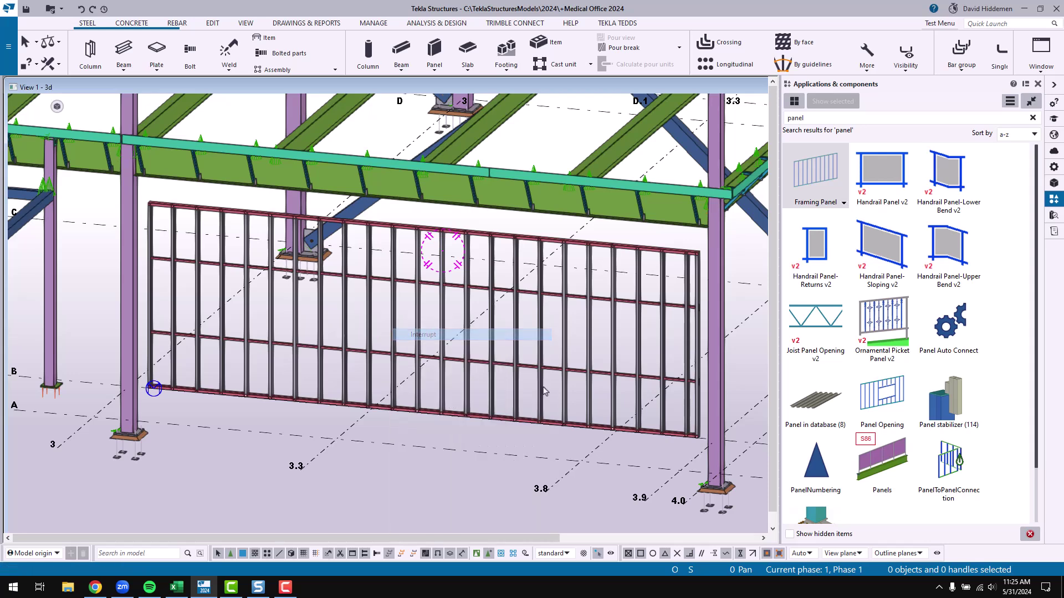
# Step: With Direct modification on, drag the panel's handles to adjust height and stretch length to 30'-3"23/64
pyautogui.click(597, 554)
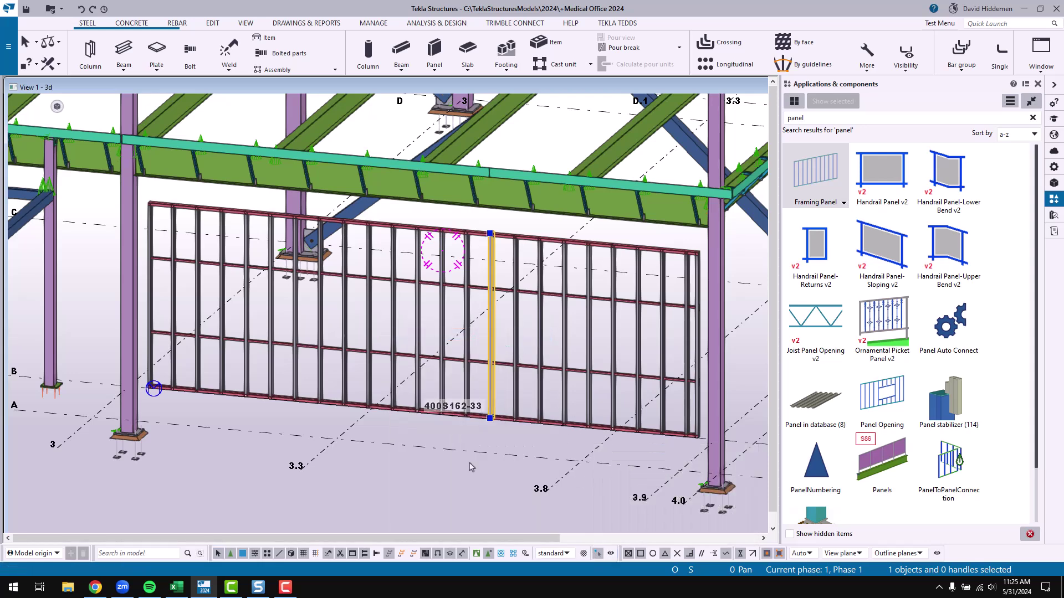
pyautogui.click(521, 394)
pyautogui.keyDown('shift'); pyautogui.scroll(1, 521, 394); pyautogui.keyUp('shift')
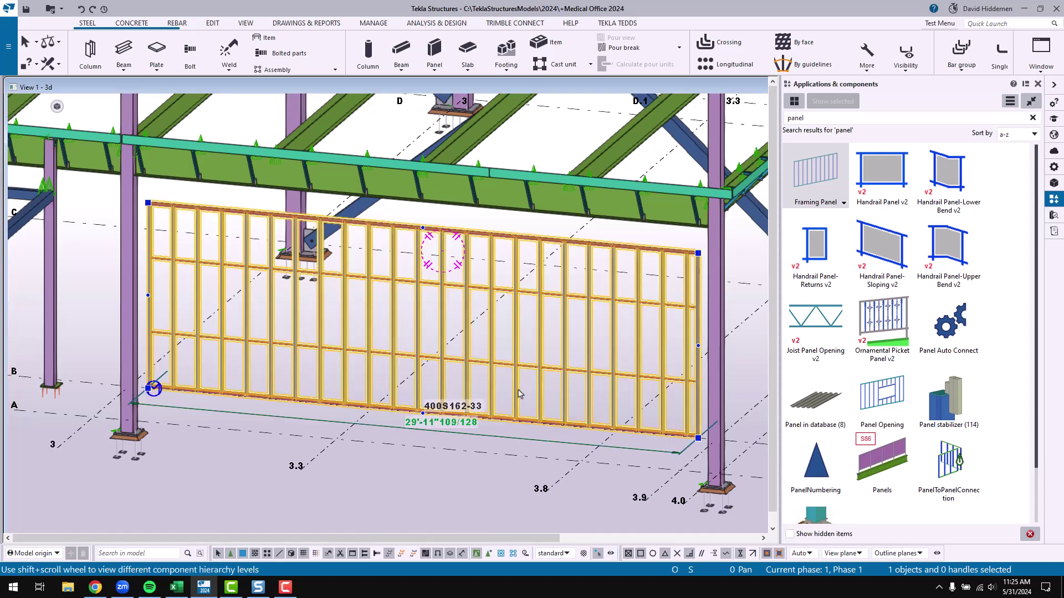
pyautogui.moveTo(510, 231); pyautogui.dragTo(510, 233)
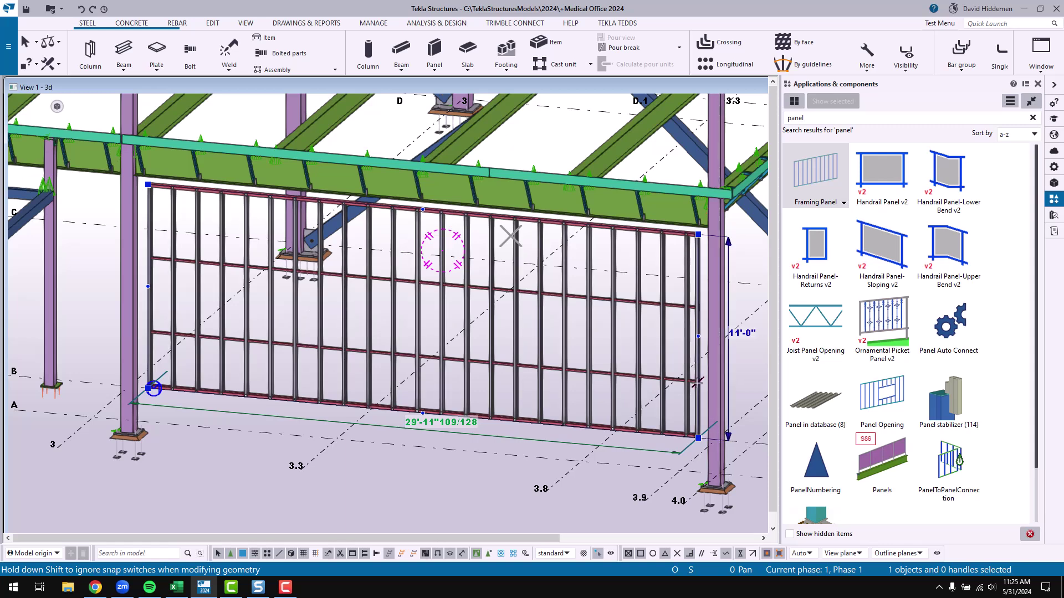
pyautogui.moveTo(697, 383); pyautogui.dragTo(699, 409)
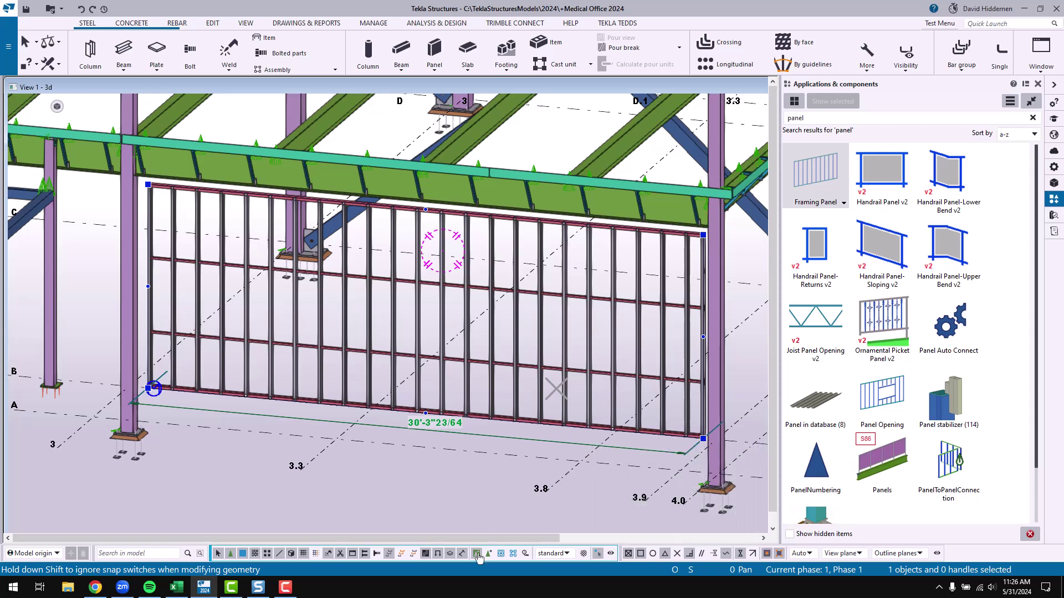
pyautogui.click(493, 365)
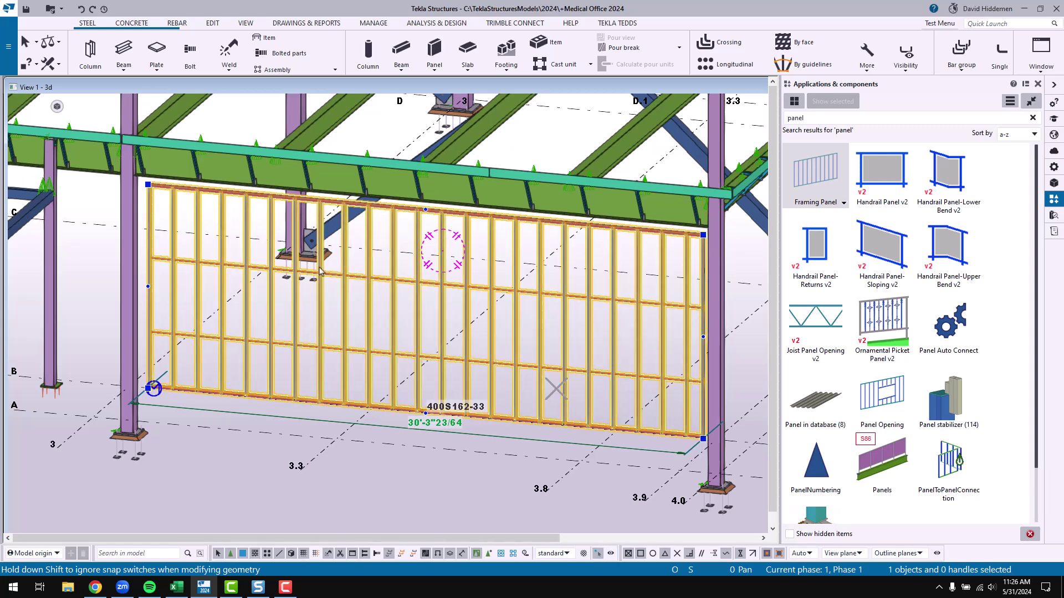
pyautogui.moveTo(57, 107)
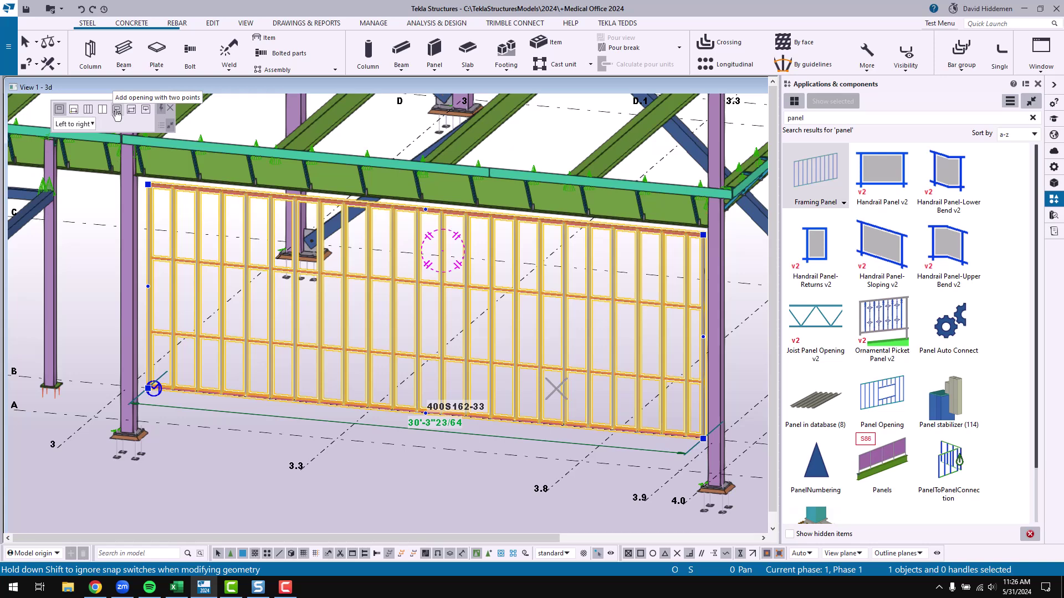
# Step: Display the ELEVATION ON GRID B view from the view list
pyautogui.click(1041, 53)
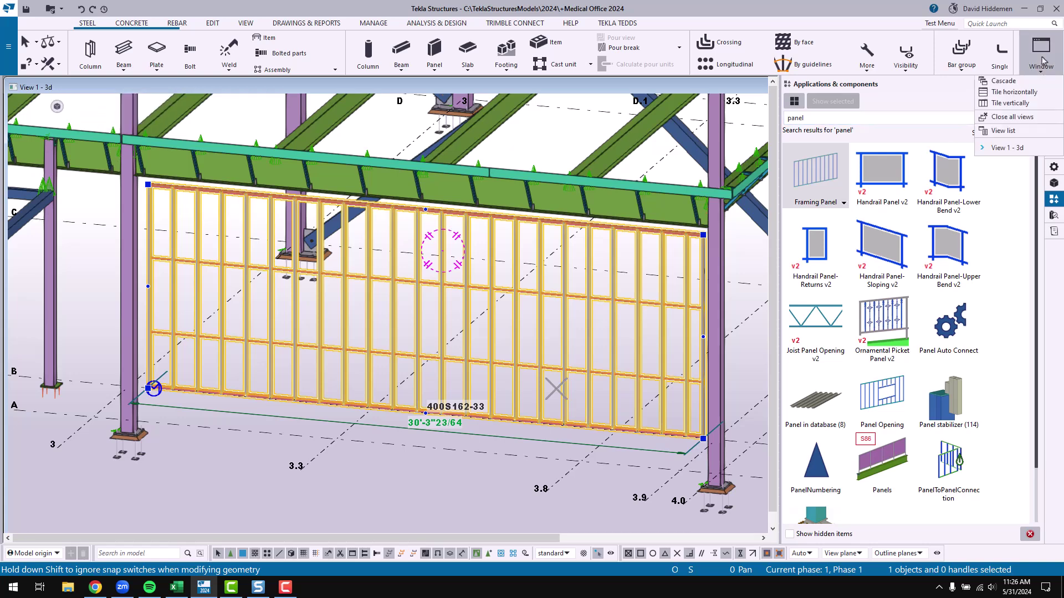
pyautogui.click(1005, 132)
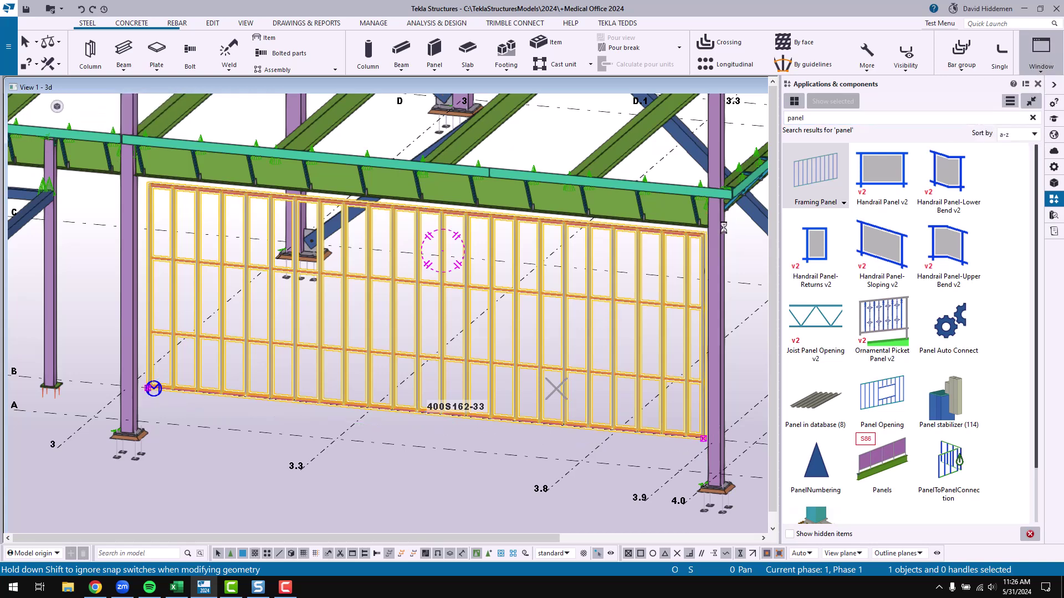
pyautogui.scroll(-3, 678, 256)
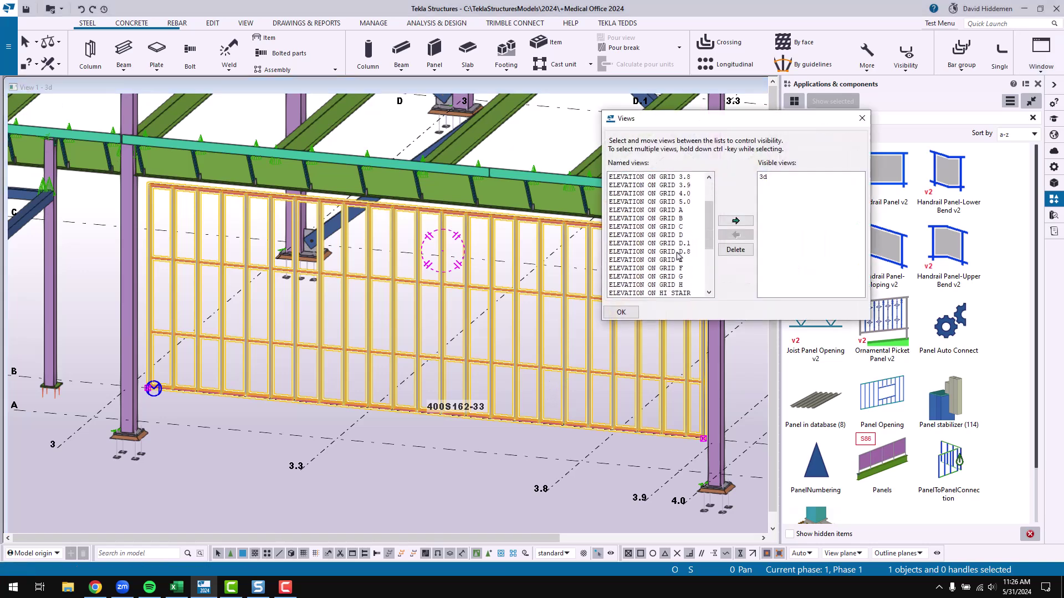
pyautogui.doubleClick(662, 222)
pyautogui.click(862, 118)
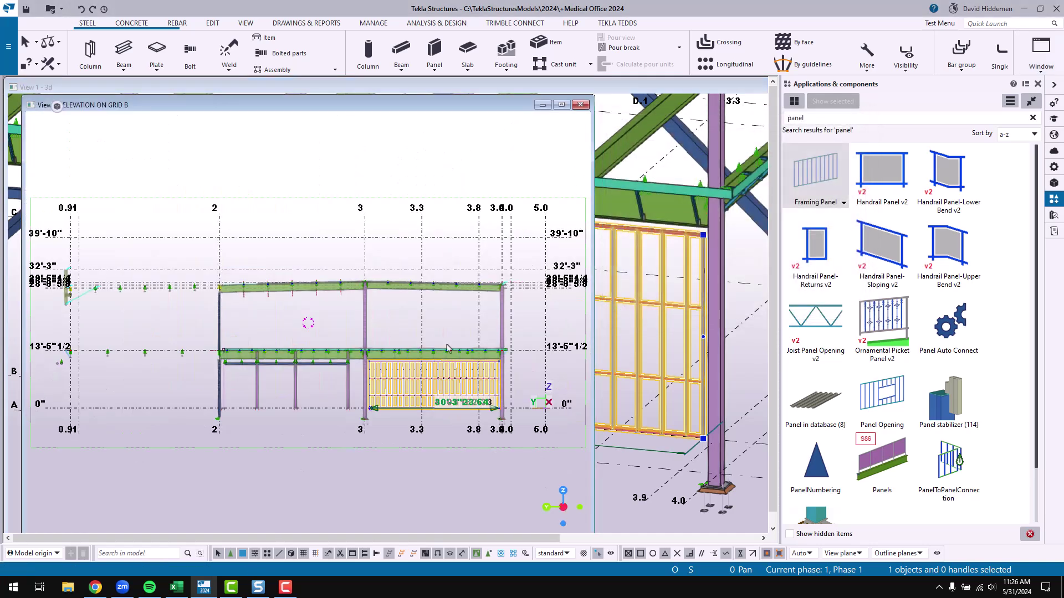
pyautogui.scroll(6, 425, 380)
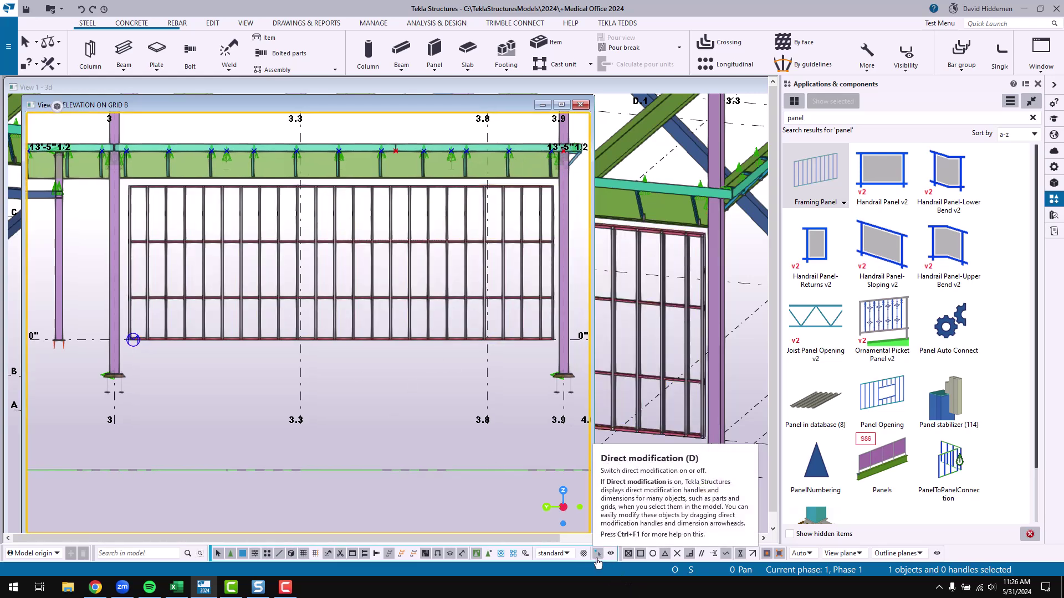
# Step: Select the framing panel as a whole component to reveal its editing tools
pyautogui.click(477, 554)
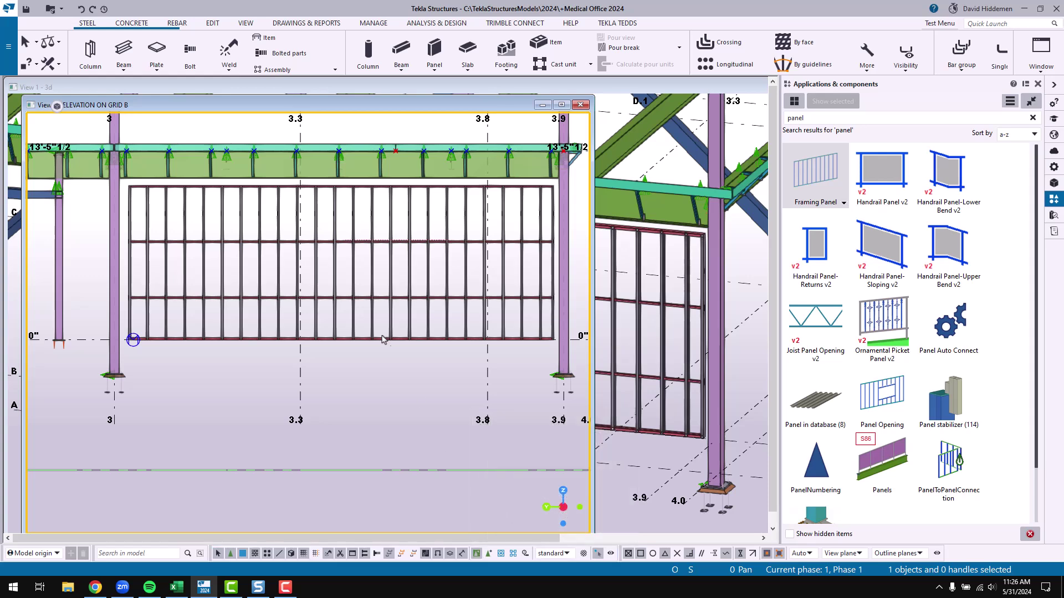
pyautogui.click(436, 394)
pyautogui.click(57, 106)
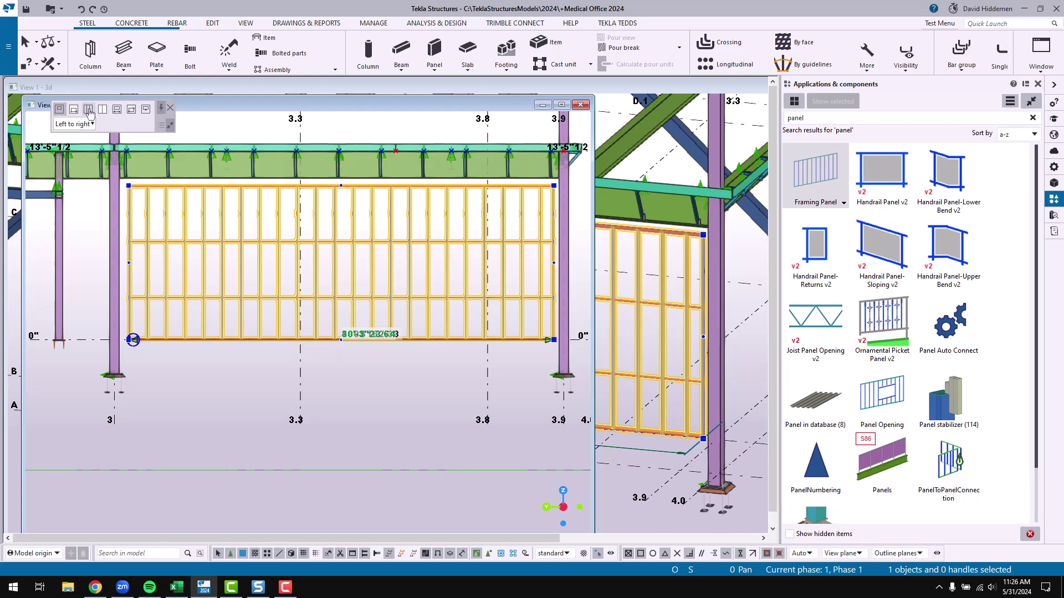
# Step: Add an 8'-0"-wide two-point opening to the framing panel and raise its top edge
pyautogui.click(117, 113)
pyautogui.scroll(5, 338, 191)
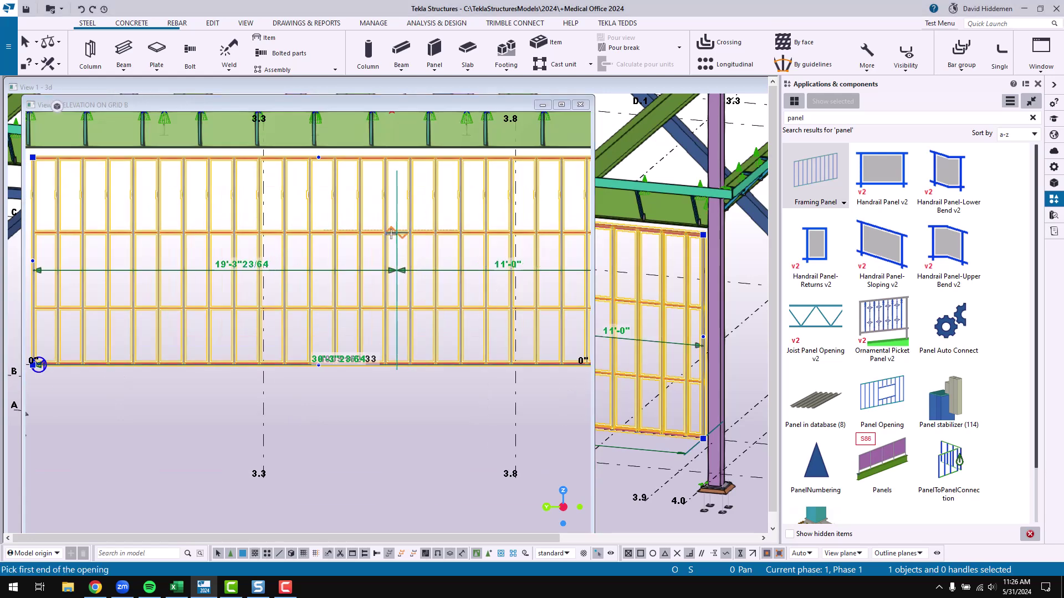
pyautogui.click(322, 182)
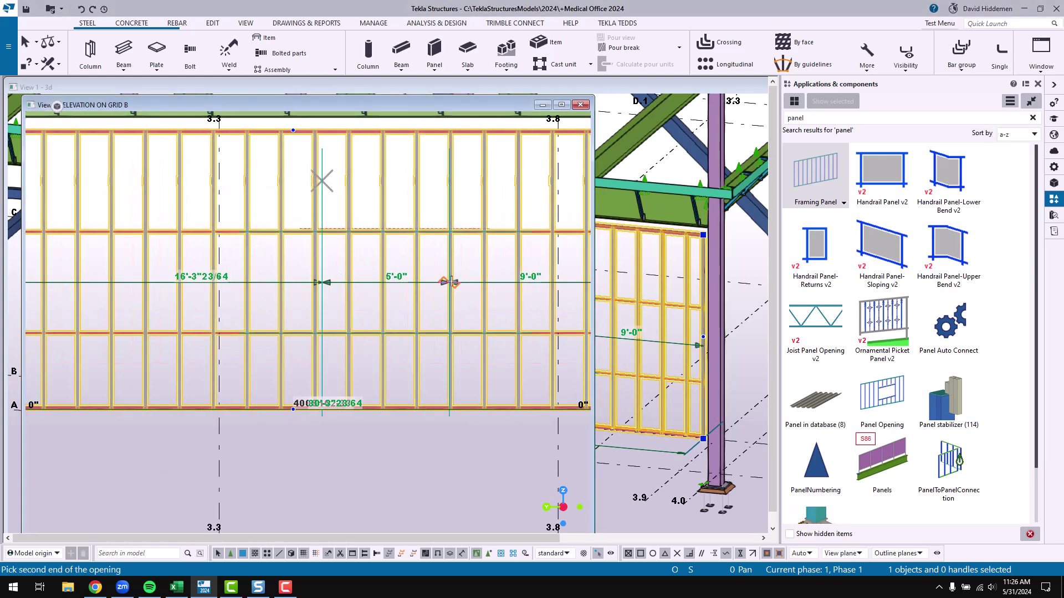
pyautogui.click(525, 306)
pyautogui.moveTo(523, 301); pyautogui.dragTo(416, 279, button='middle')
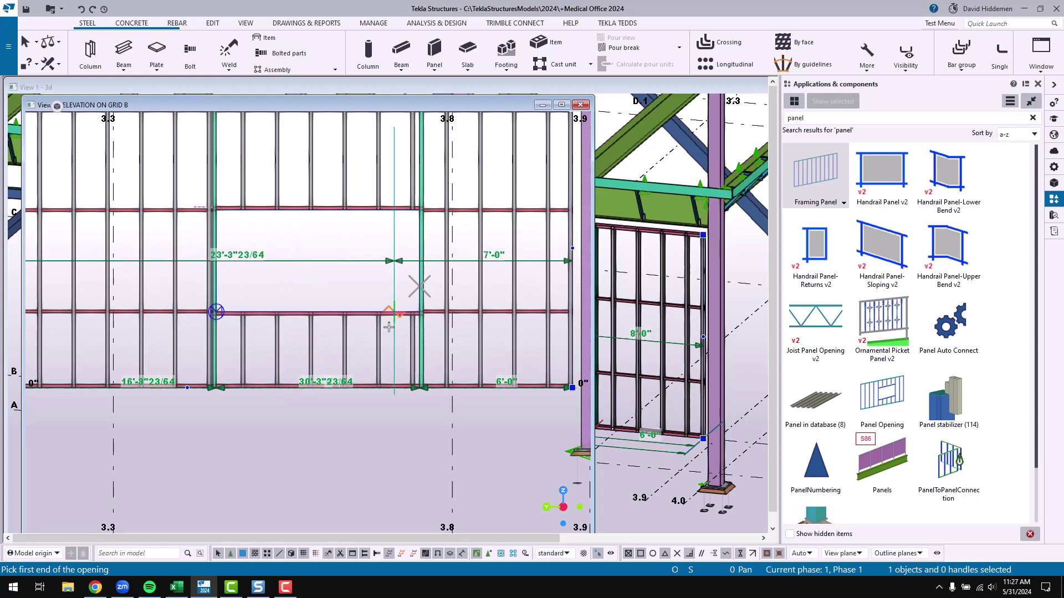
pyautogui.rightClick(359, 256)
pyautogui.click(383, 263)
pyautogui.moveTo(352, 277); pyautogui.dragTo(375, 330, button='middle')
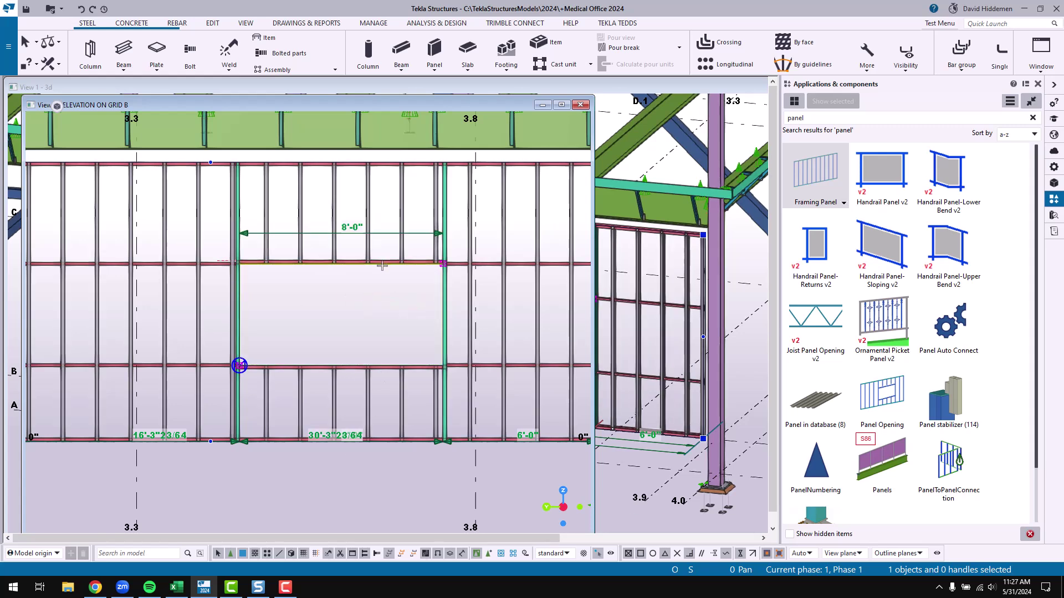
pyautogui.moveTo(382, 266); pyautogui.dragTo(382, 217)
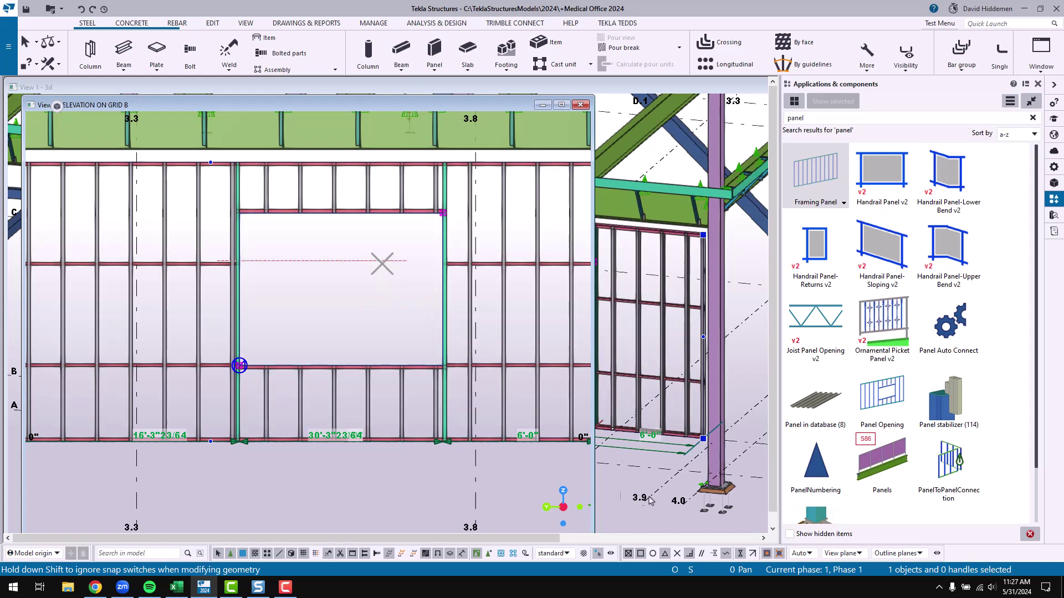
# Step: Close the grid B elevation and interrupt the command to return to the 3D view
pyautogui.scroll(-2, 548, 341)
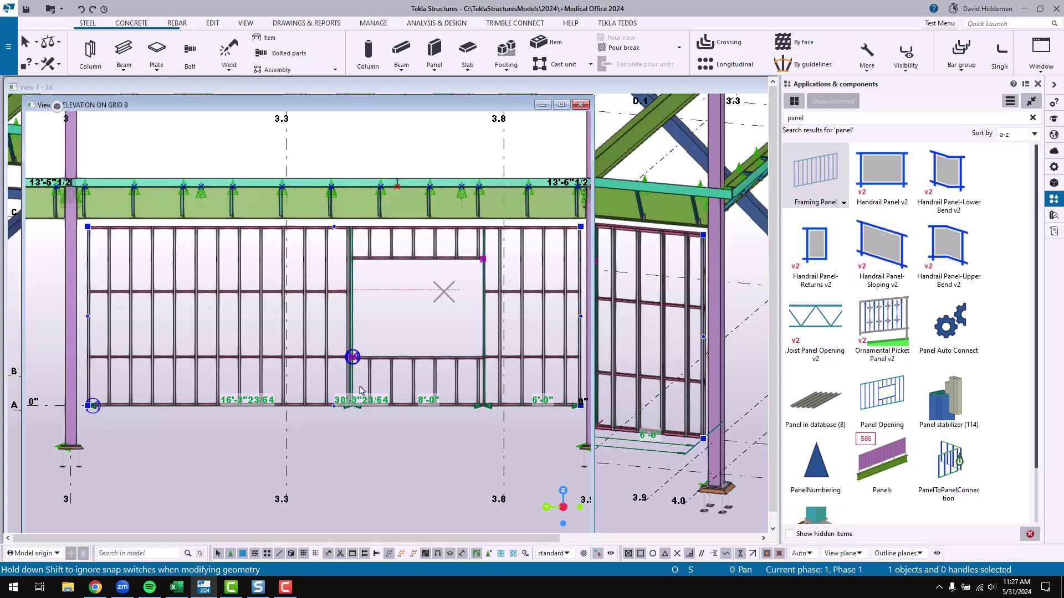
pyautogui.click(581, 107)
pyautogui.scroll(-5, 454, 321)
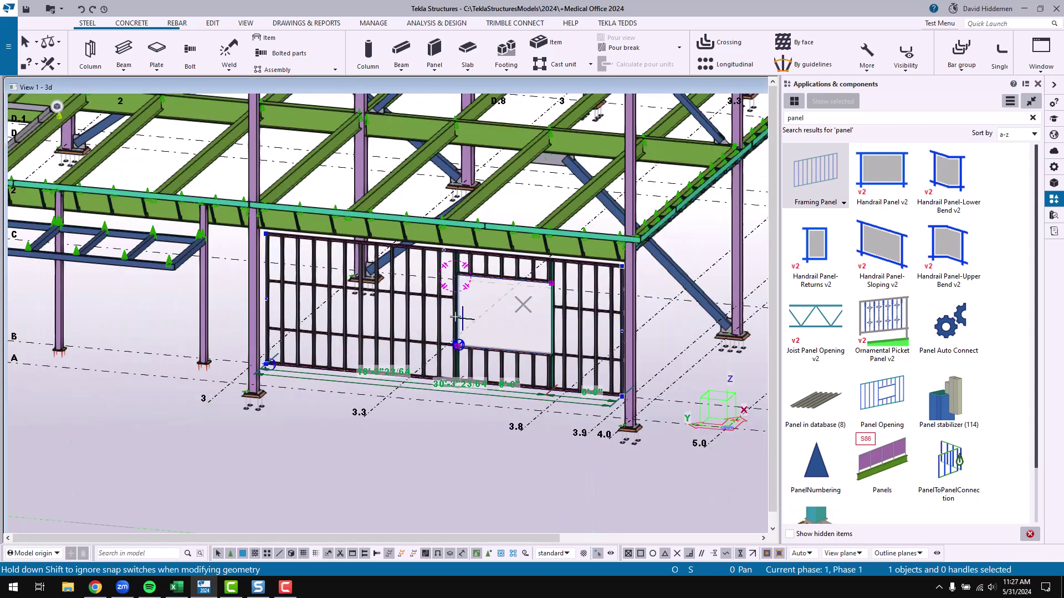
pyautogui.rightClick(414, 109)
pyautogui.click(467, 115)
pyautogui.scroll(-5, 499, 277)
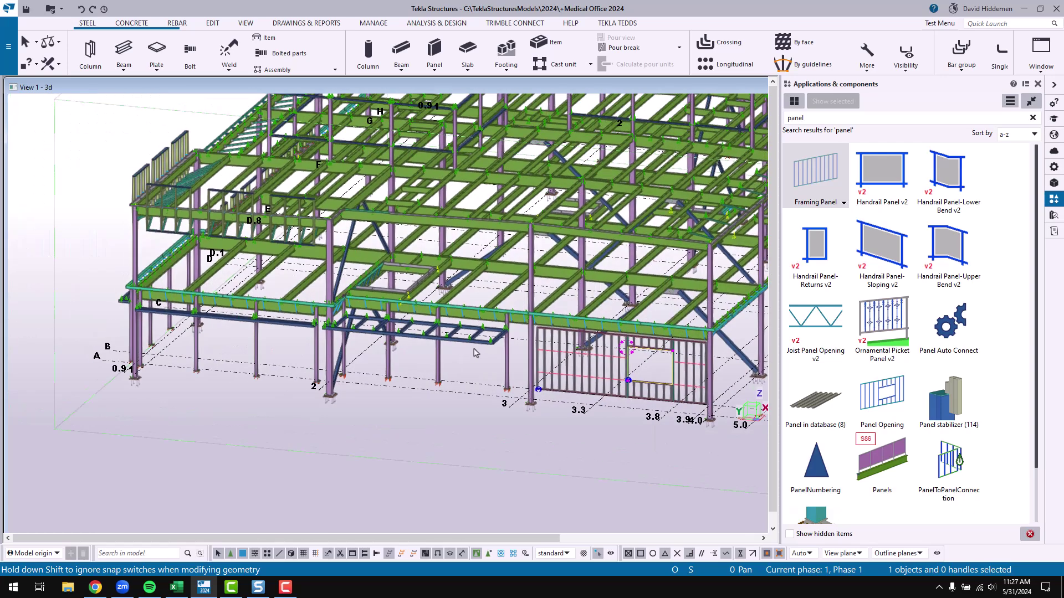
pyautogui.scroll(2, 499, 277)
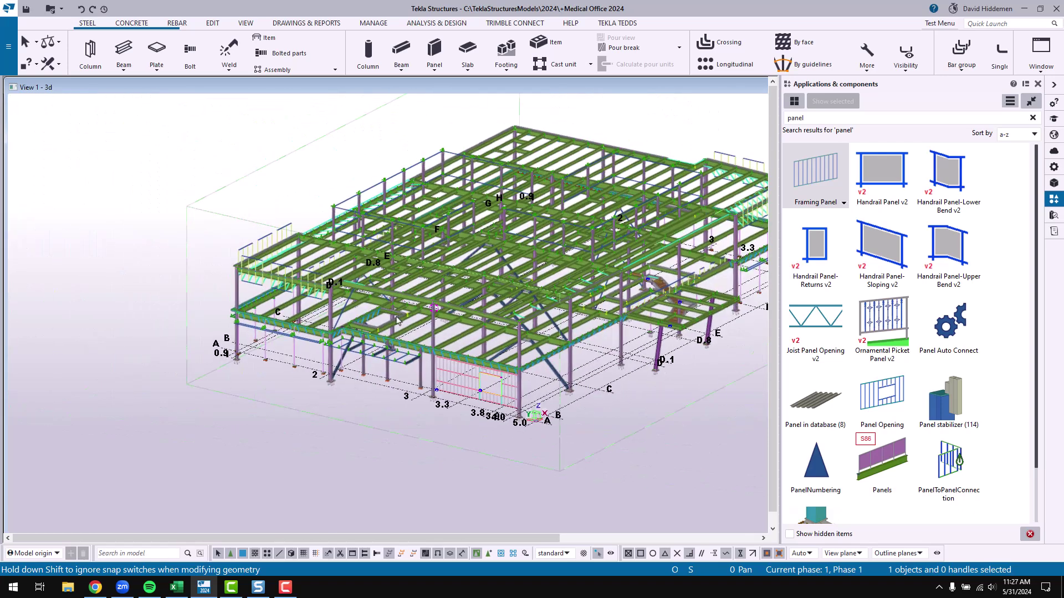
# Step: Open the PLAN AT EL. 13'-5"1/2 view from the view list
pyautogui.click(1046, 68)
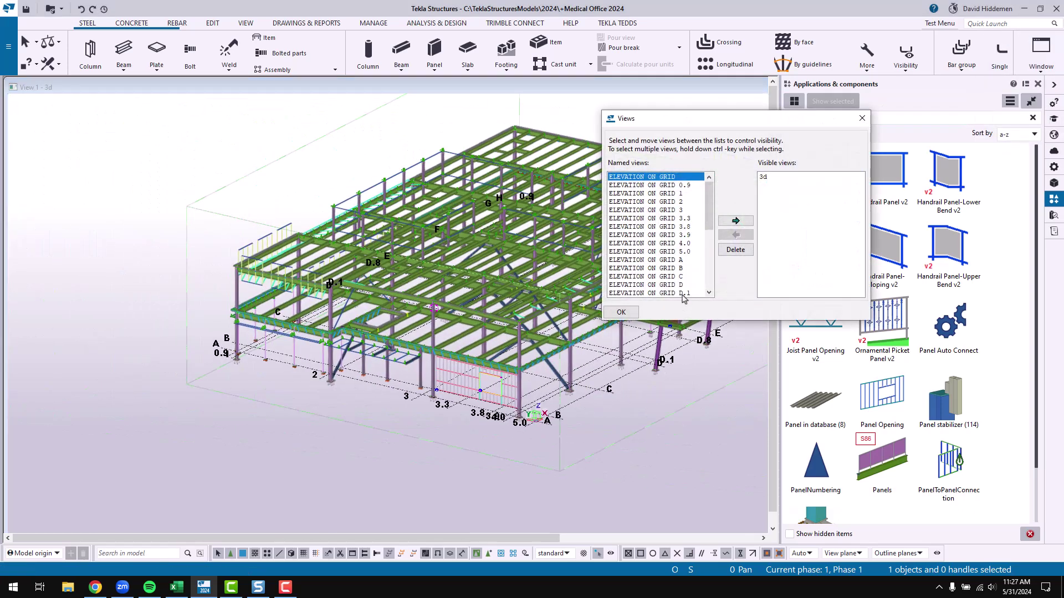
pyautogui.scroll(-6, 692, 277)
pyautogui.doubleClick(665, 243)
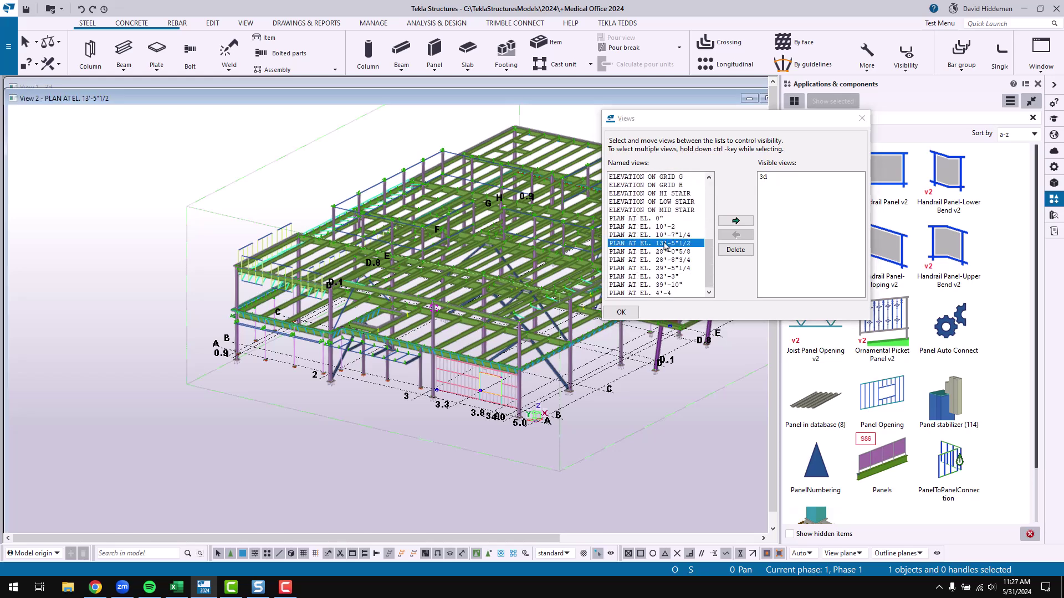
pyautogui.click(621, 311)
pyautogui.scroll(5, 307, 266)
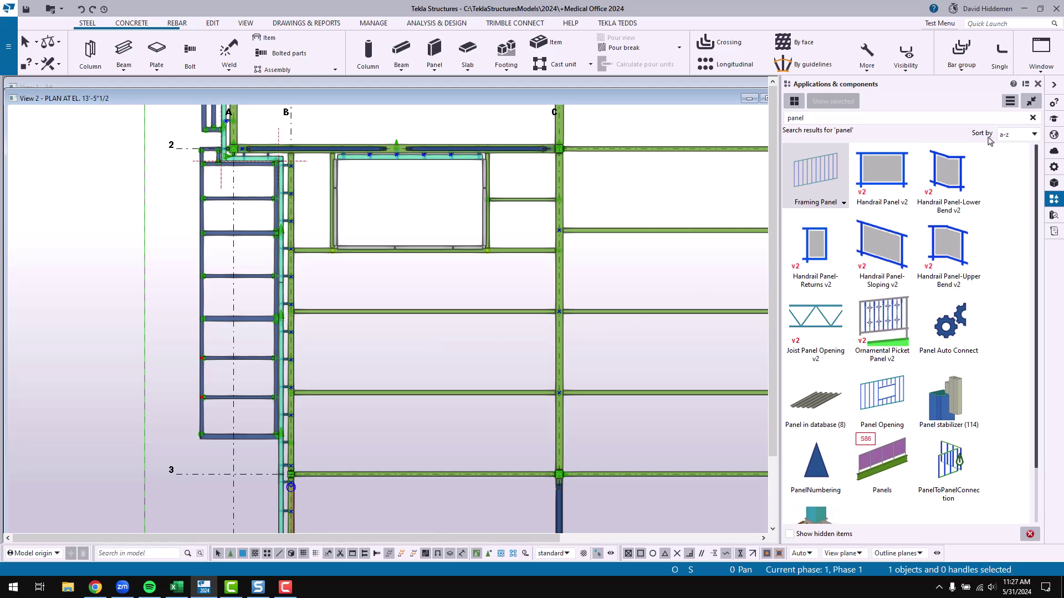
# Step: Search the component catalog for 'floor' and pick Floor Layout
pyautogui.click(1032, 118)
pyautogui.click(838, 117)
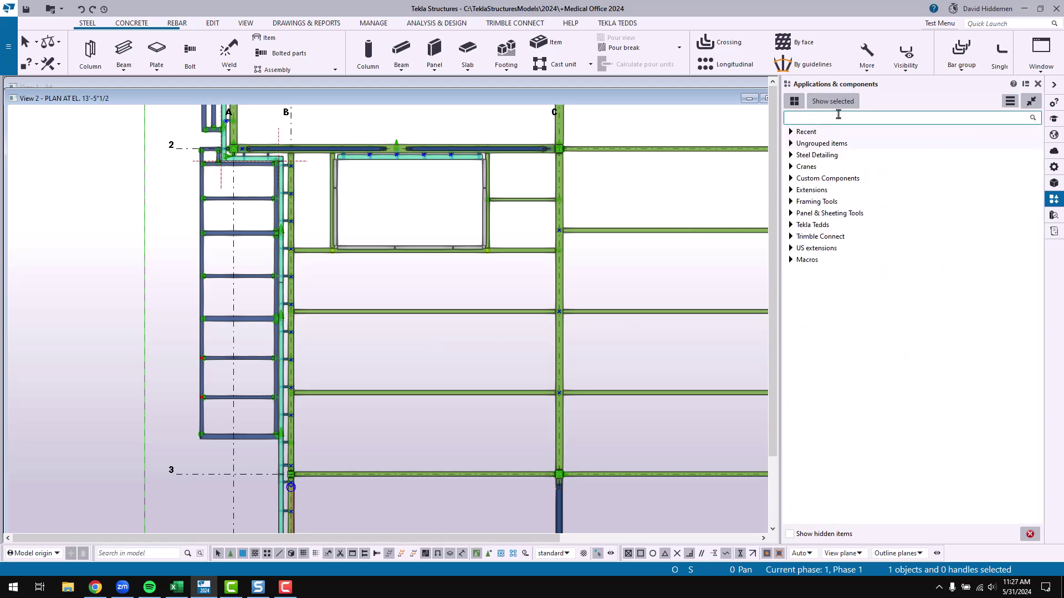
pyautogui.write('floor')
pyautogui.click(825, 535)
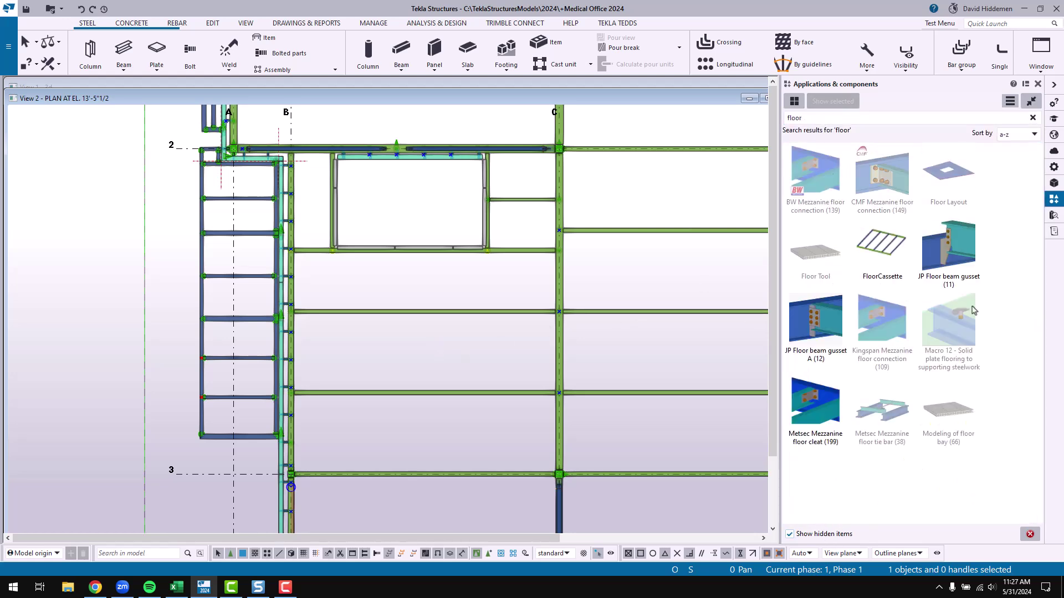
pyautogui.click(950, 176)
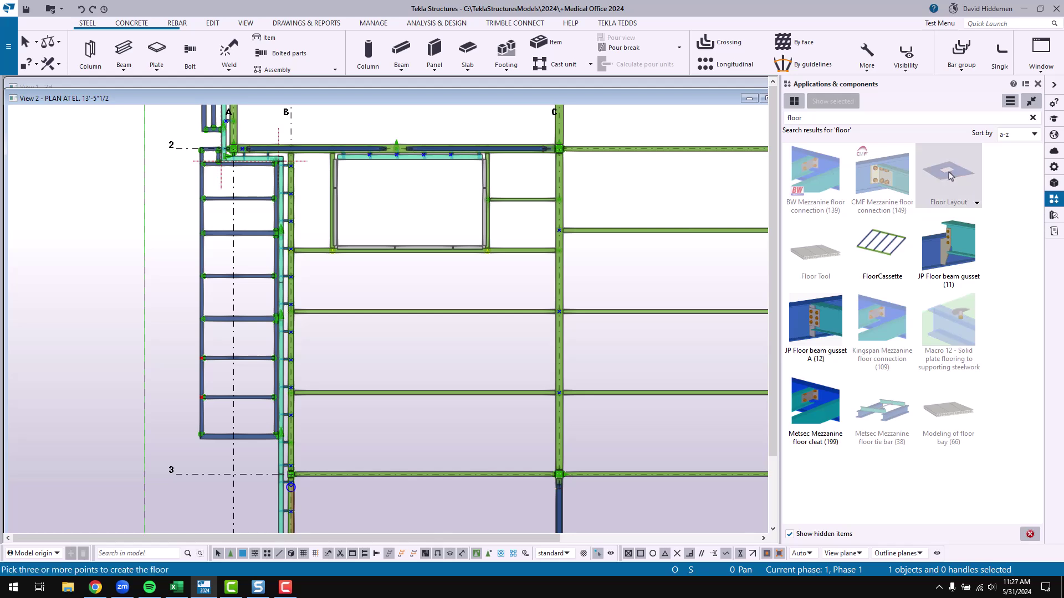
# Step: Check the Floor Layout properties: part name DECK with the 2VLI profile
pyautogui.doubleClick(950, 176)
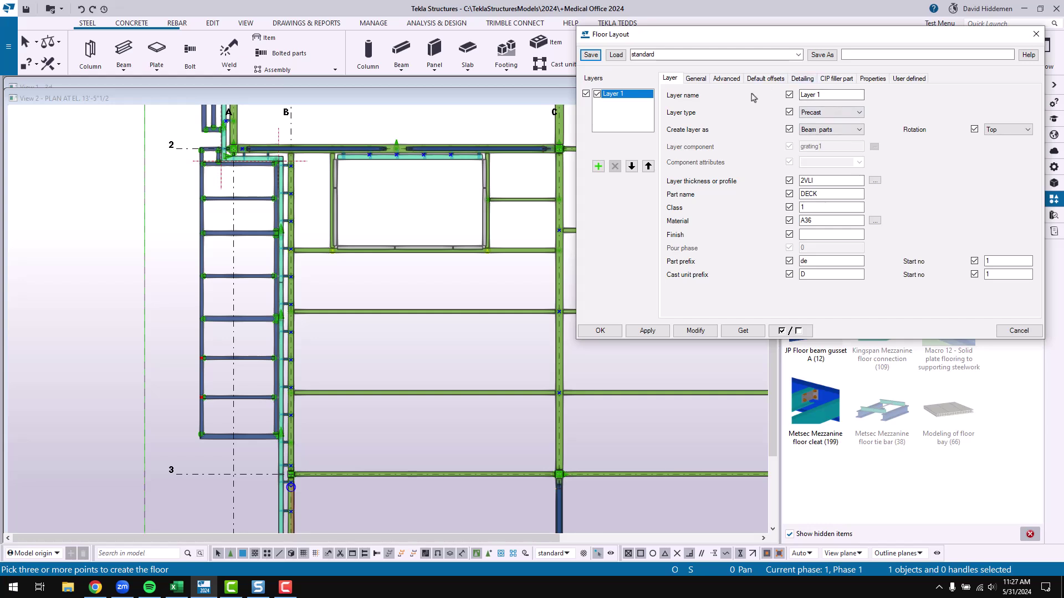
pyautogui.click(822, 195)
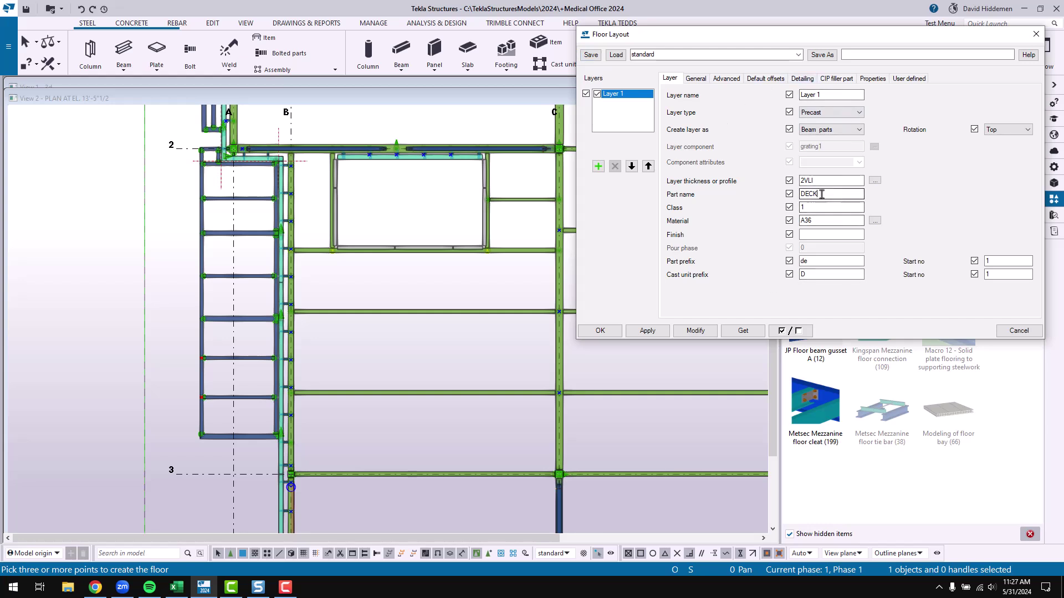
pyautogui.doubleClick(821, 195)
pyautogui.click(805, 184)
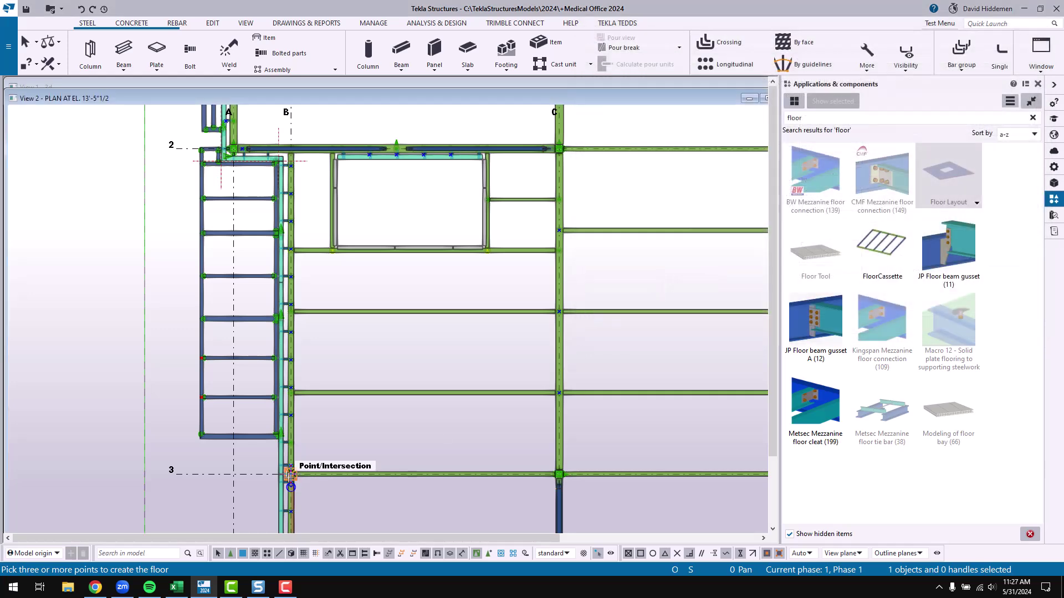
# Step: Outline the deck through B/3, B/2, C/2 and C/3, then inspect it in 3D
pyautogui.click(290, 475)
pyautogui.click(290, 147)
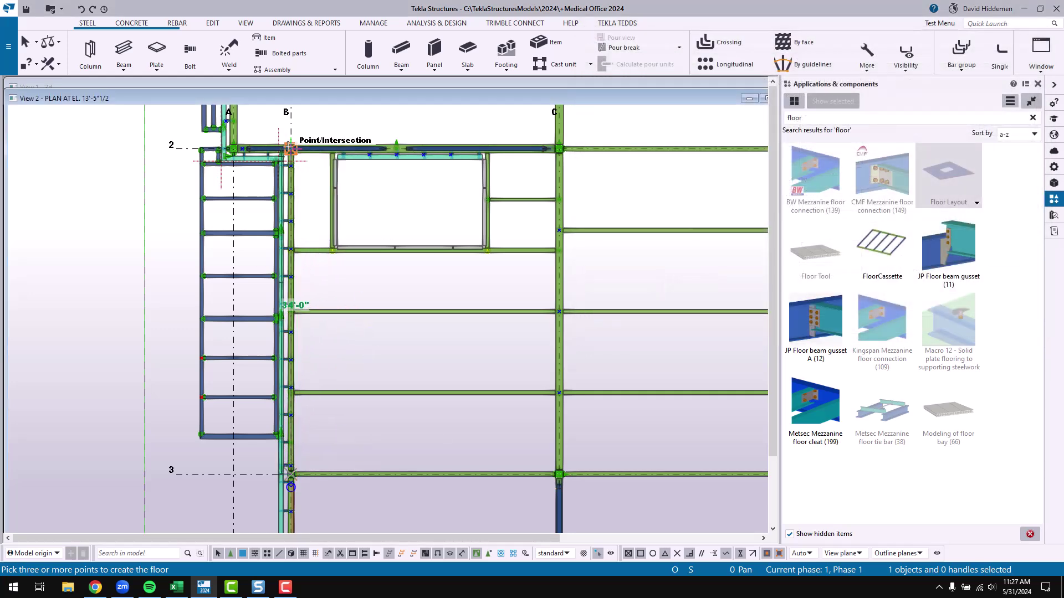
pyautogui.click(558, 147)
pyautogui.click(559, 475)
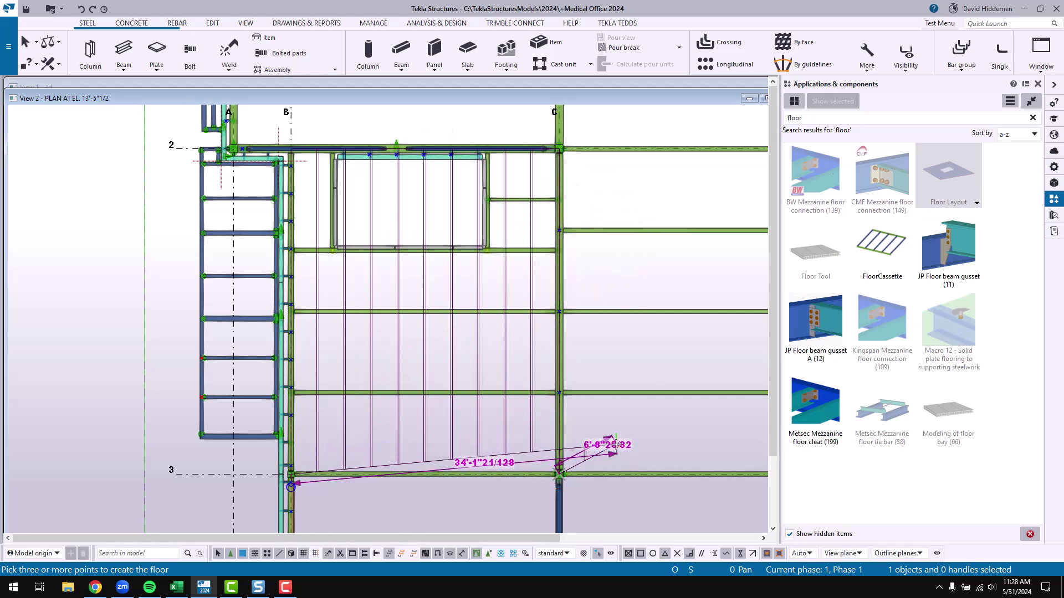
pyautogui.middleClick(607, 446)
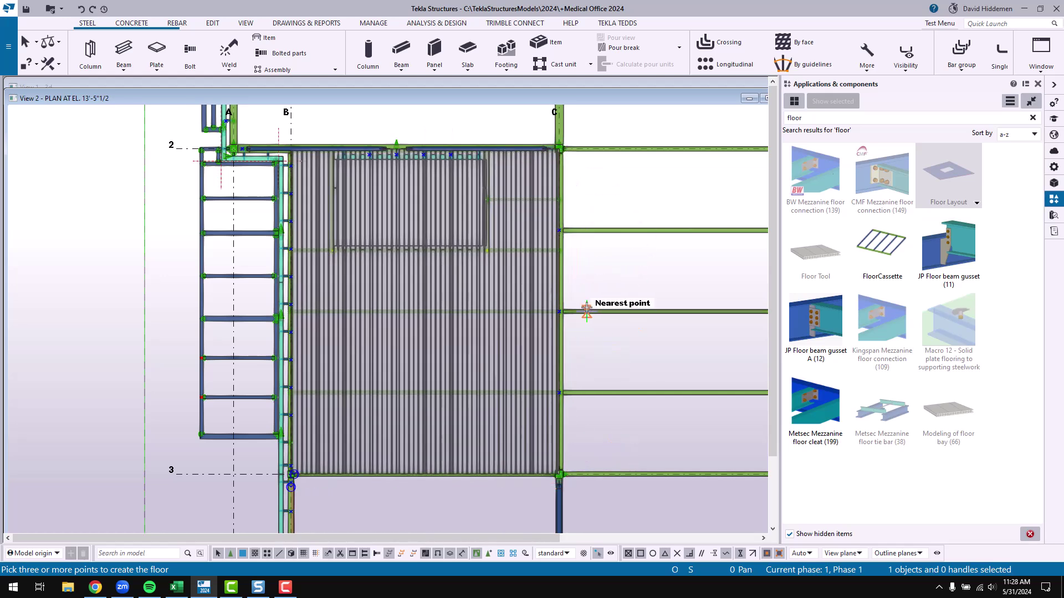
pyautogui.click(514, 84)
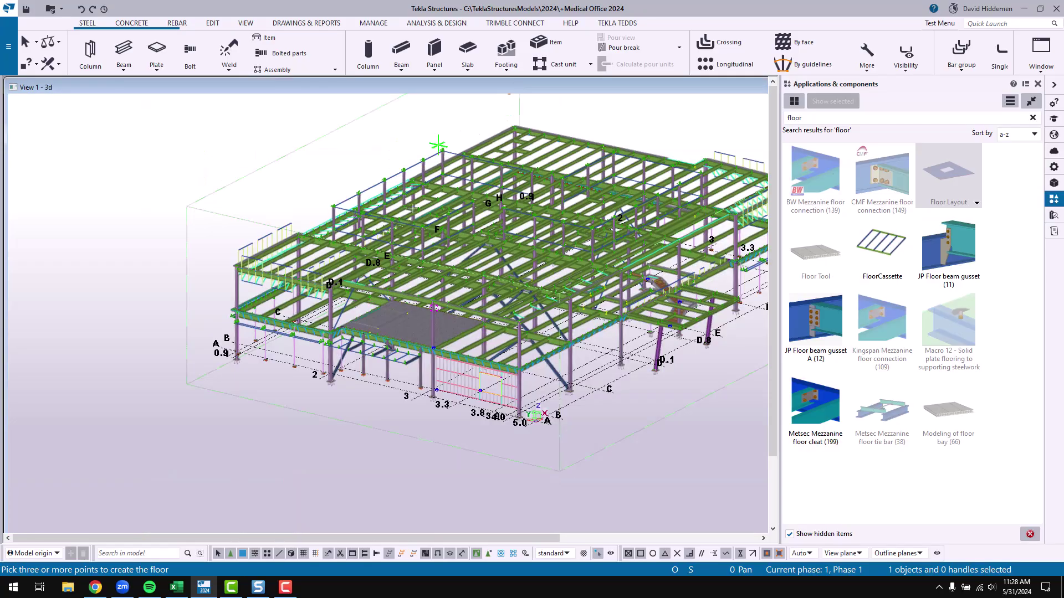
pyautogui.keyDown('ctrl'); pyautogui.moveTo(384, 301); pyautogui.dragTo(398, 298, button='middle'); pyautogui.keyUp('ctrl')
pyautogui.scroll(4, 594, 404)
pyautogui.scroll(-5, 477, 382)
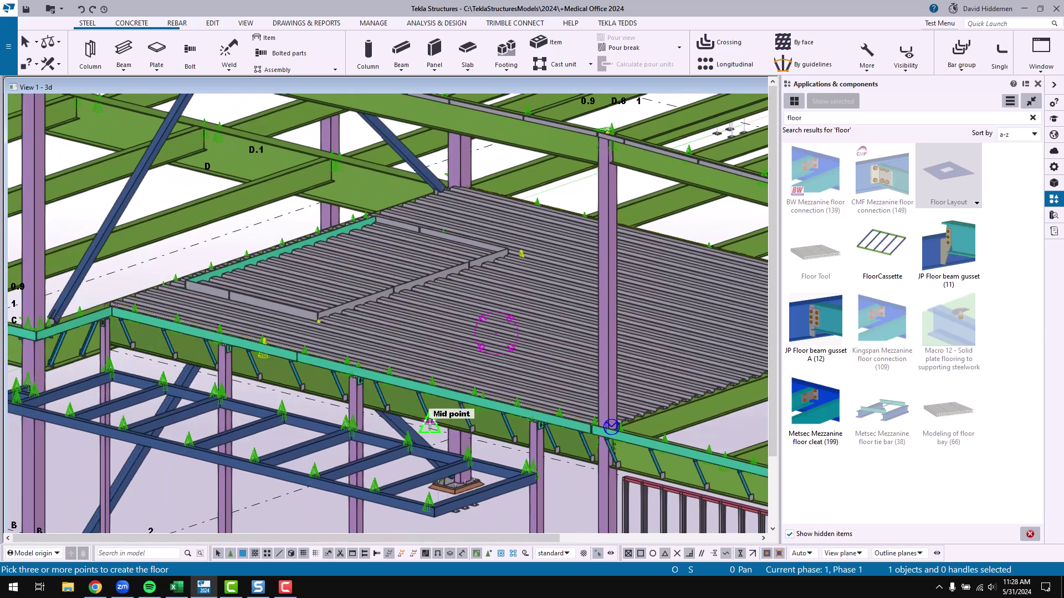
# Step: Switch back to the EL. 13'-5"1/2 plan and select the Floor Layout deck as a component
pyautogui.press('Escape')
pyautogui.click(1041, 53)
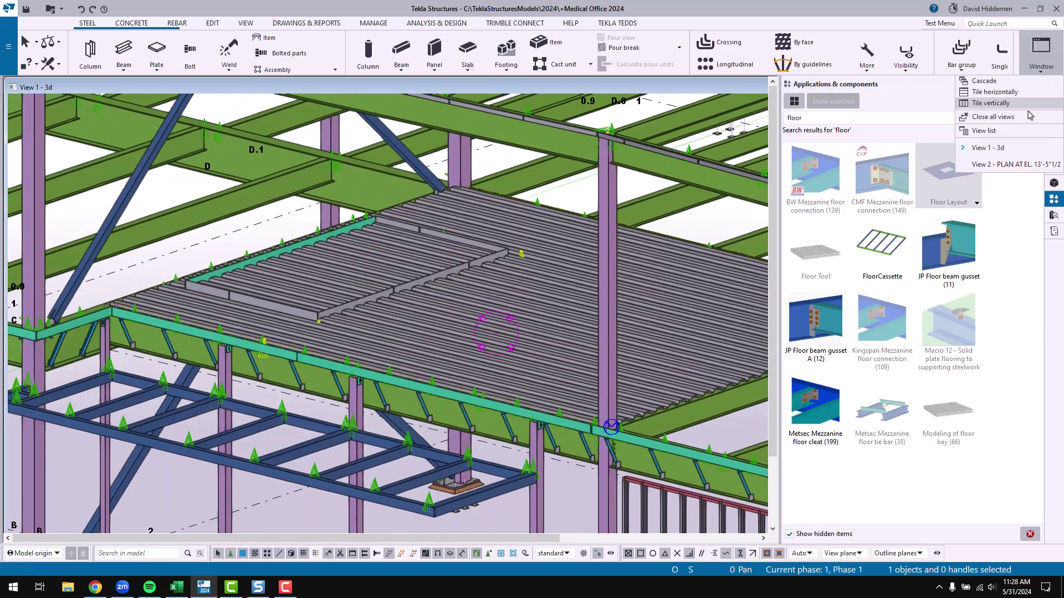
pyautogui.click(1010, 164)
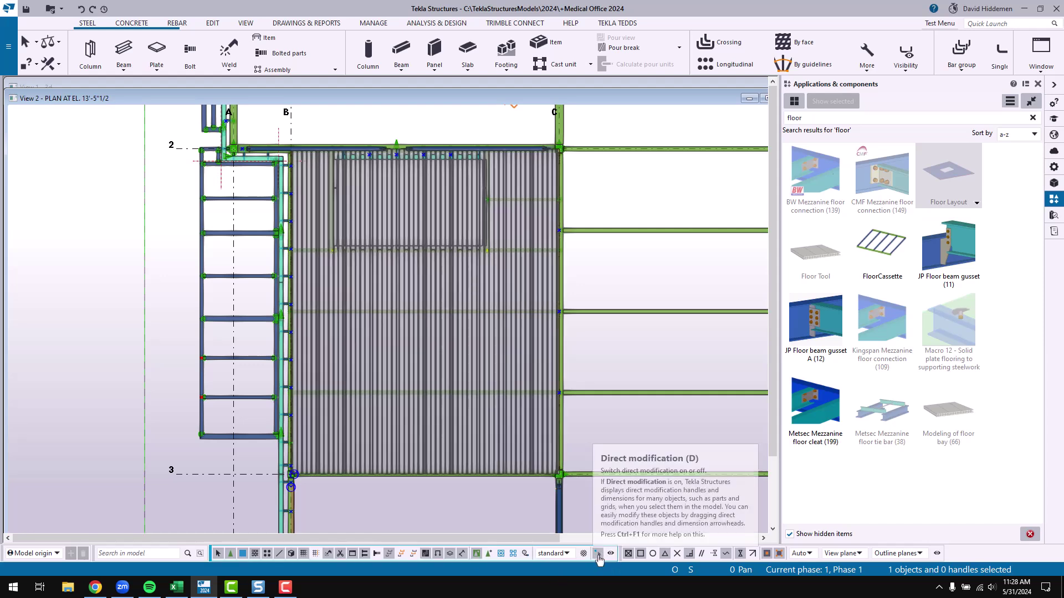
pyautogui.click(478, 555)
pyautogui.click(407, 290)
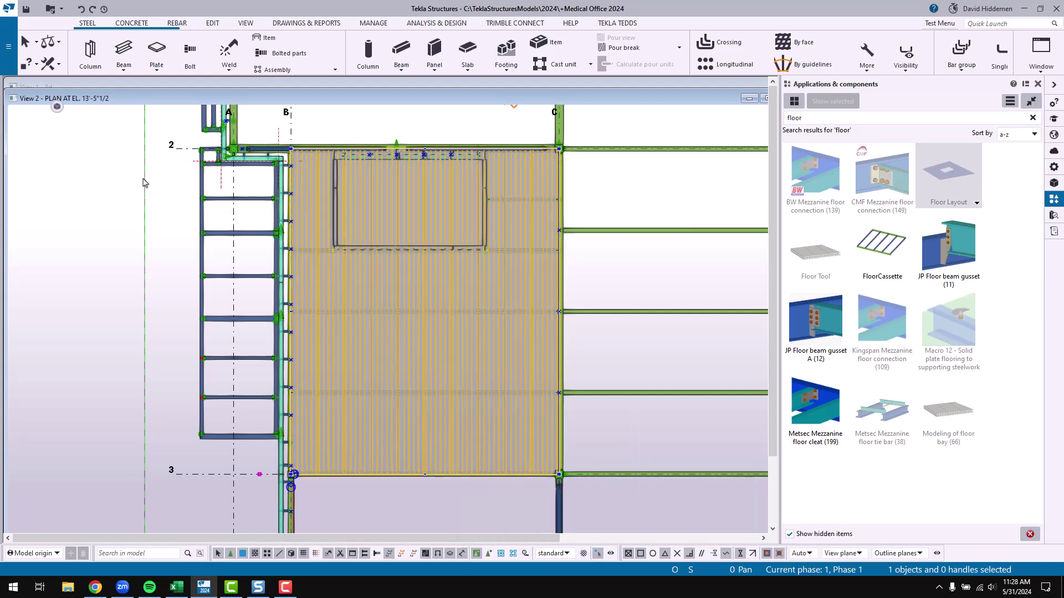
pyautogui.moveTo(58, 108)
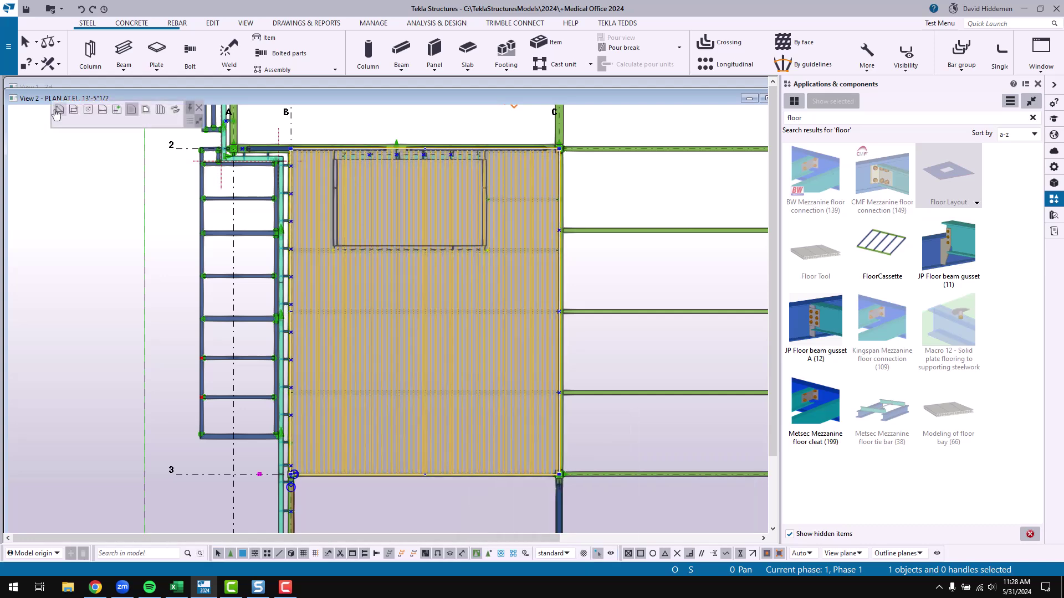
# Step: Add a break line from the deck's left-edge midpoint to grid C along the middle beam
pyautogui.click(103, 114)
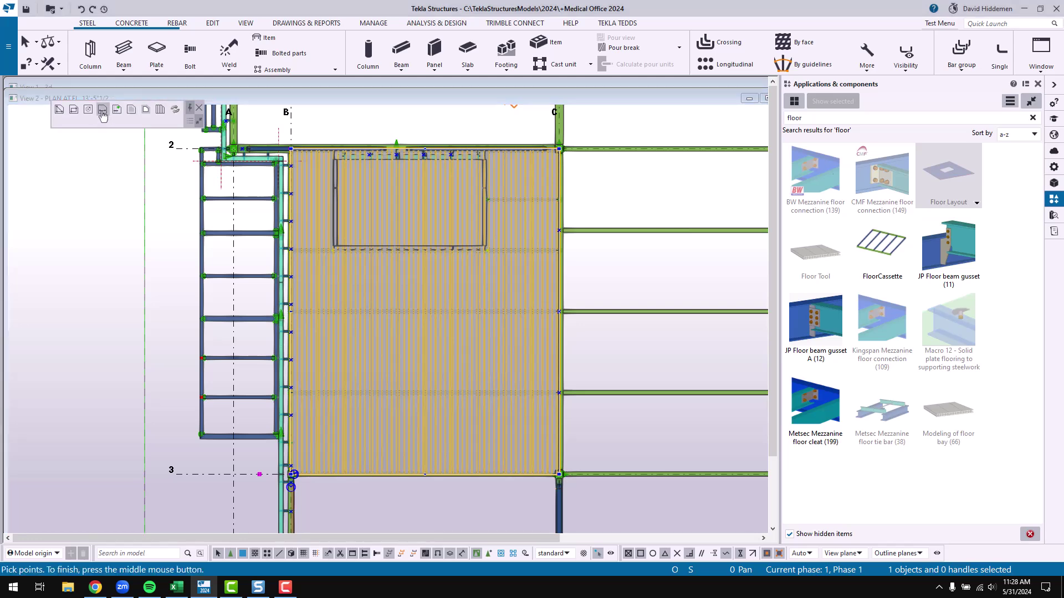
pyautogui.click(290, 311)
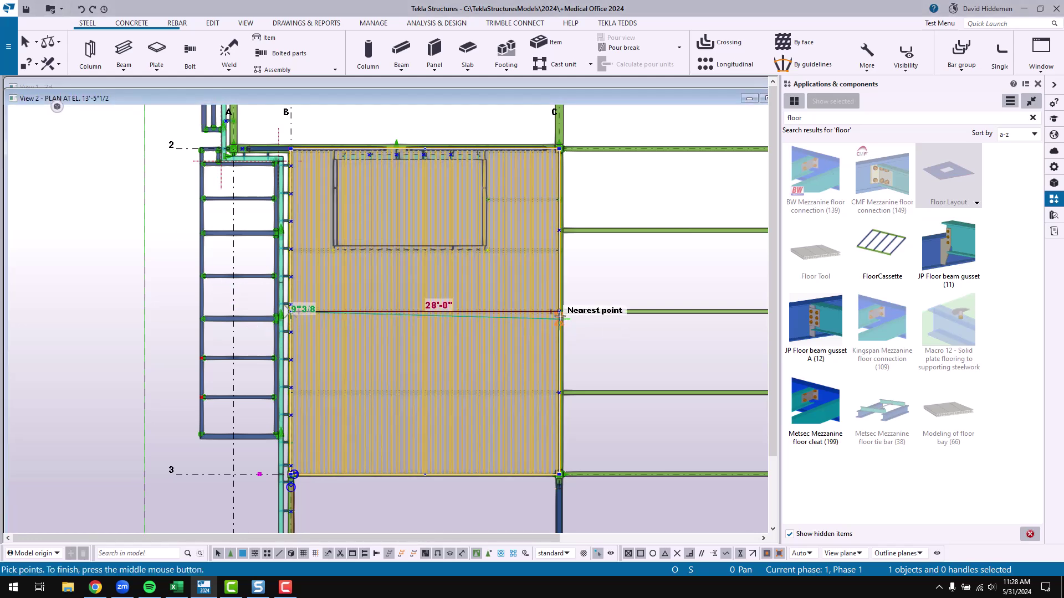
pyautogui.click(560, 312)
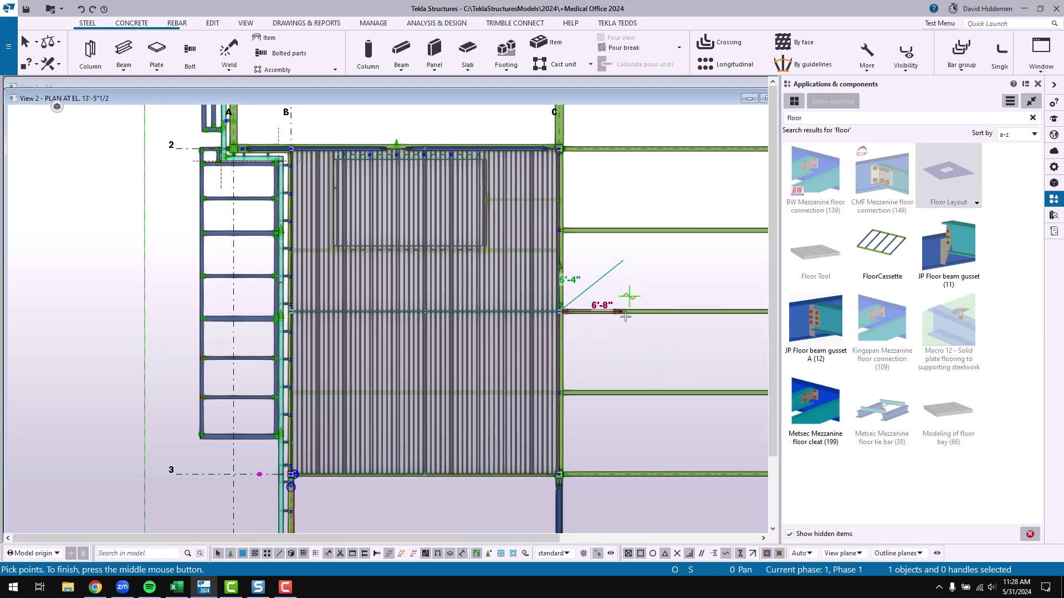
pyautogui.scroll(3, 571, 290)
pyautogui.rightClick(579, 287)
pyautogui.press('Escape')
pyautogui.scroll(3, 571, 288)
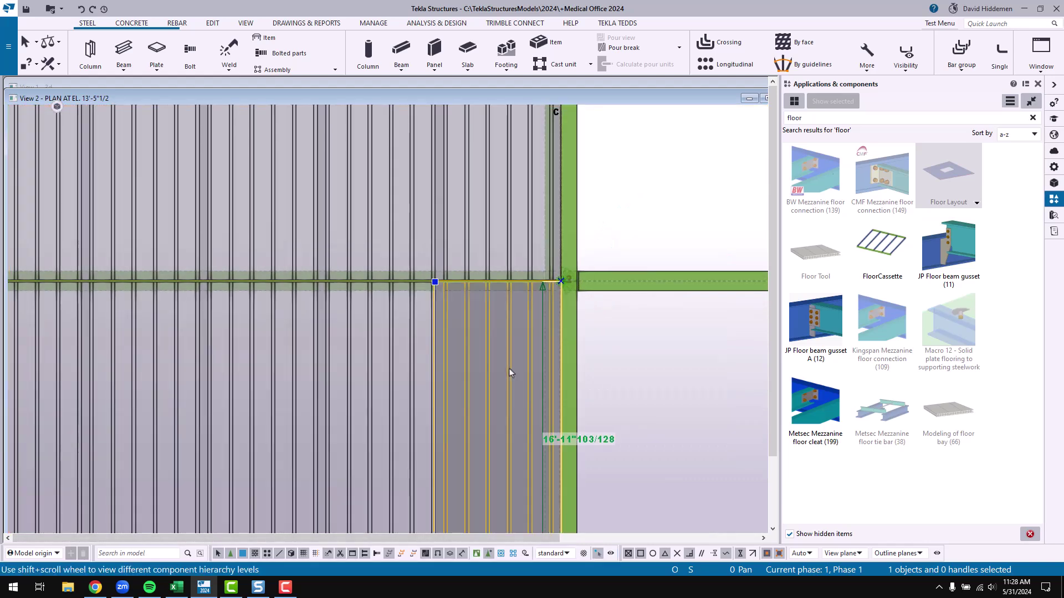
pyautogui.moveTo(510, 368); pyautogui.dragTo(454, 347, button='middle')
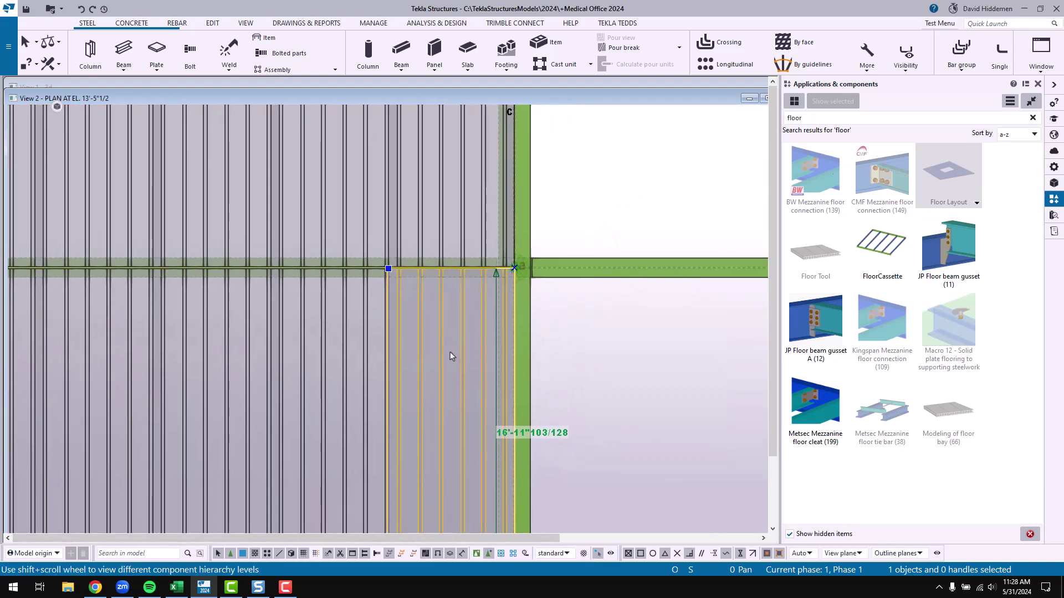
pyautogui.scroll(-2, 451, 350)
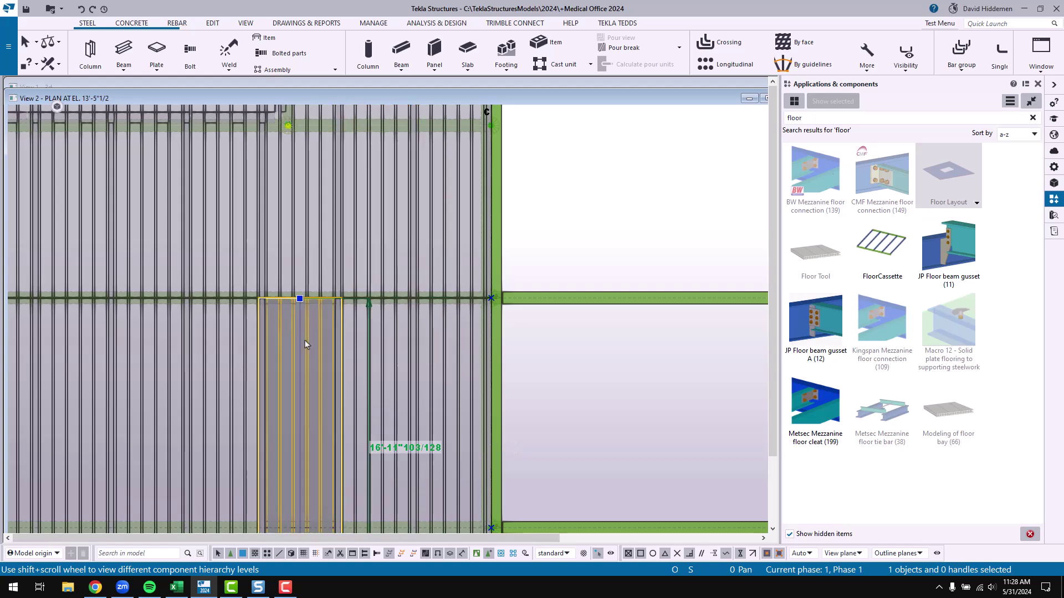
pyautogui.scroll(-3, 297, 263)
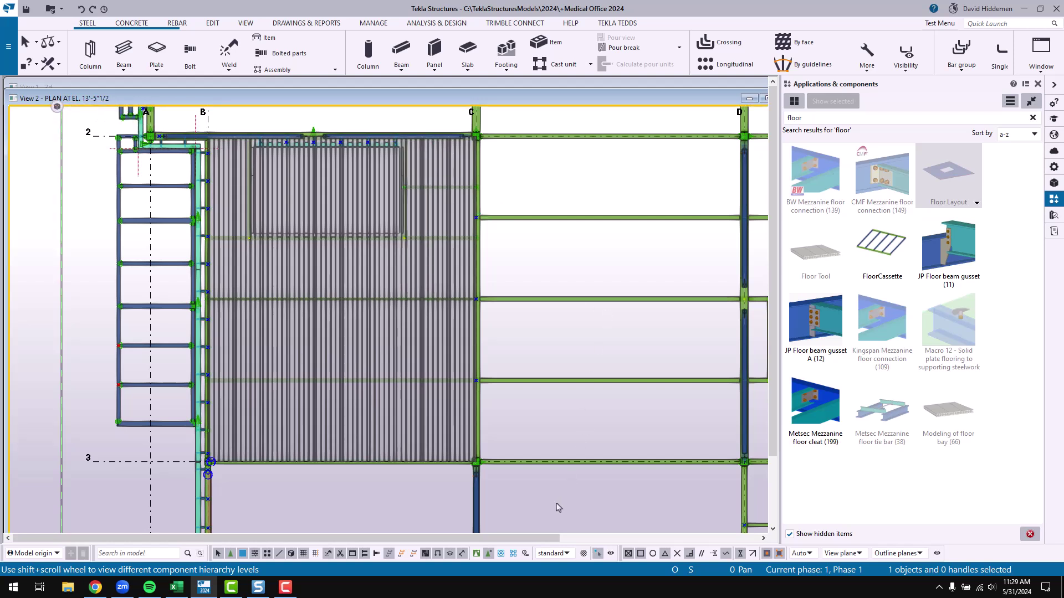
# Step: Draw a rectangular opening in the deck near grid 2 between grids B and C
pyautogui.click(395, 329)
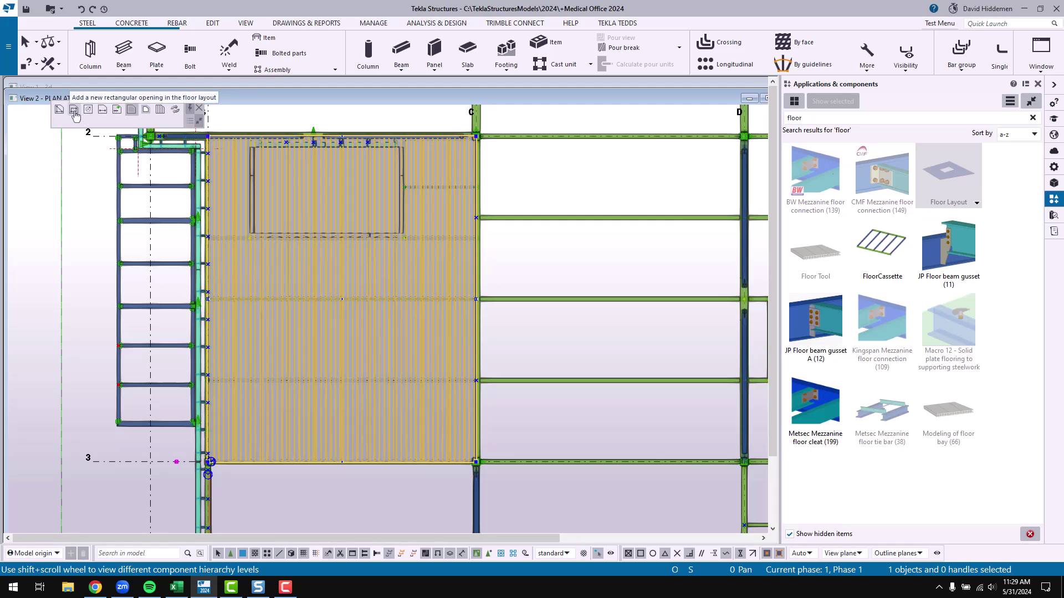
pyautogui.click(74, 113)
pyautogui.scroll(5, 244, 130)
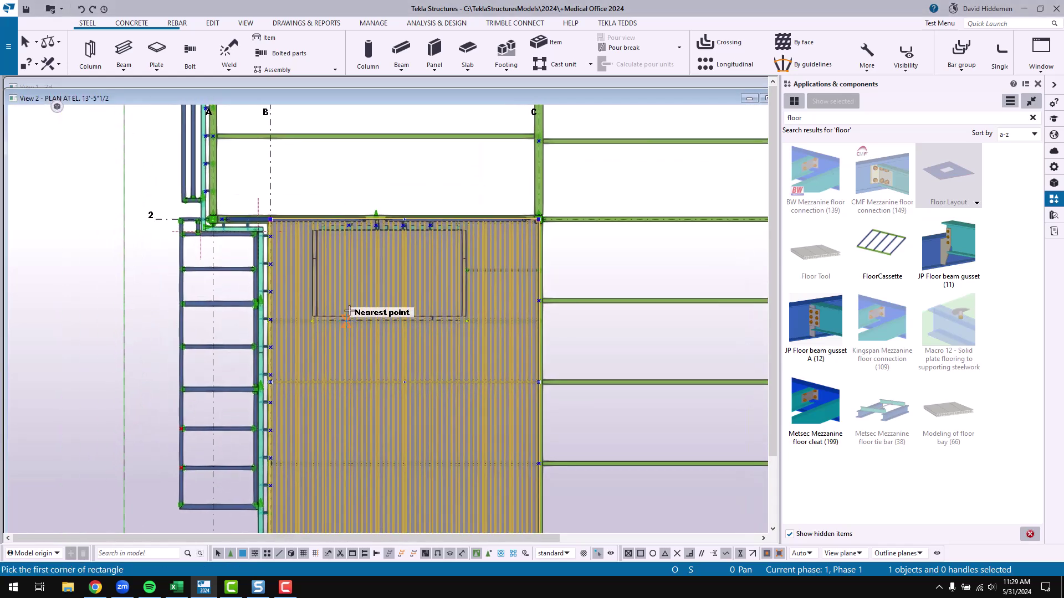
pyautogui.scroll(4, 280, 197)
pyautogui.click(256, 191)
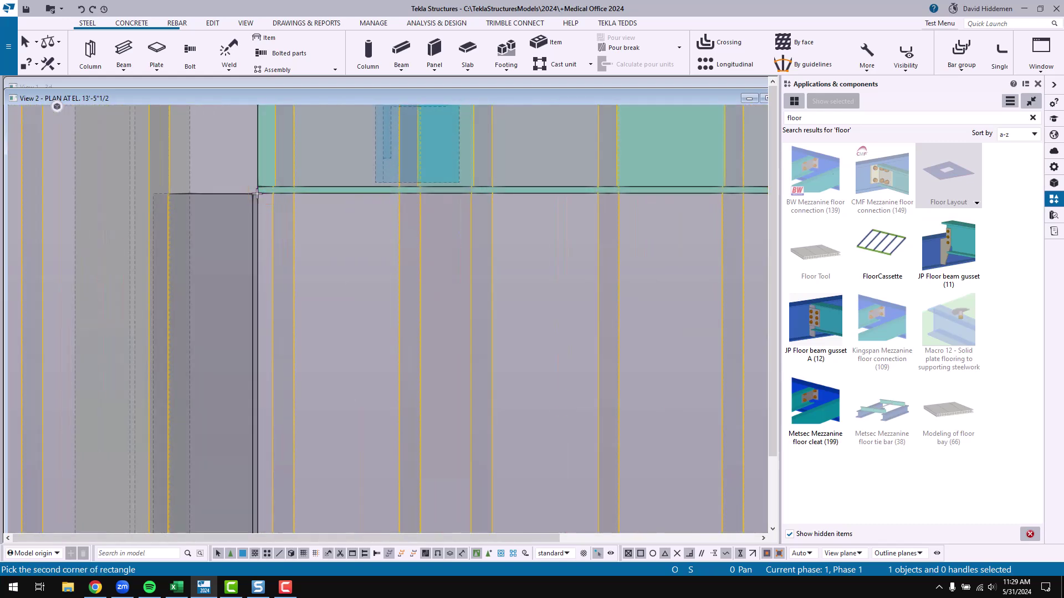
pyautogui.scroll(2, 332, 266)
pyautogui.scroll(-5, 488, 380)
pyautogui.scroll(5, 638, 476)
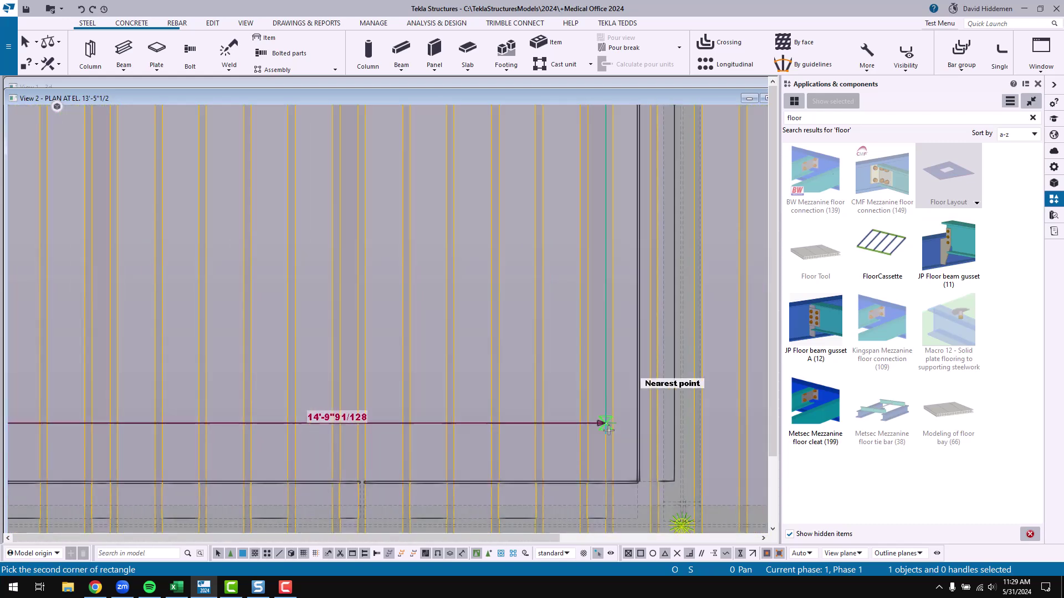
pyautogui.click(632, 484)
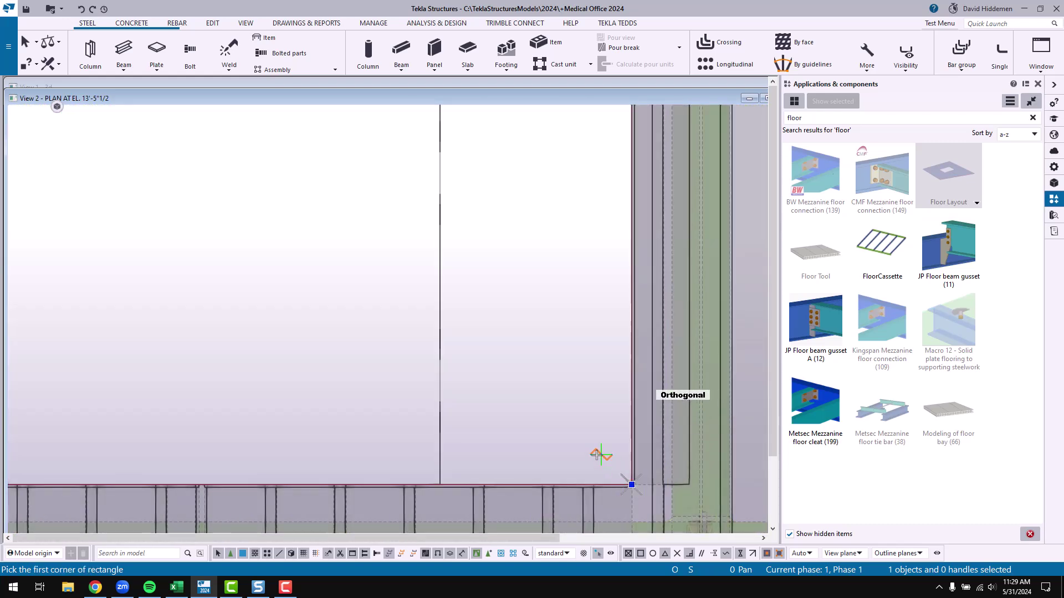
pyautogui.scroll(-5, 523, 399)
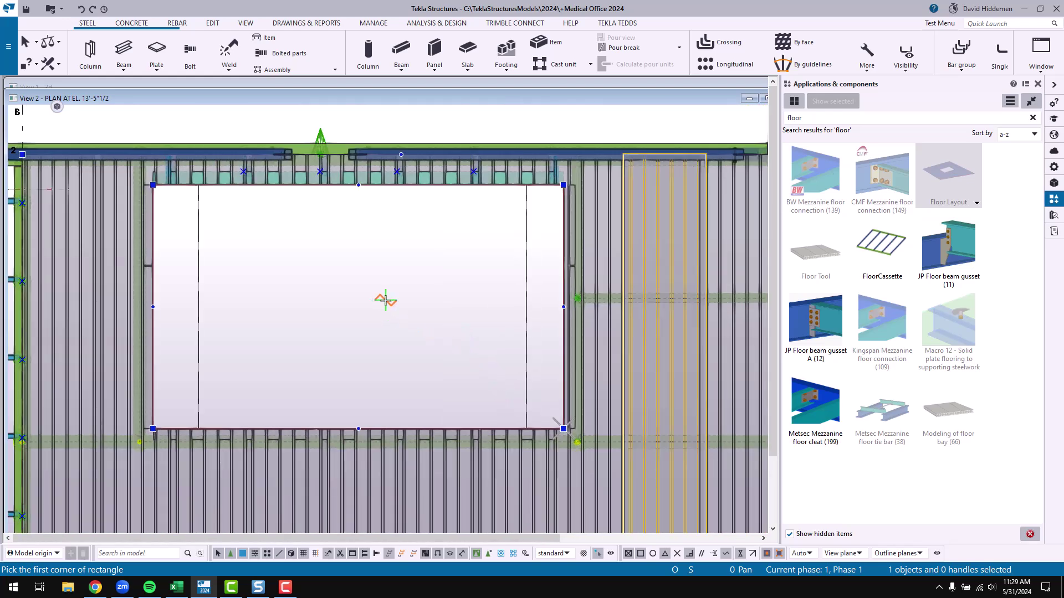
pyautogui.rightClick(366, 302)
pyautogui.click(388, 306)
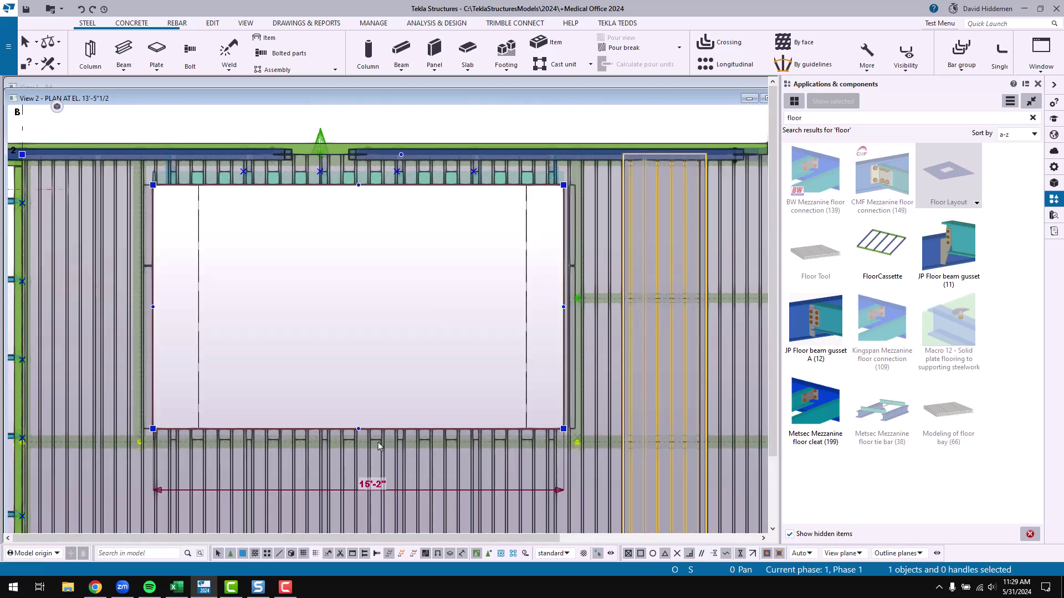
# Step: Stretch the slab's bottom-right corner out to the beam and review the slab with its opening
pyautogui.scroll(5, 379, 433)
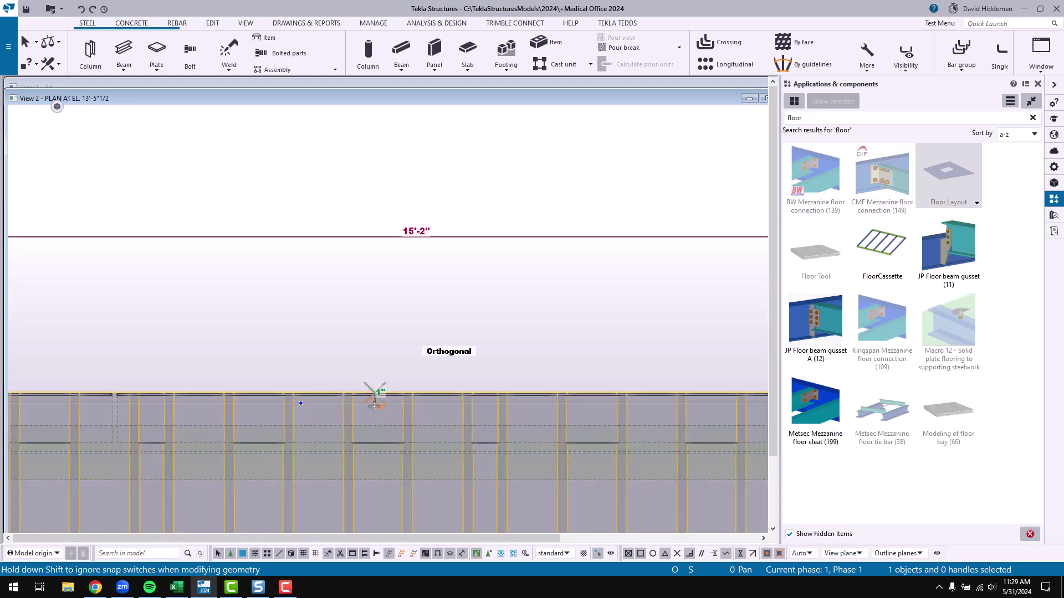
pyautogui.scroll(-3, 371, 388)
pyautogui.moveTo(369, 355); pyautogui.dragTo(488, 360, button='middle')
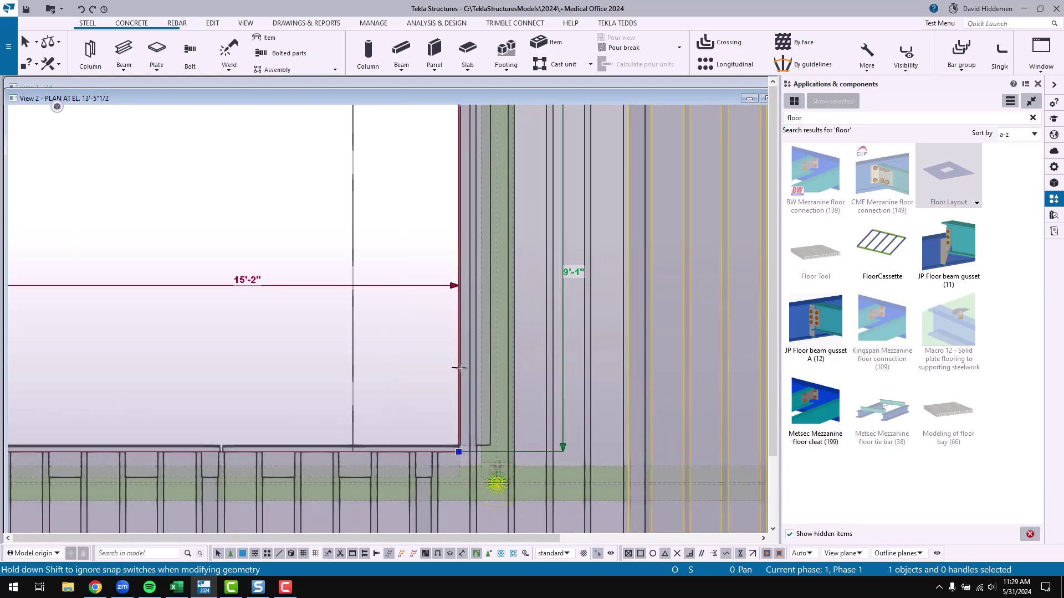
pyautogui.moveTo(459, 452); pyautogui.dragTo(470, 452)
pyautogui.scroll(3, 474, 473)
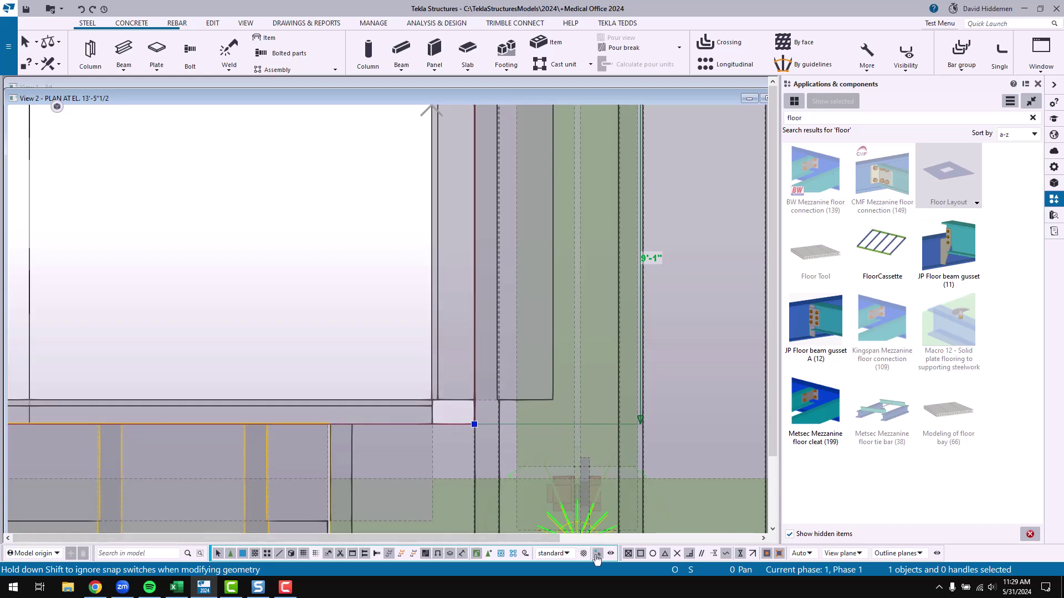
pyautogui.scroll(-2, 355, 302)
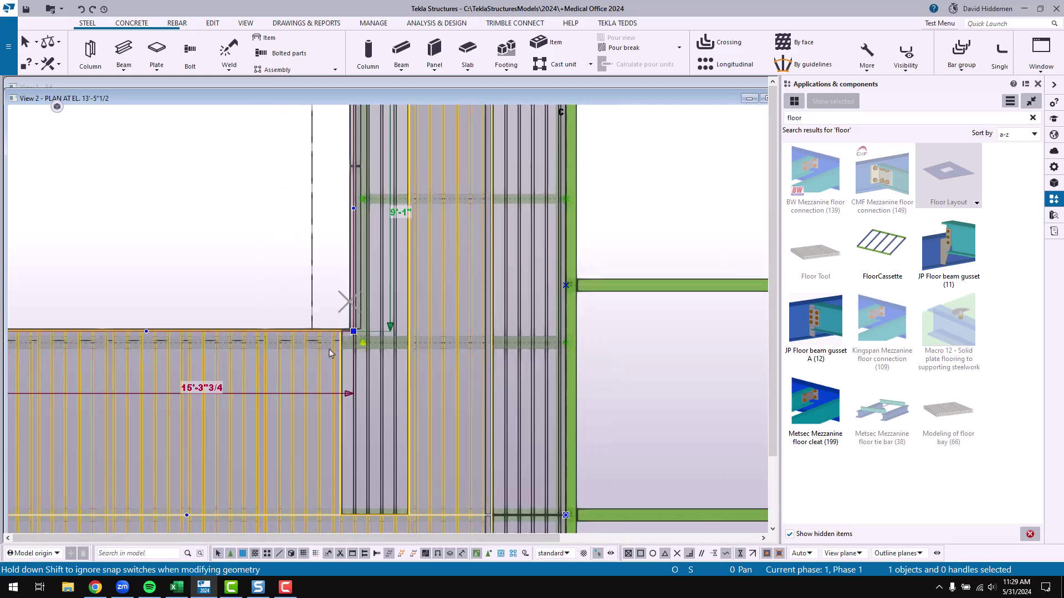
pyautogui.scroll(-3, 329, 353)
pyautogui.rightClick(392, 190)
pyautogui.moveTo(408, 213); pyautogui.dragTo(419, 185, button='middle')
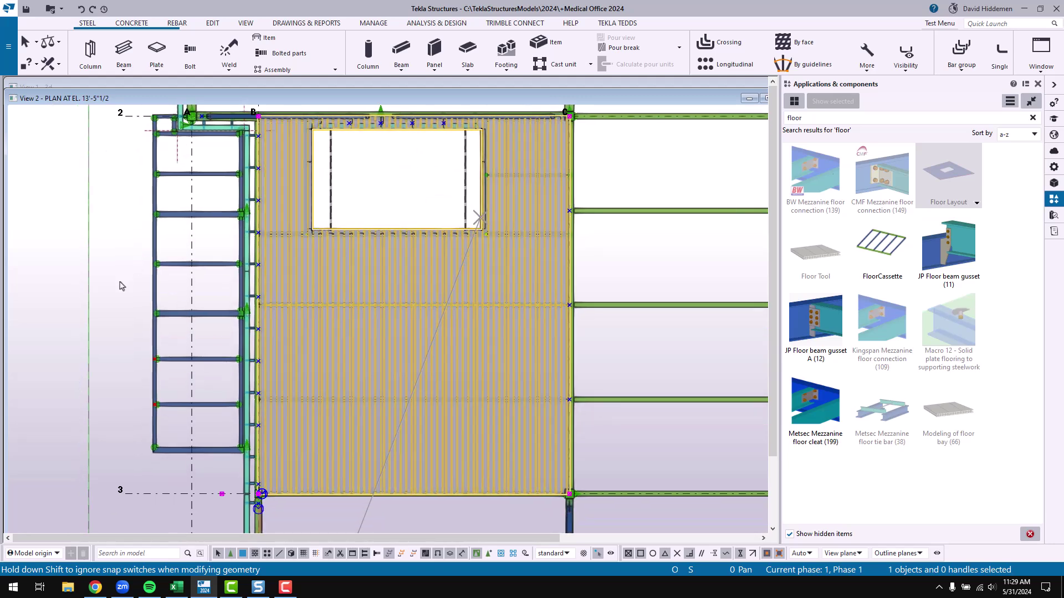
pyautogui.scroll(-1, 133, 302)
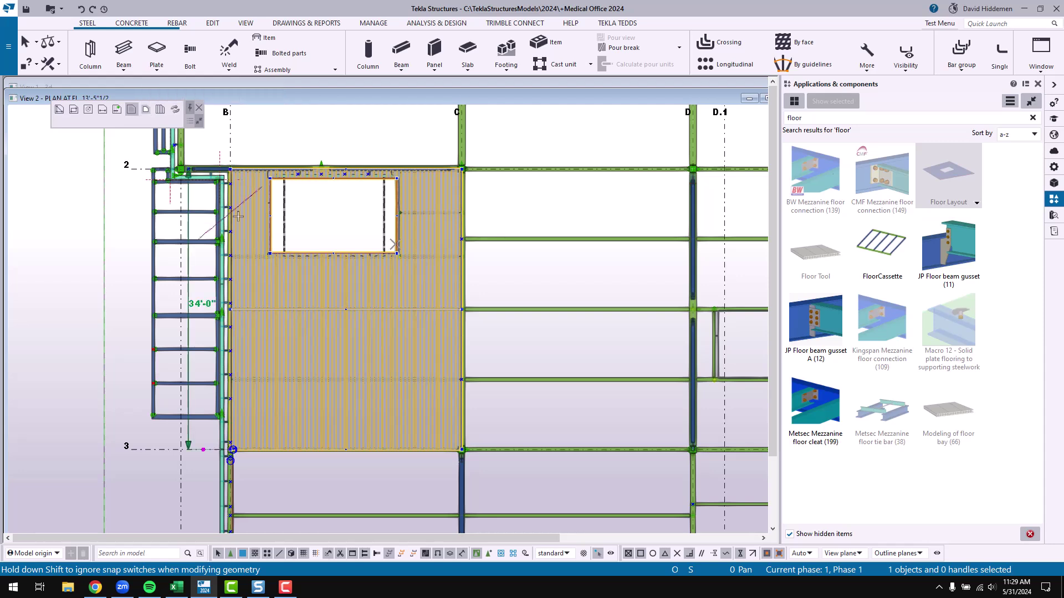
# Step: Open GA drawing E1, PLAN @ ELEV. 13'-5"1/2, from the Document manager
pyautogui.click(56, 113)
pyautogui.click(304, 25)
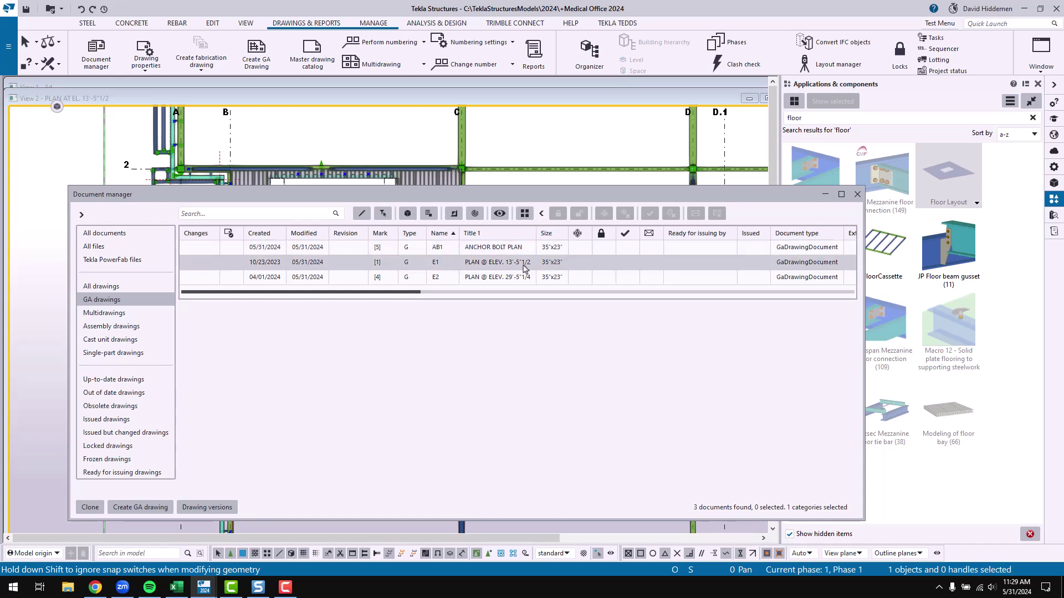
pyautogui.click(525, 266)
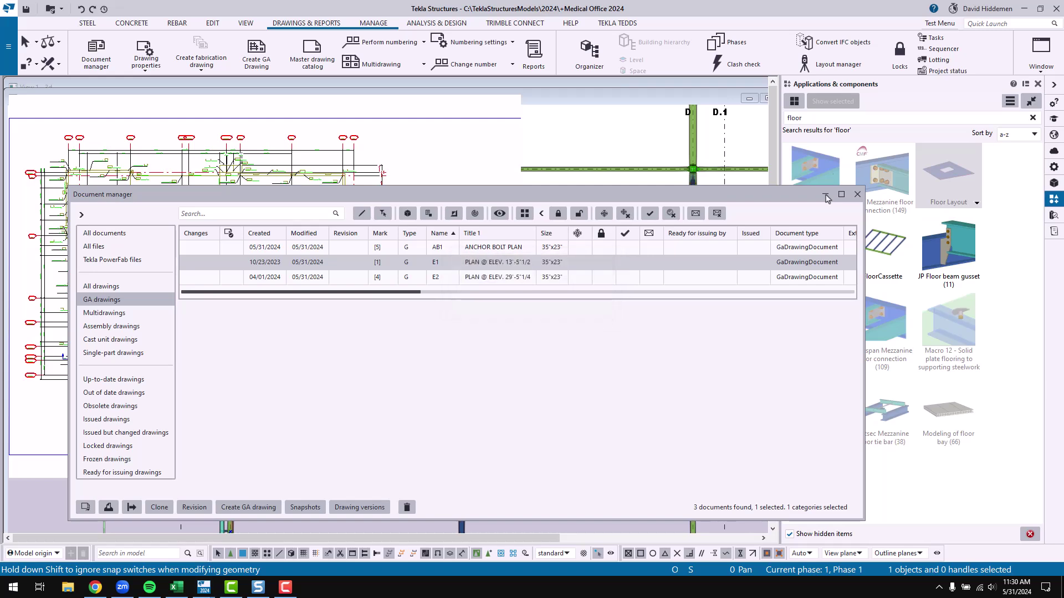
# Step: Minimize the Document manager, zoom in, and select the B52 W16X26 beam mark
pyautogui.click(825, 196)
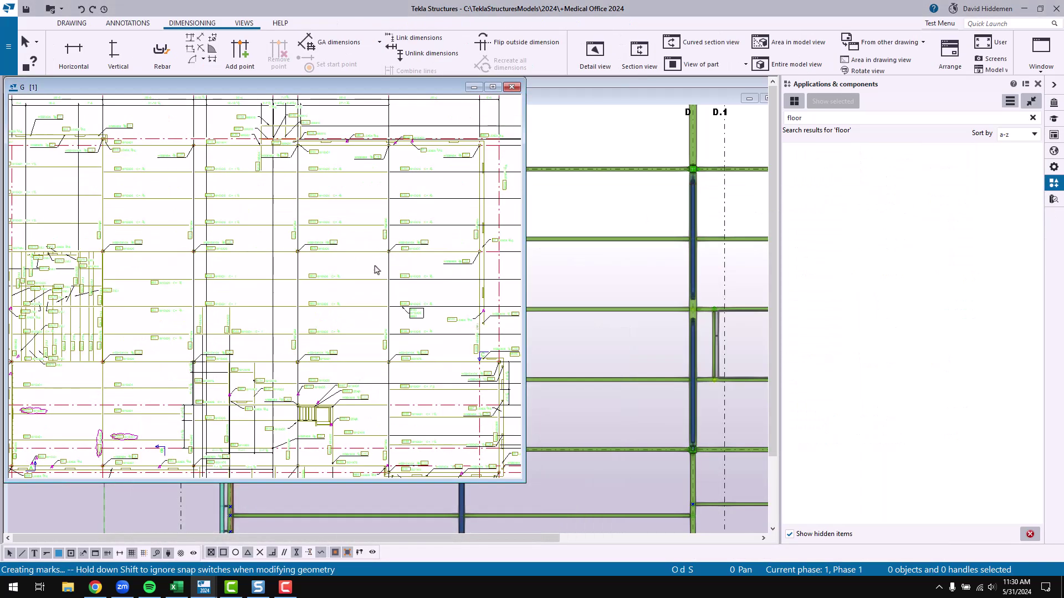
pyautogui.scroll(5, 375, 269)
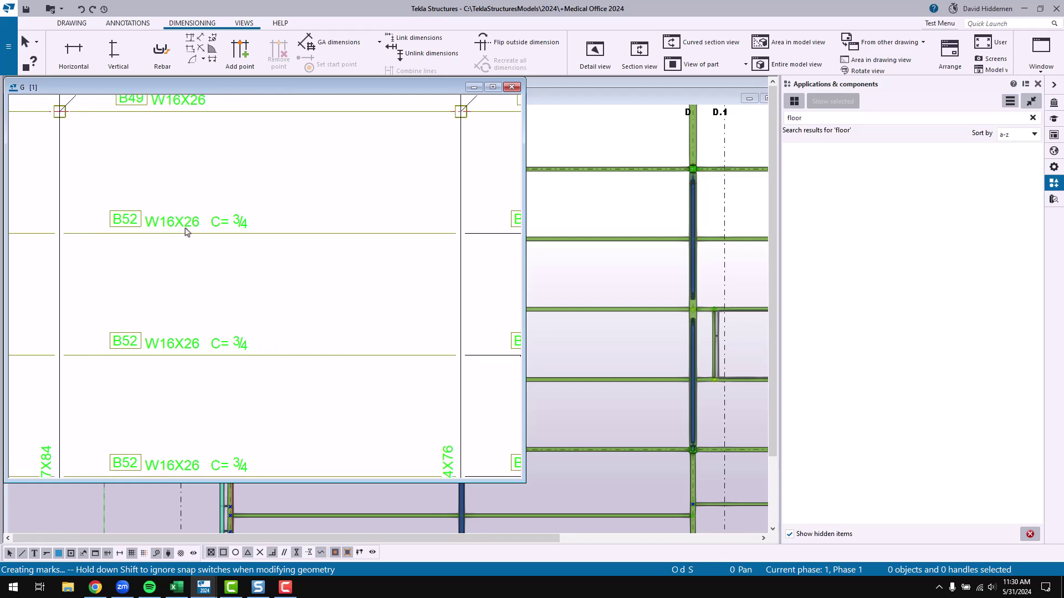
pyautogui.click(188, 231)
# Step: Review the mark frame styles and toolbar customisation without changes, then select the upper B52 beam
pyautogui.moveTo(59, 116)
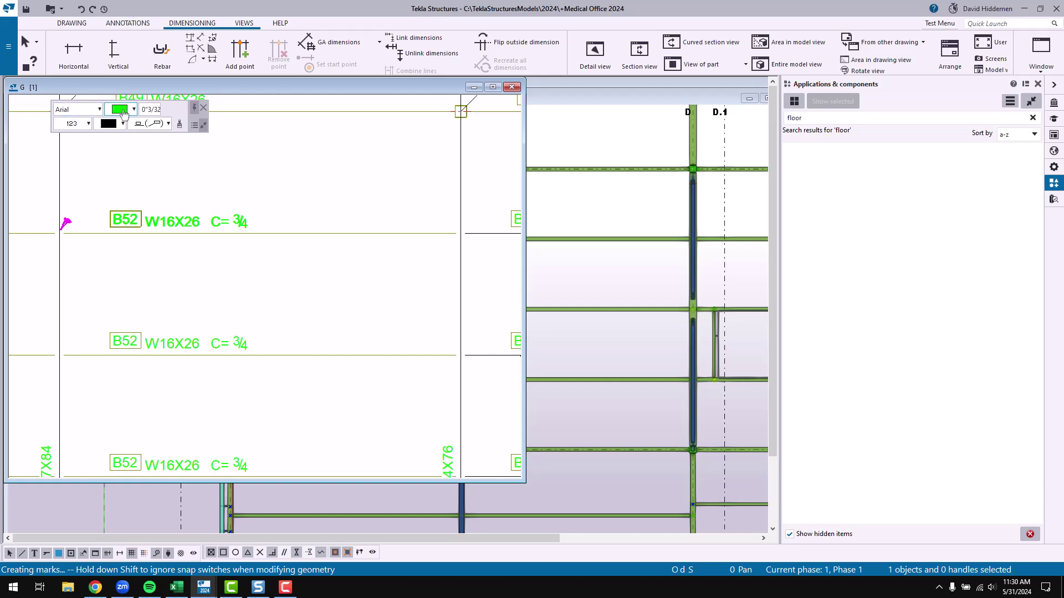
pyautogui.click(169, 124)
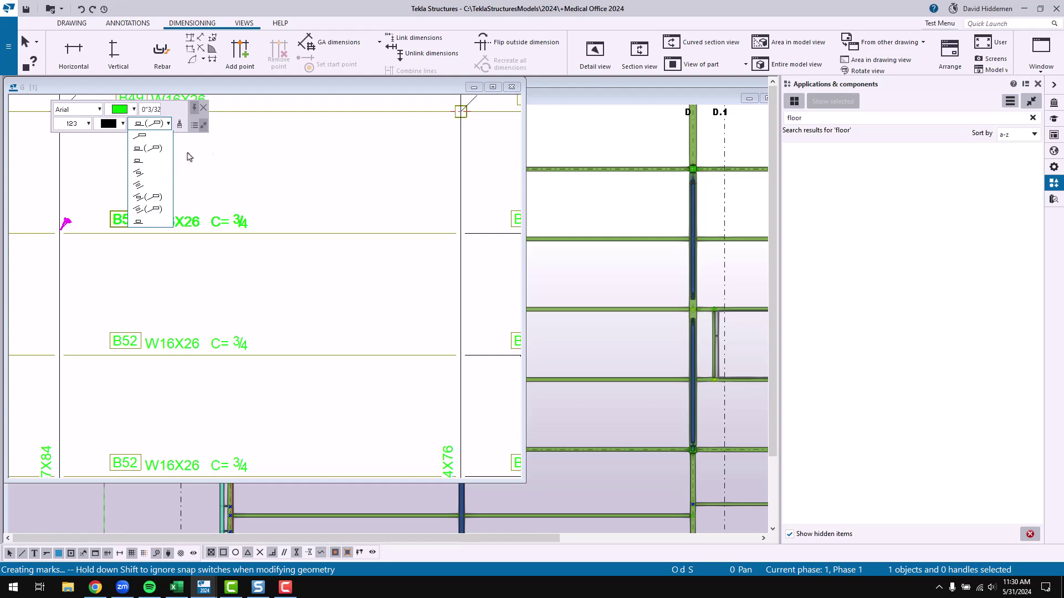
pyautogui.click(196, 131)
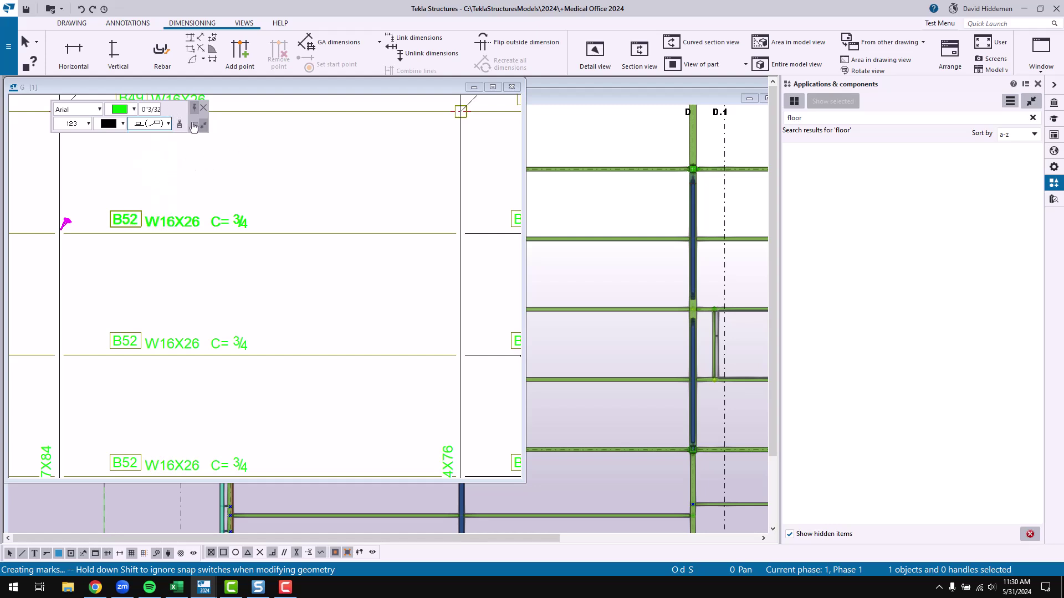
pyautogui.click(194, 128)
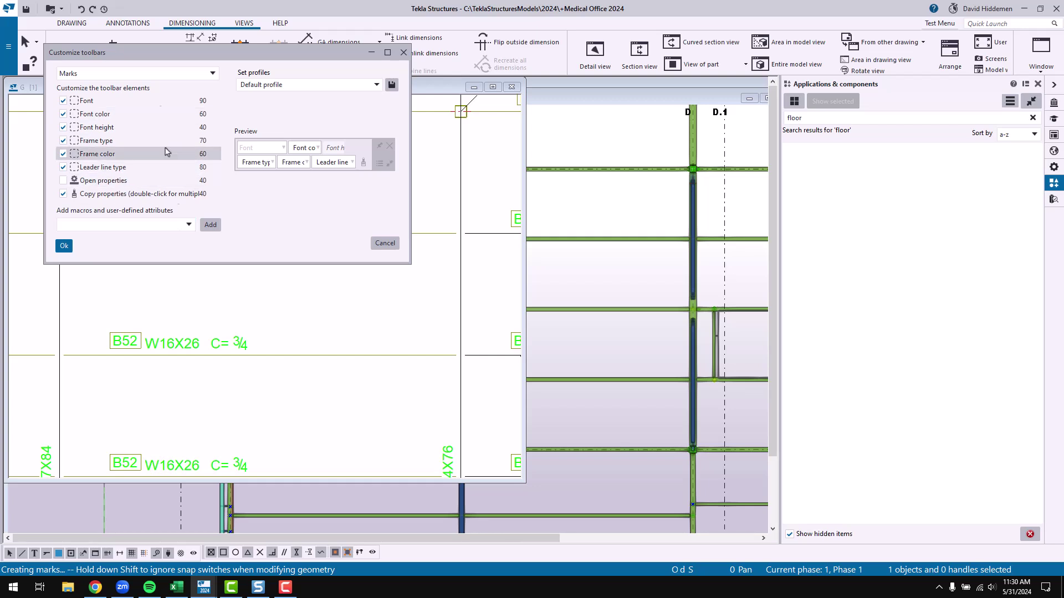
pyautogui.click(188, 223)
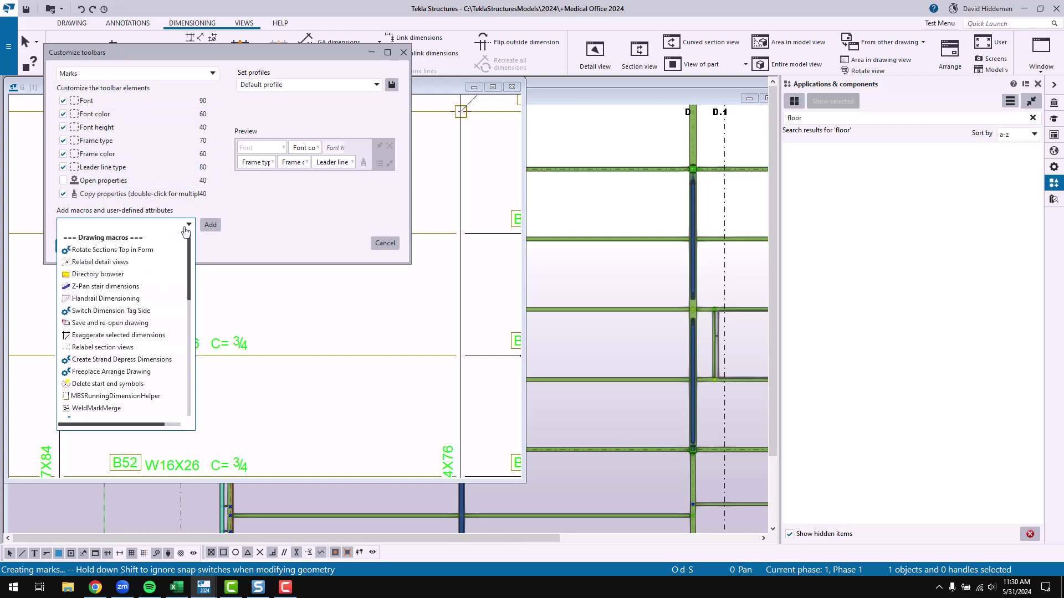
pyautogui.click(188, 225)
pyautogui.click(385, 242)
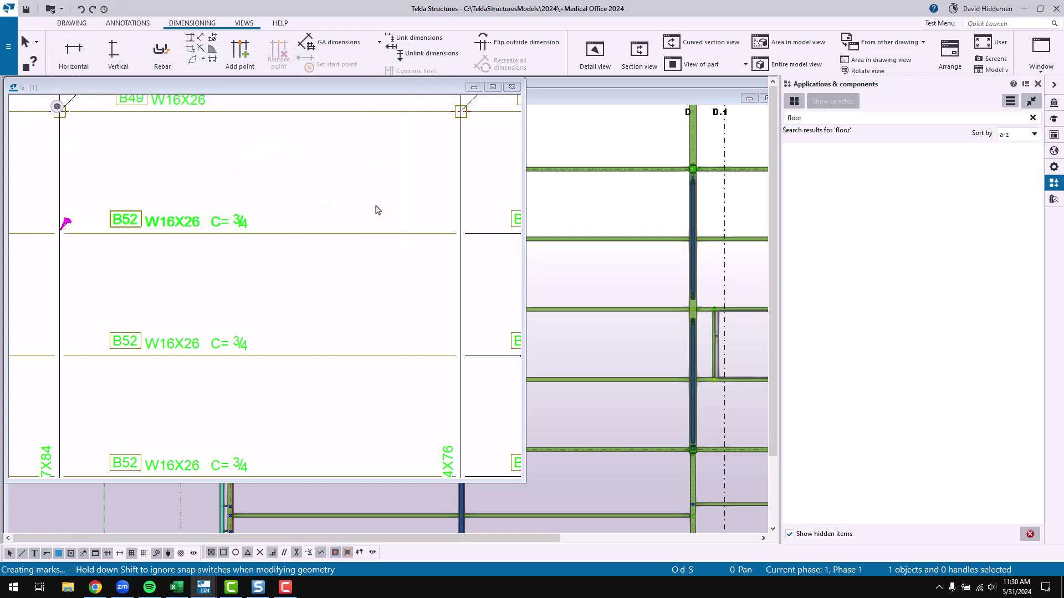
pyautogui.click(285, 190)
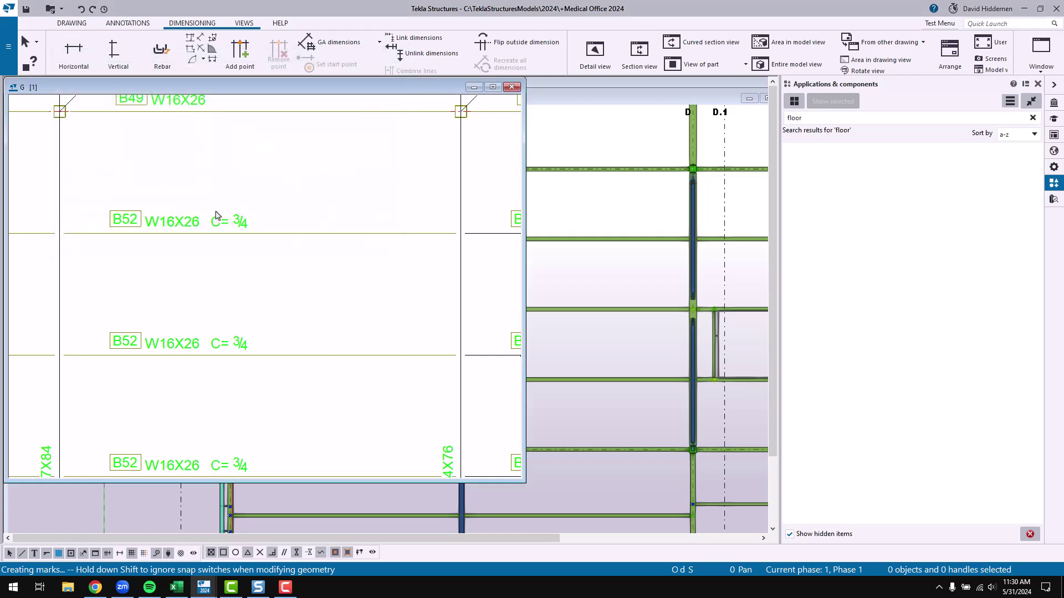
pyautogui.click(362, 236)
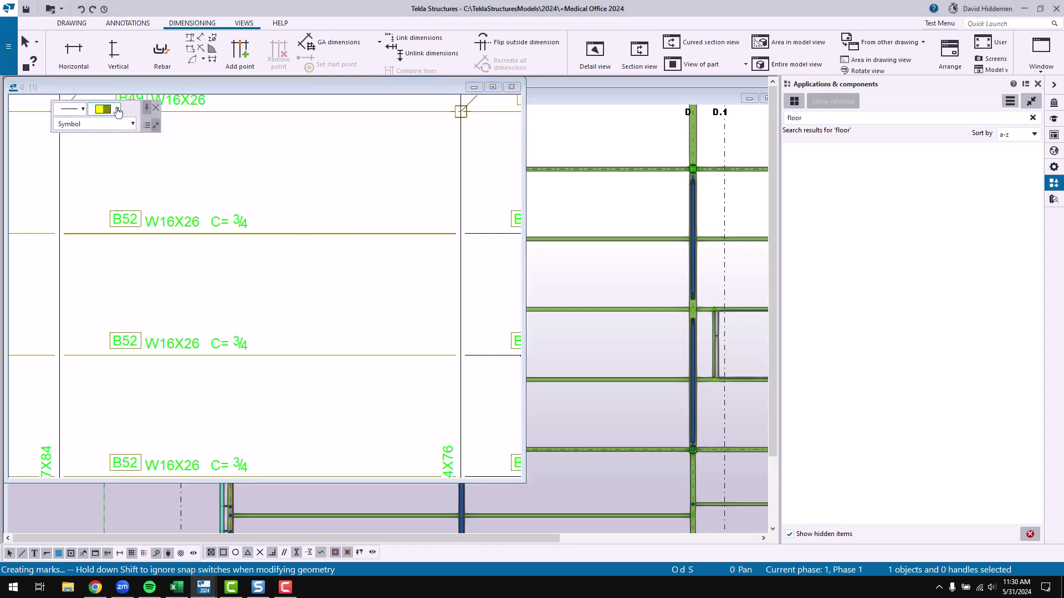
# Step: Represent the upper B52 beam as Solid with partial profile, then open the lower B52 beam's Part properties
pyautogui.click(117, 109)
pyautogui.click(100, 124)
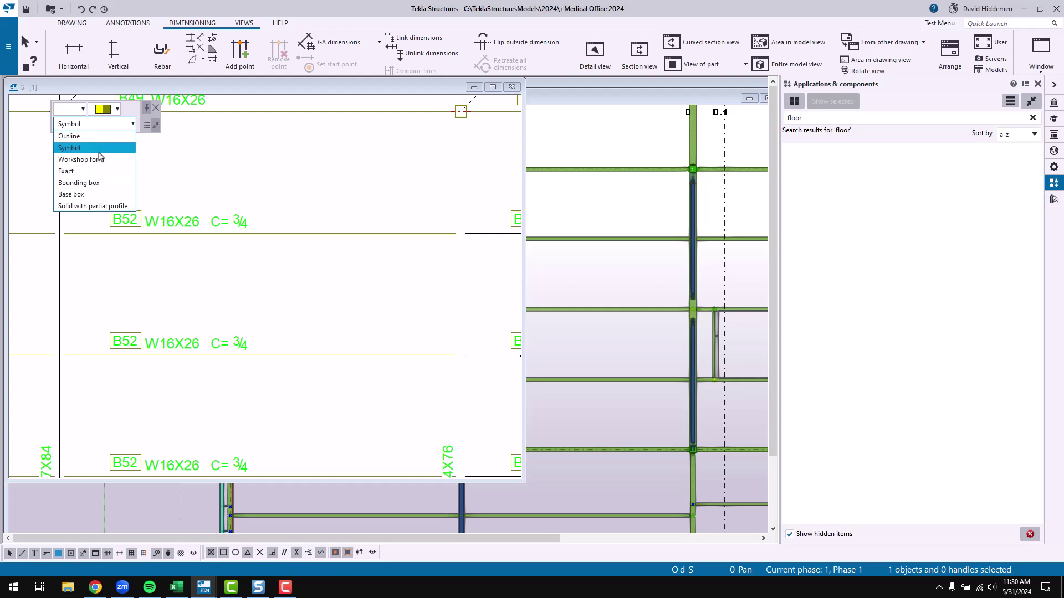
pyautogui.click(94, 206)
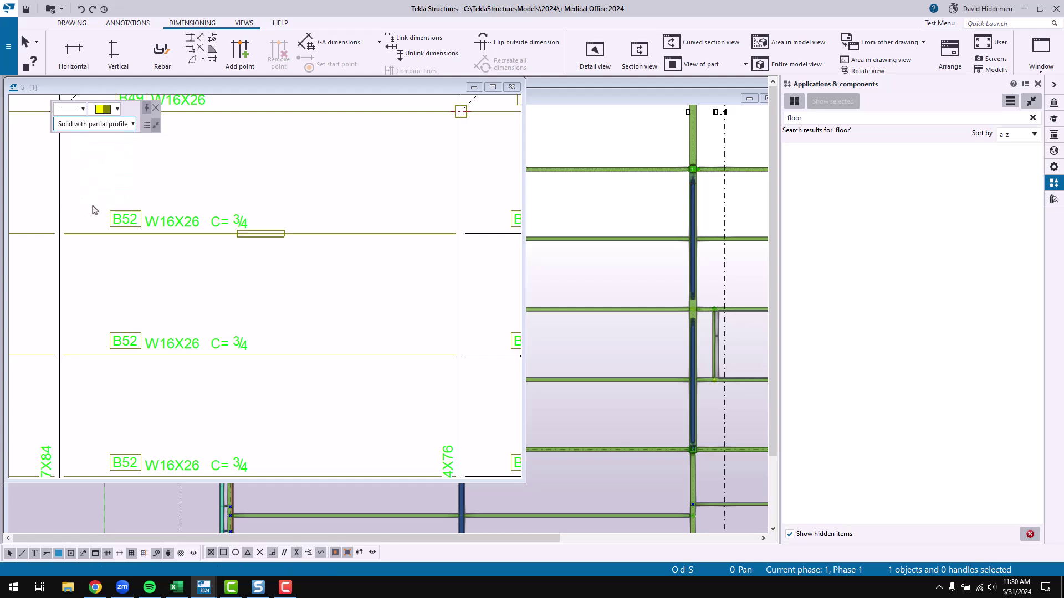
pyautogui.scroll(3, 271, 246)
pyautogui.scroll(-2, 252, 238)
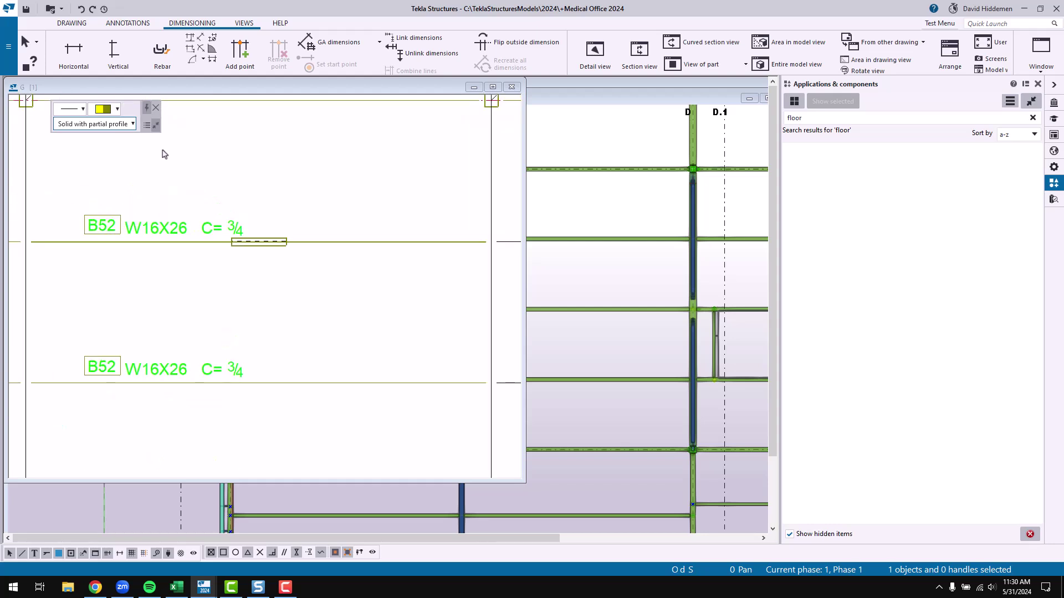
pyautogui.click(395, 384)
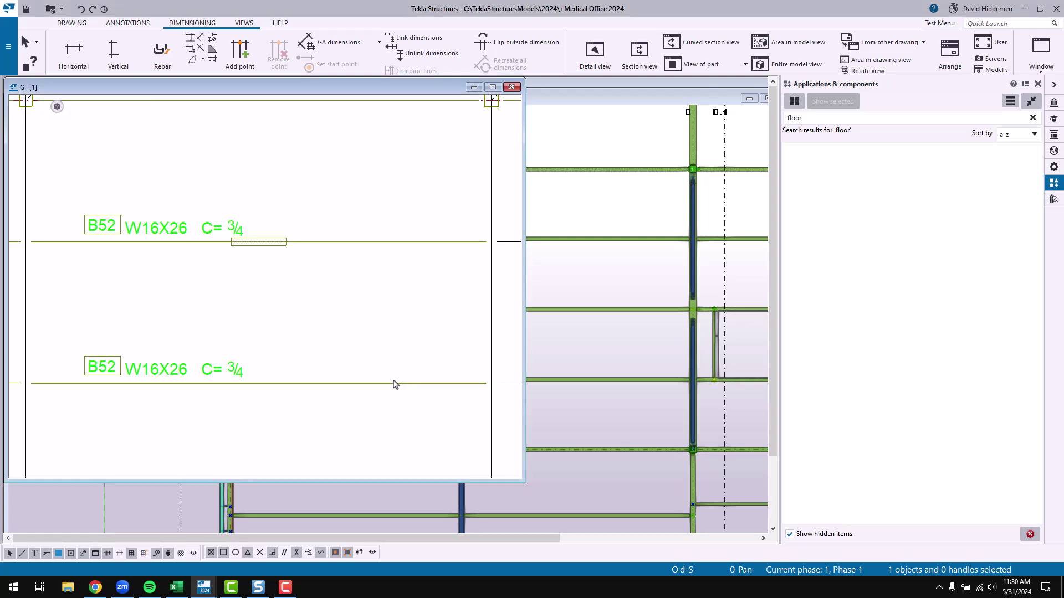
pyautogui.click(1055, 167)
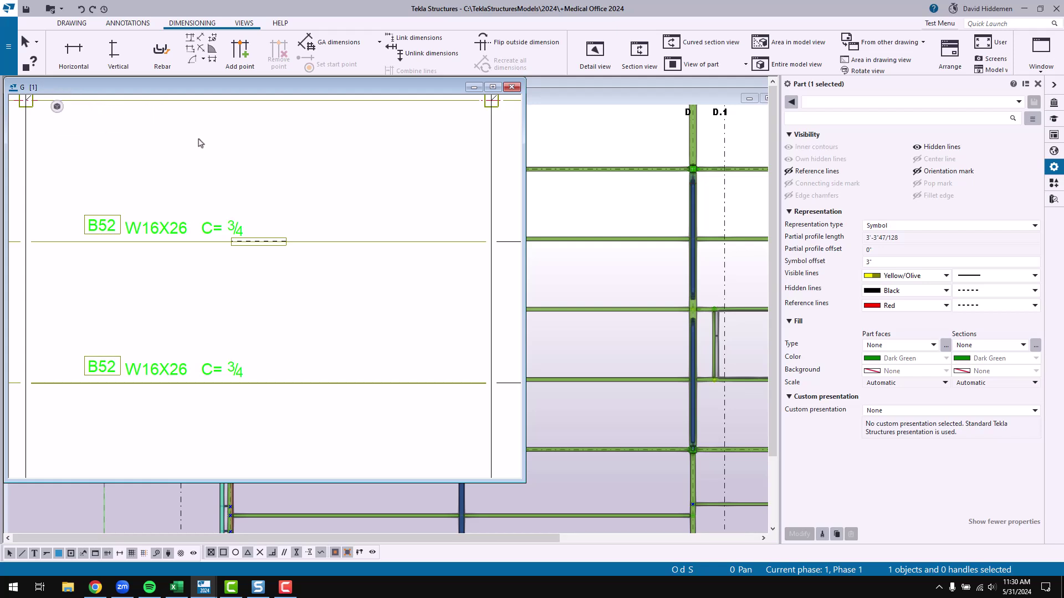
pyautogui.click(454, 169)
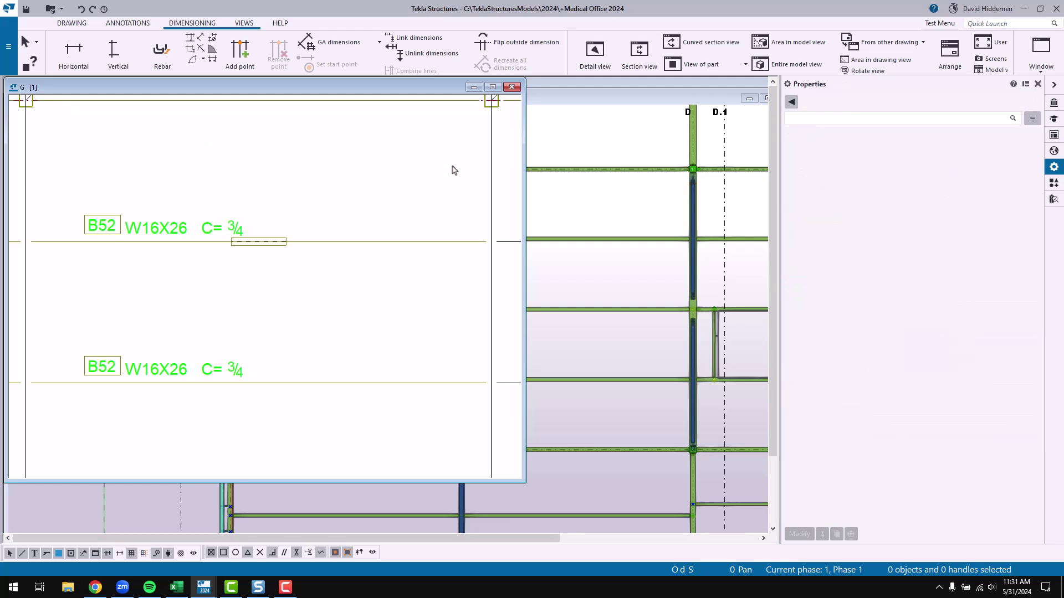
pyautogui.scroll(-8, 437, 183)
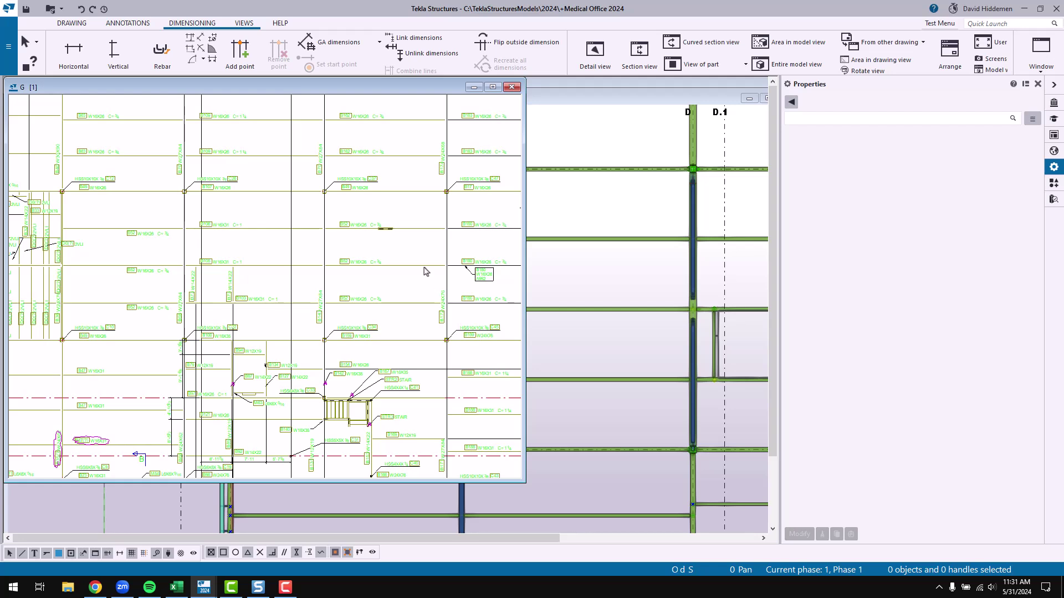
pyautogui.scroll(3, 379, 257)
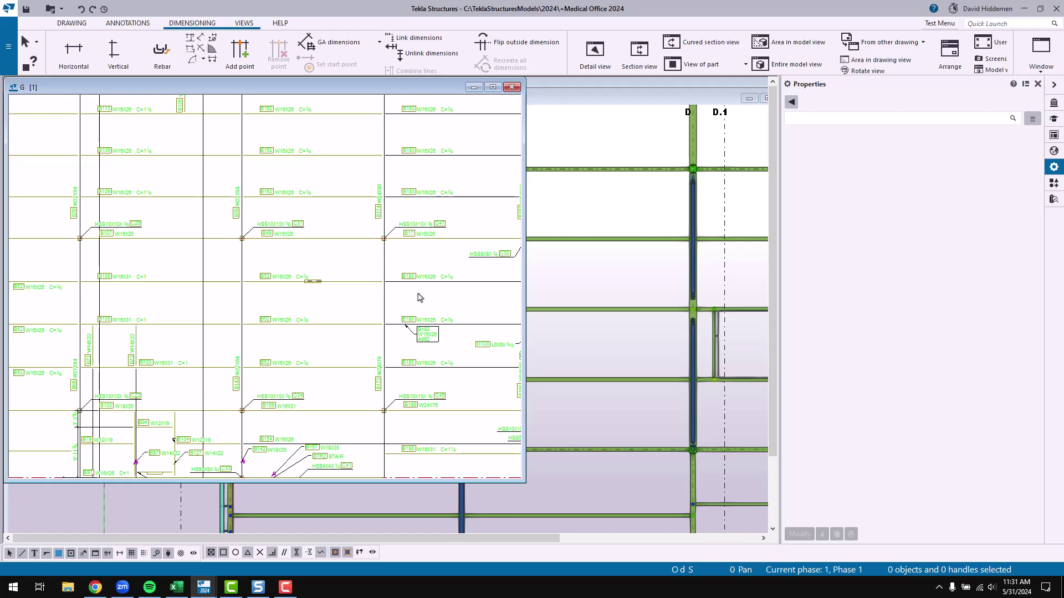
pyautogui.moveTo(417, 294); pyautogui.dragTo(398, 301, button='middle')
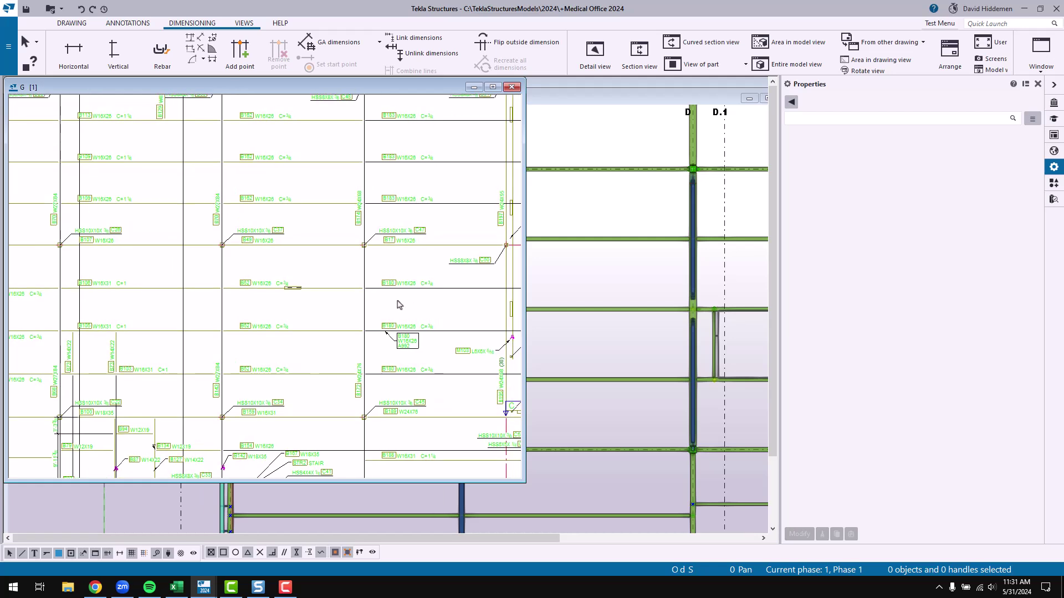